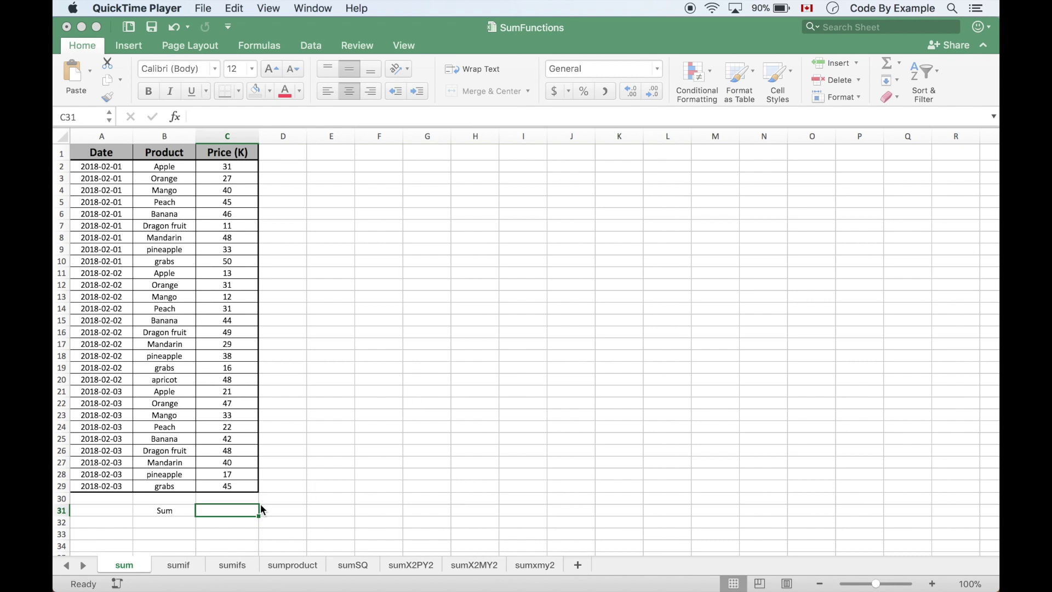
Step: Total the price column in cell C31 with AutoSum over C2:C30
left_click(236, 511)
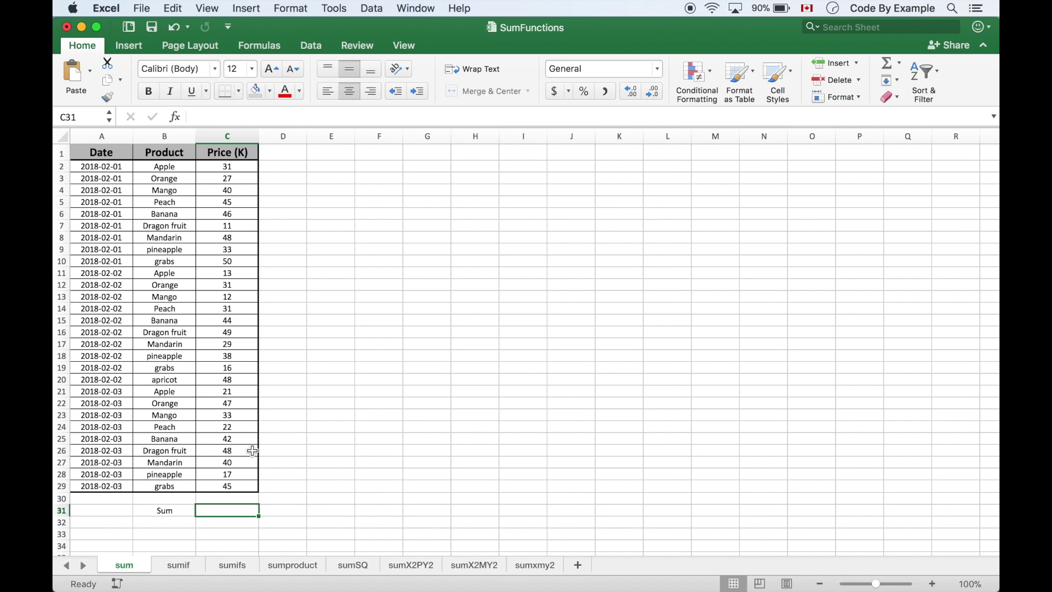
left_click(887, 65)
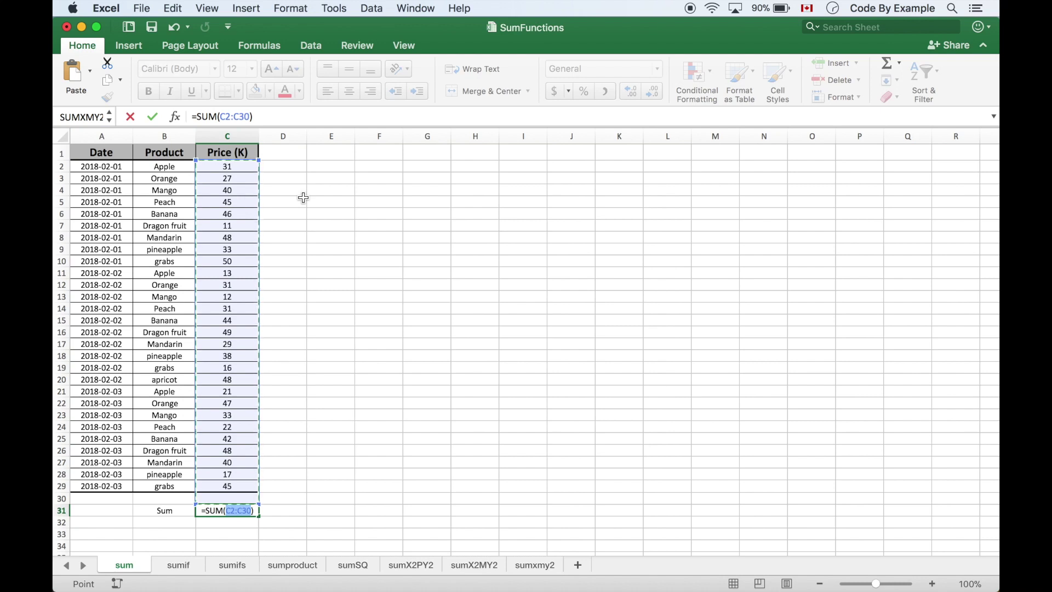
key("Return")
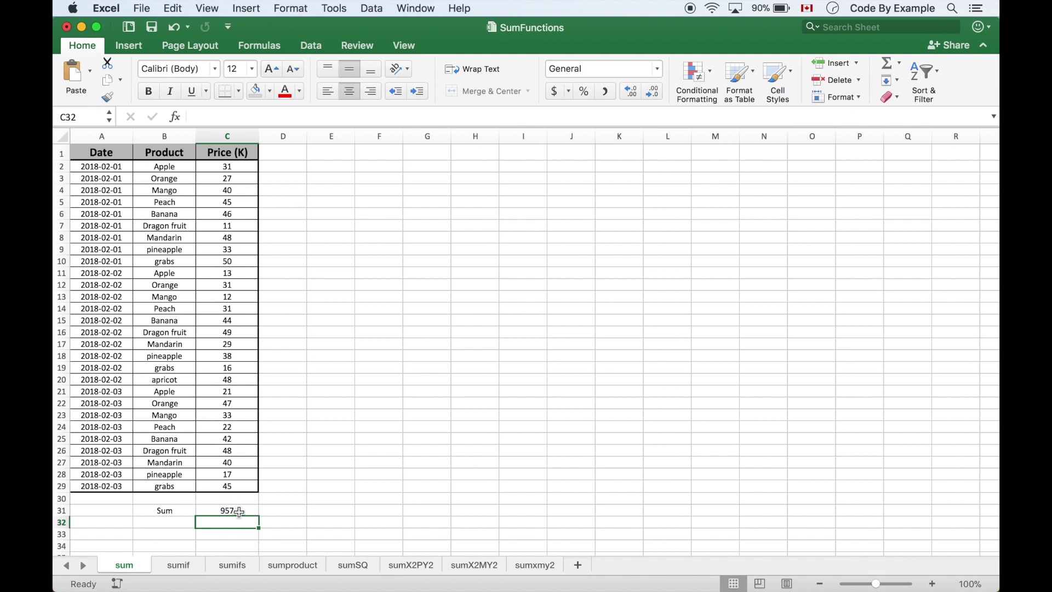
Step: Replace the formula in C31 with a manually entered =SUM(C2:C29)
left_click(240, 512)
type("=")
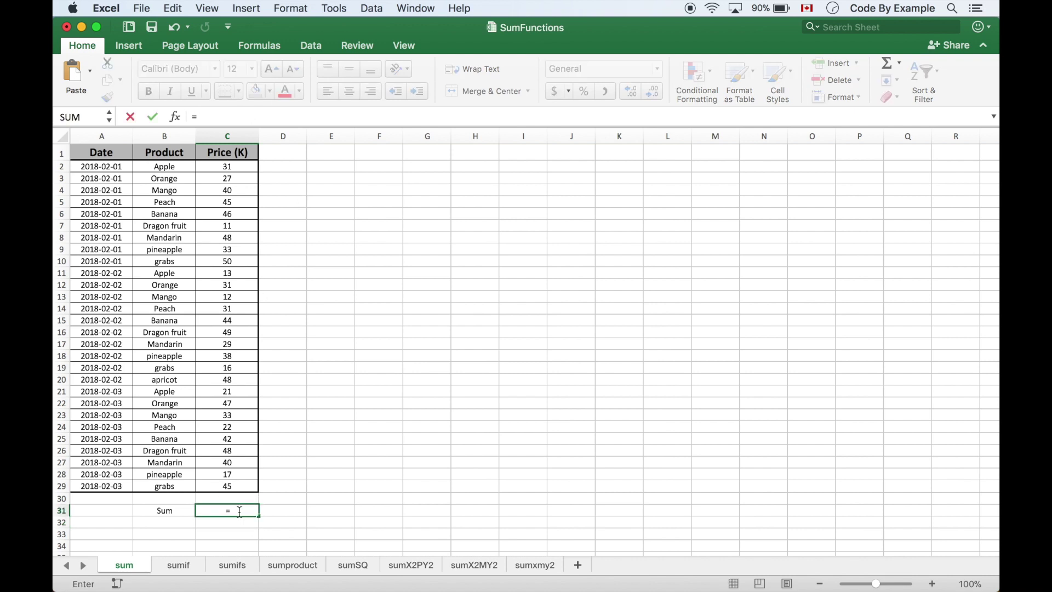
type("sum")
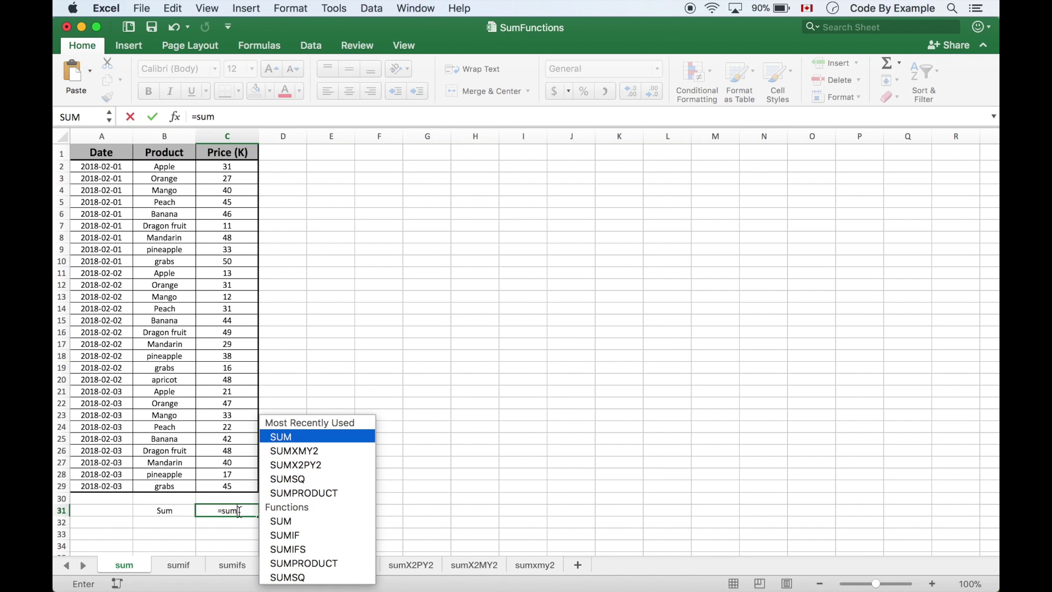
type("(")
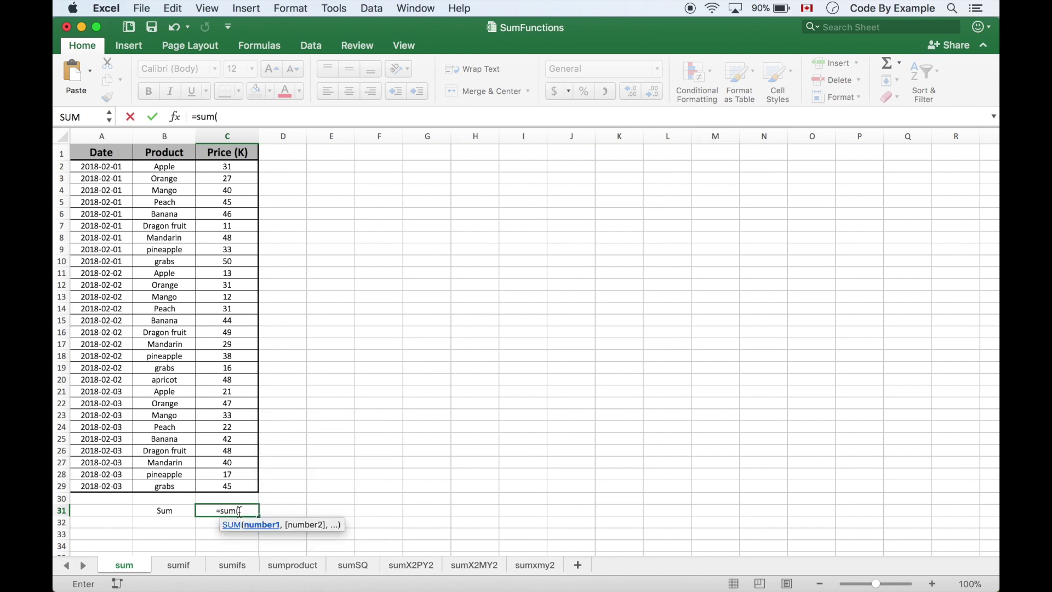
left_click_drag(237, 166, 222, 489)
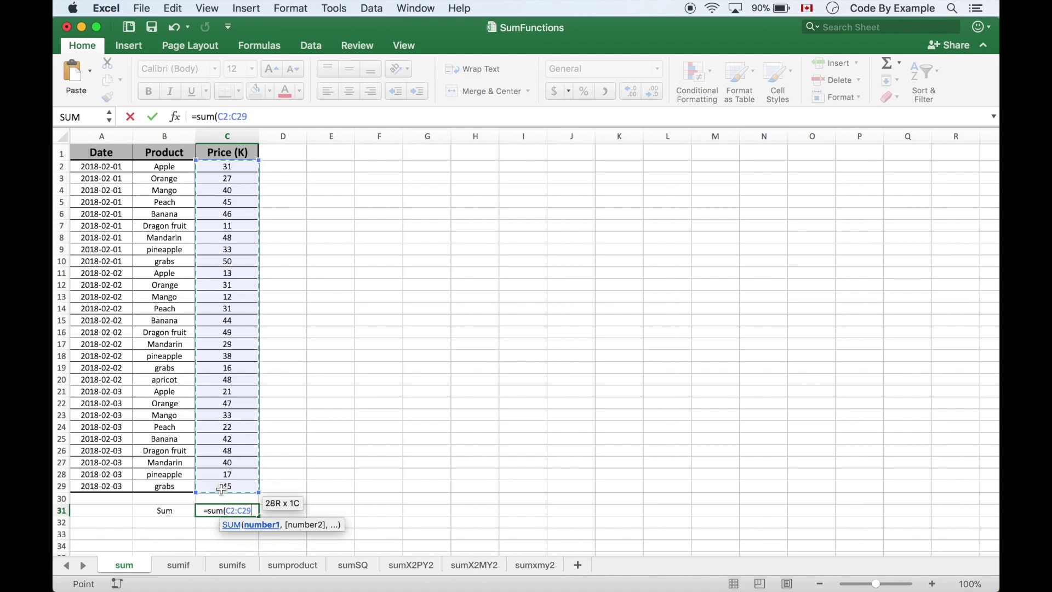
type(")")
key("Return")
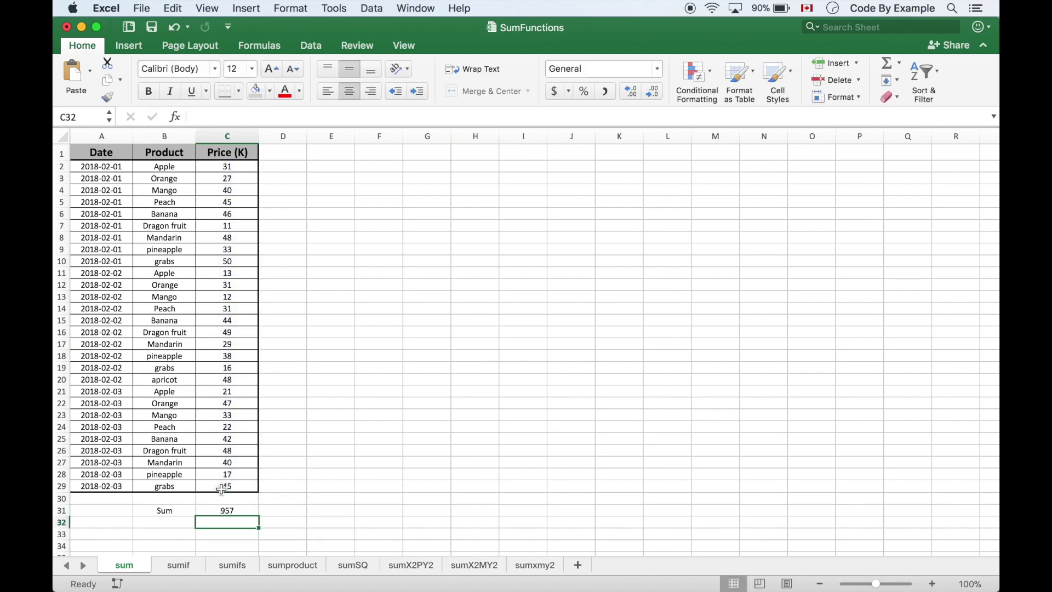
left_click(236, 510)
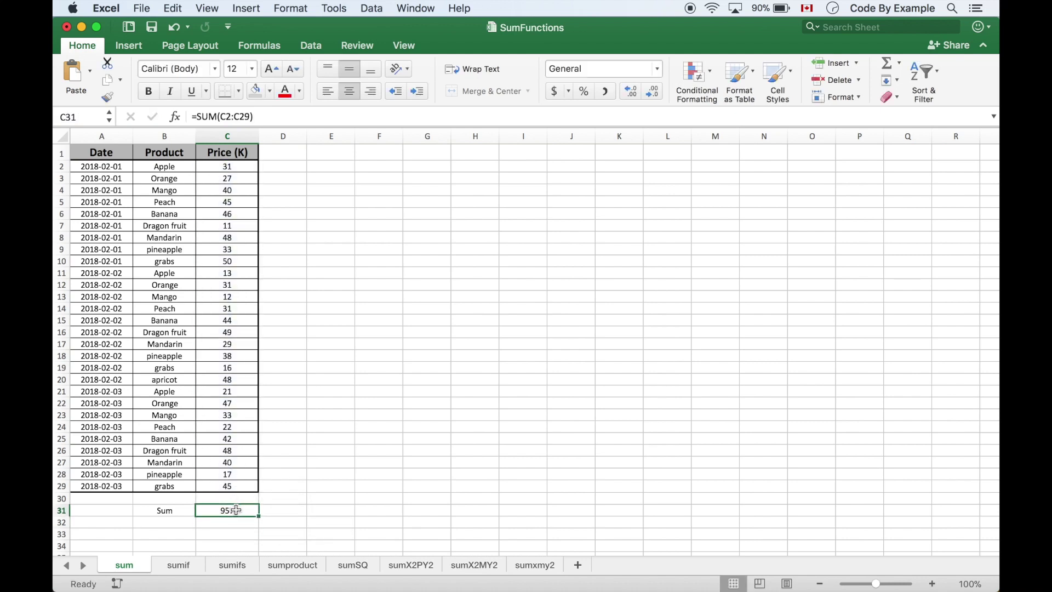
key("super+z")
key("super+y")
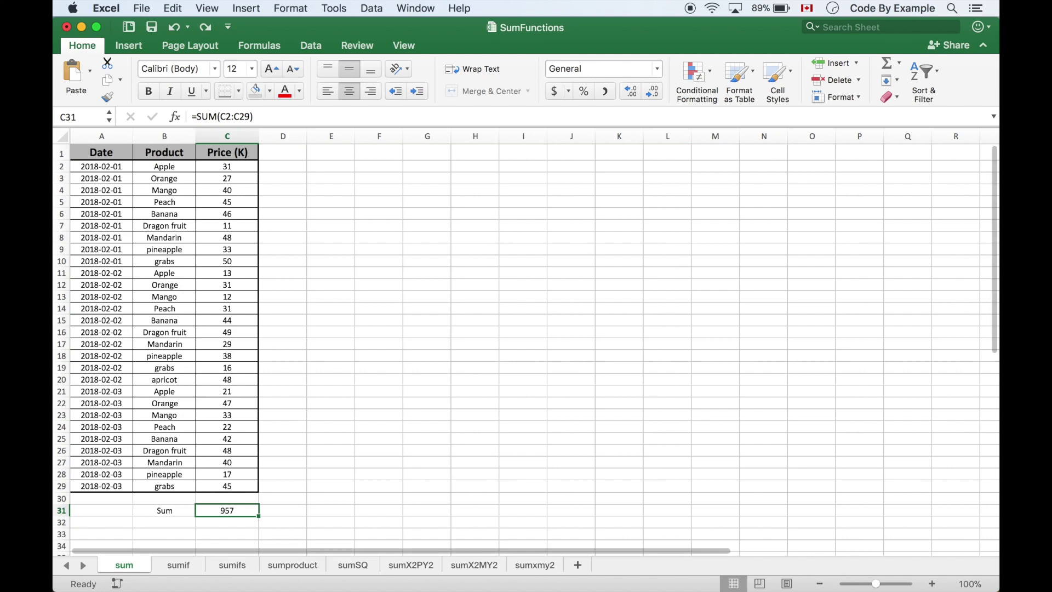
Step: Open the sumif sheet and look over the sales table and the product list below it
left_click(179, 566)
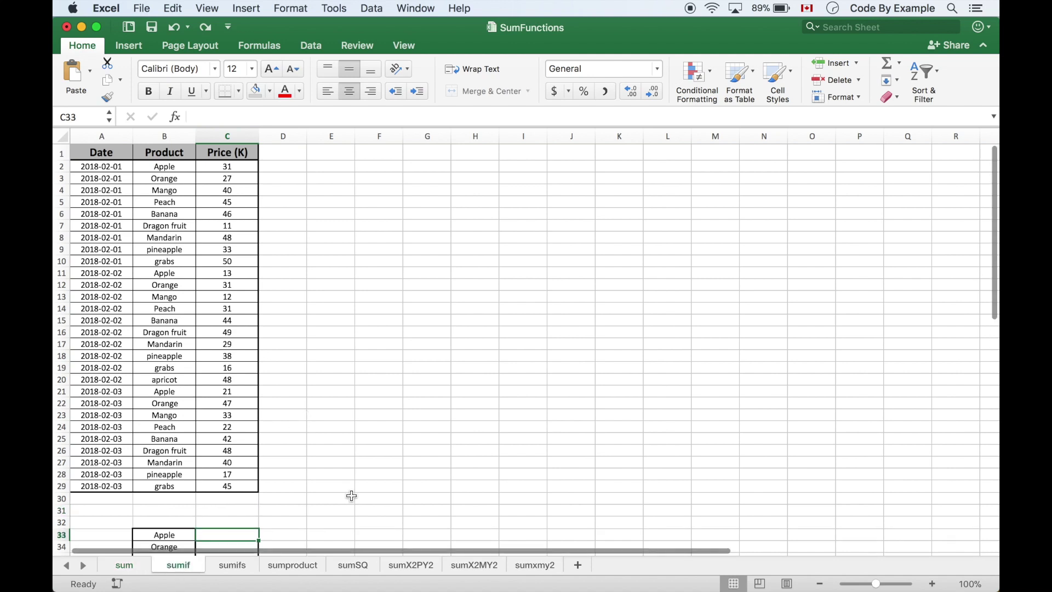
scroll(353, 495, "down", 5)
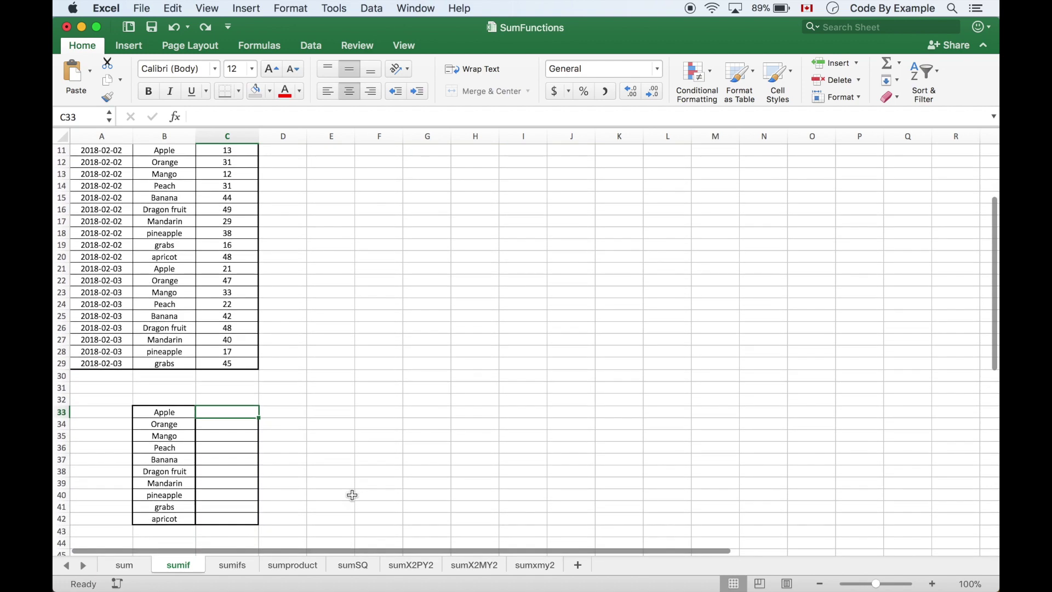
scroll(315, 447, "up", 4)
scroll(316, 447, "up", 2)
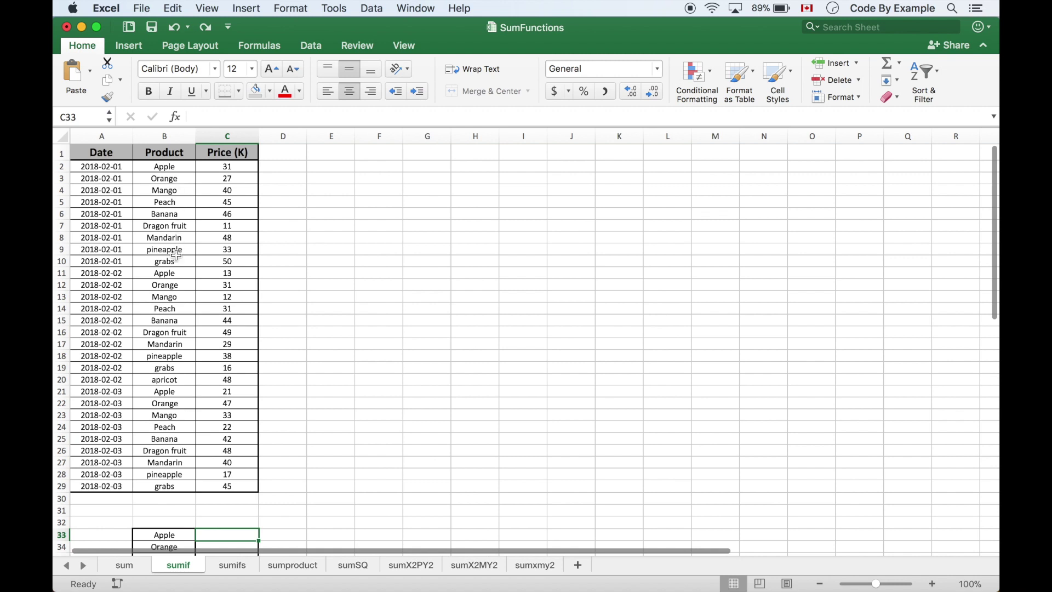
Step: Examine the date groups in A2:A29 and the repeated products in B2:B29 of the sumif sheet
left_click(120, 166)
left_click_drag(120, 166, 118, 486)
left_click(118, 394)
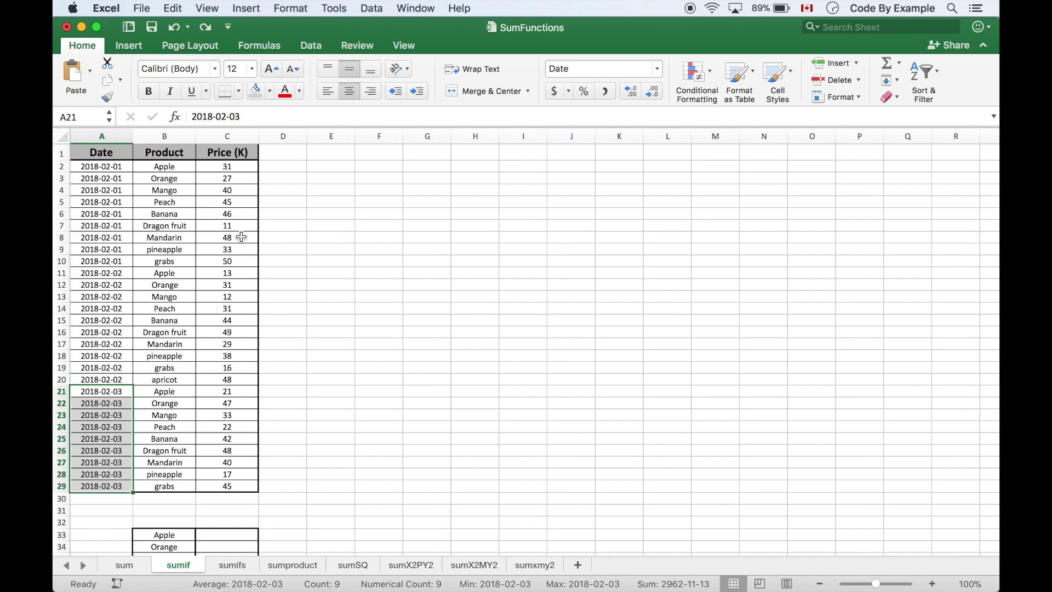
left_click(173, 166)
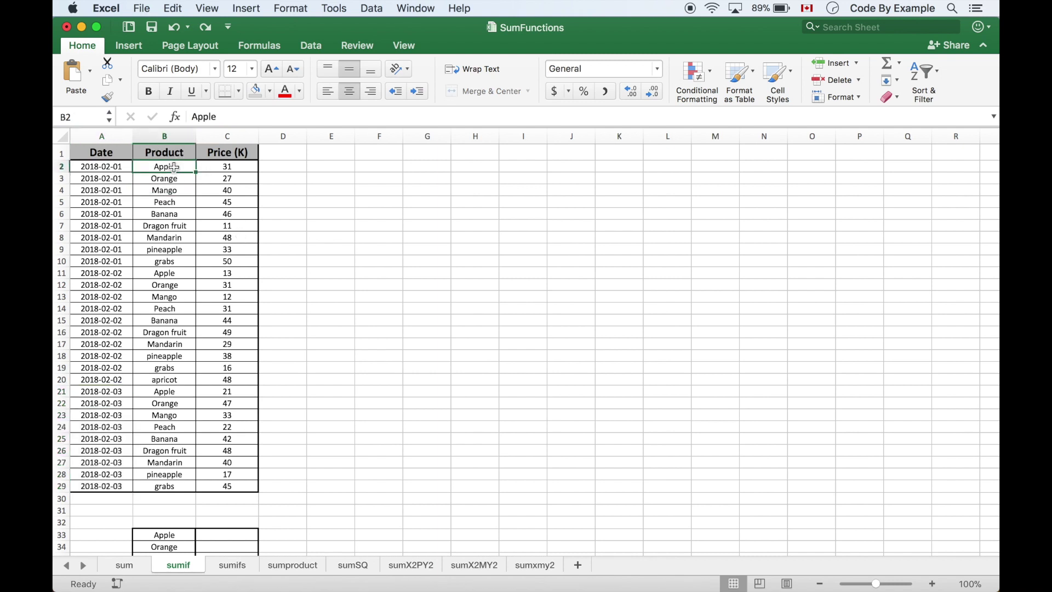
left_click(179, 179)
left_click(178, 191)
left_click_drag(181, 167, 179, 488)
left_click(178, 272)
left_click(174, 390)
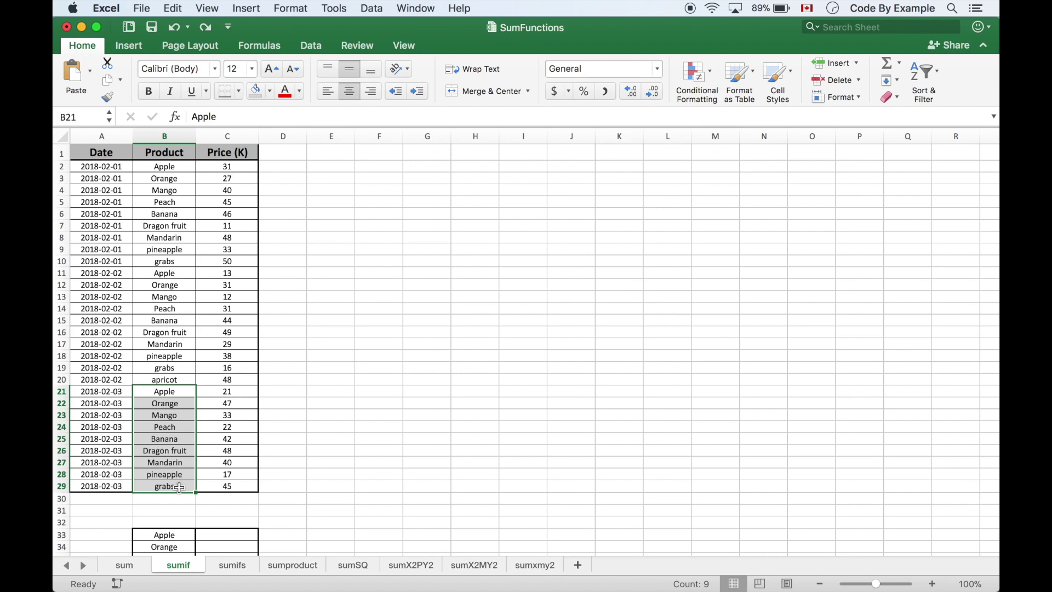
Step: Begin a SUMIF formula in C33 beside Apple, using product range B2:B29 and an empty quoted criterion
left_click(230, 535)
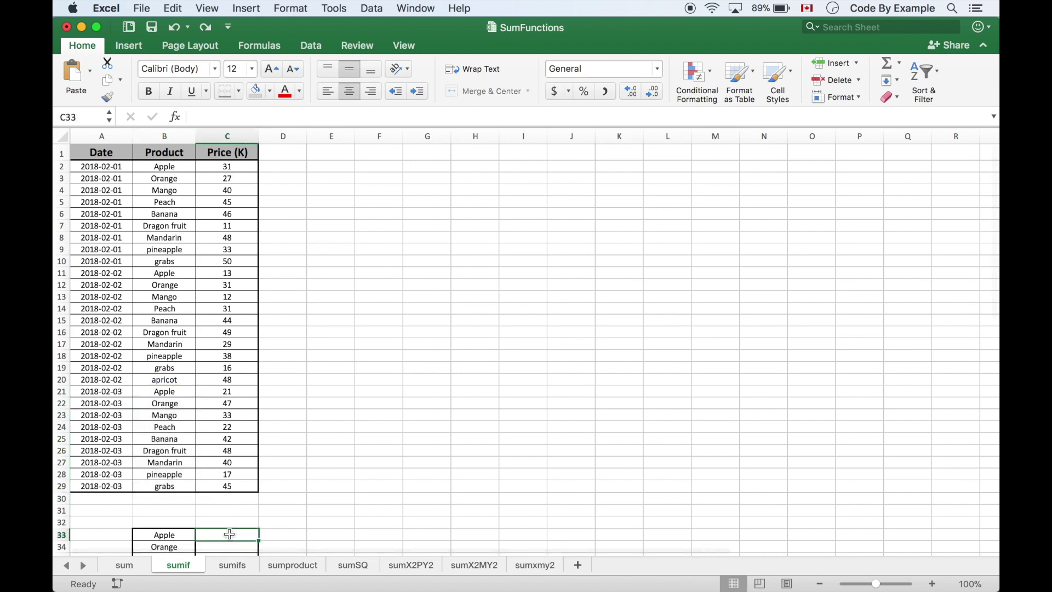
scroll(298, 496, "down", 5)
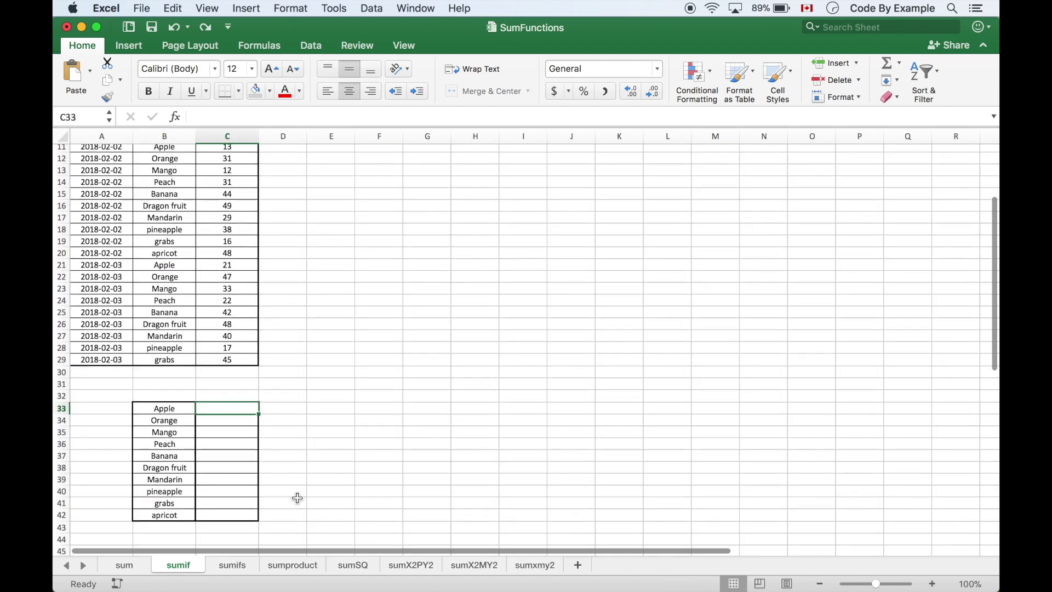
scroll(298, 498, "up", 5)
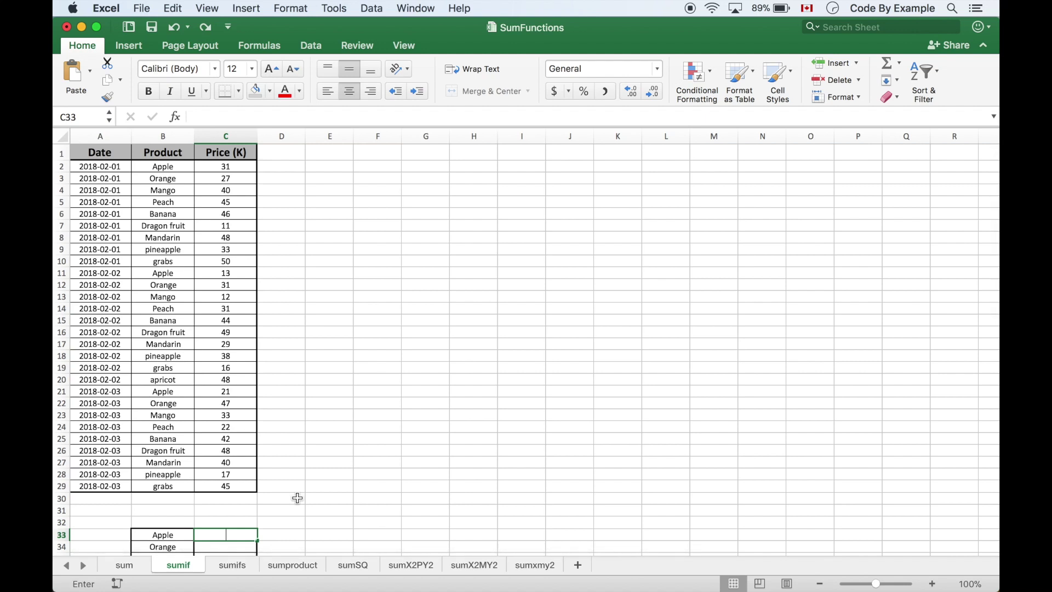
type("=sum")
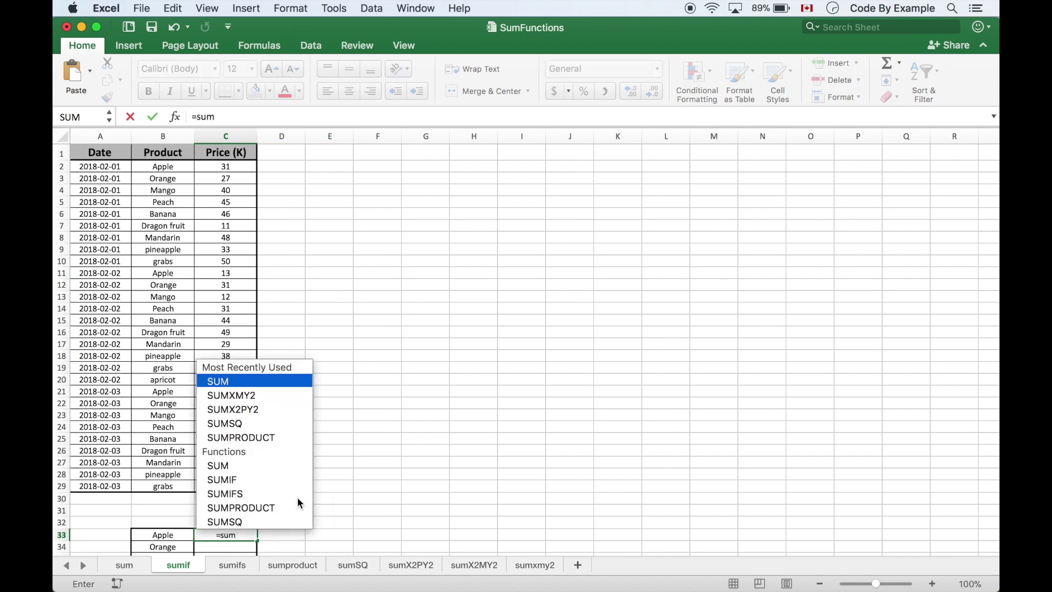
type("if")
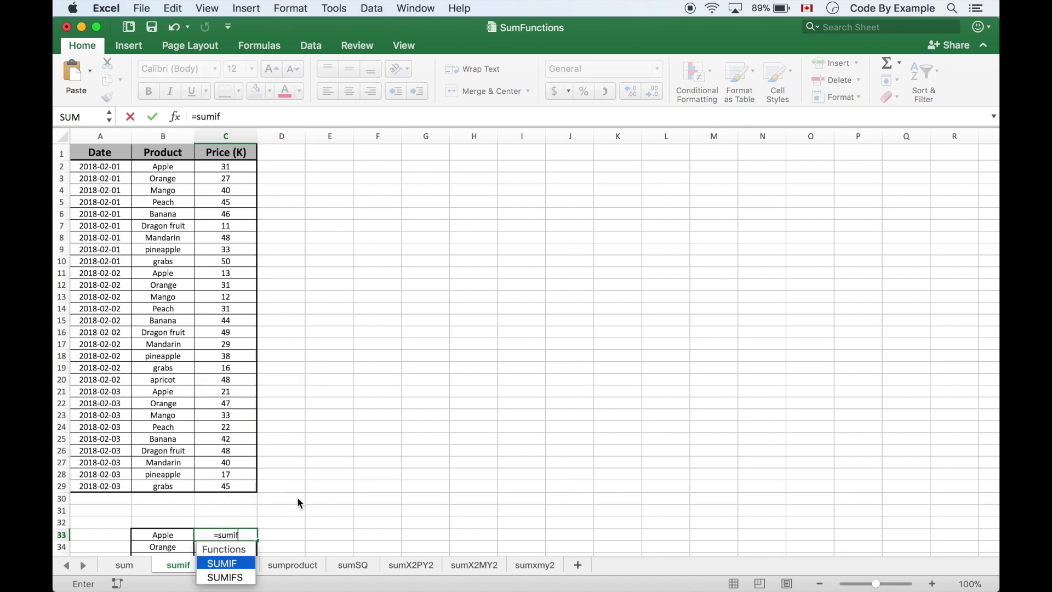
type("(")
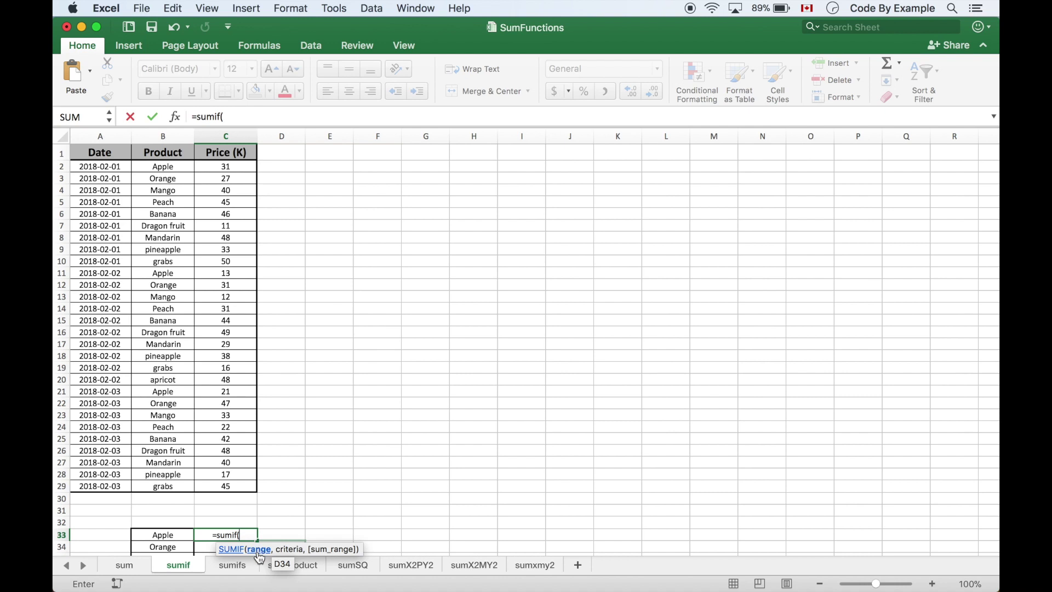
left_click_drag(176, 167, 162, 486)
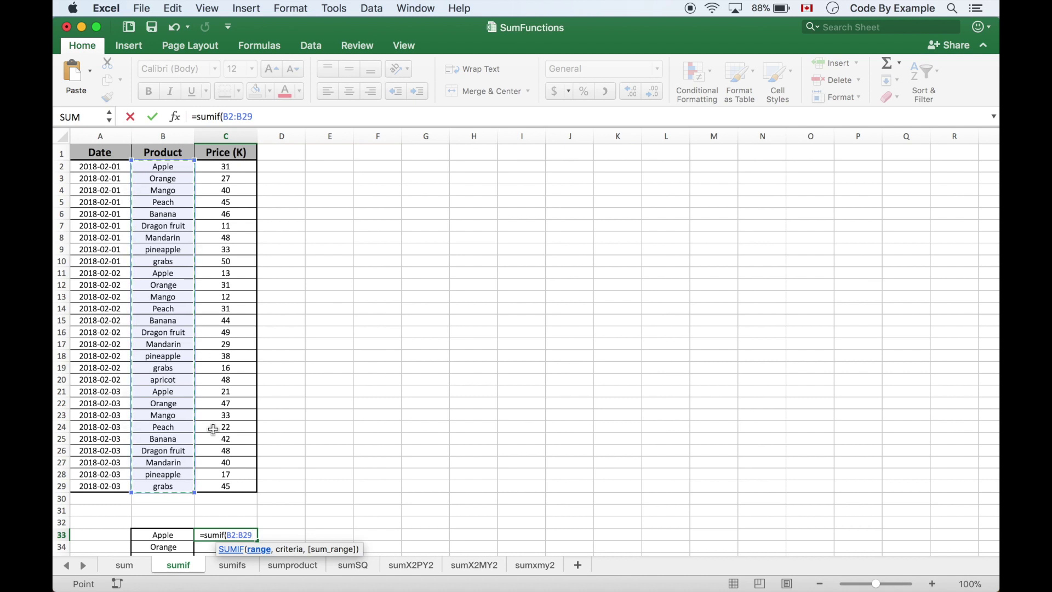
type(",\"\"")
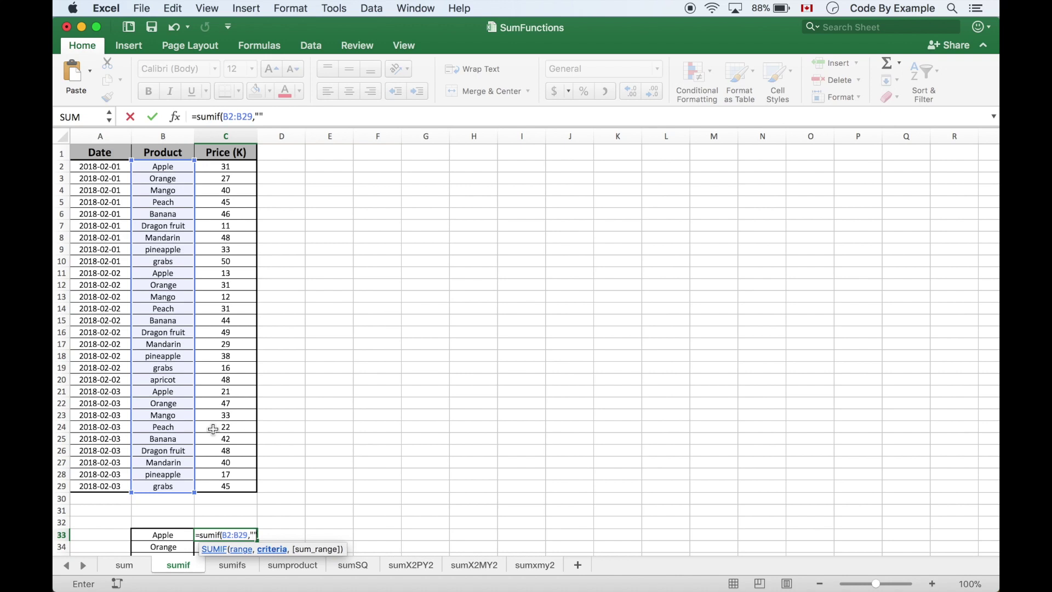
key("Left")
Step: Set the criterion of the SUMIF formula in C33 to "=Apple"
double_click(229, 534)
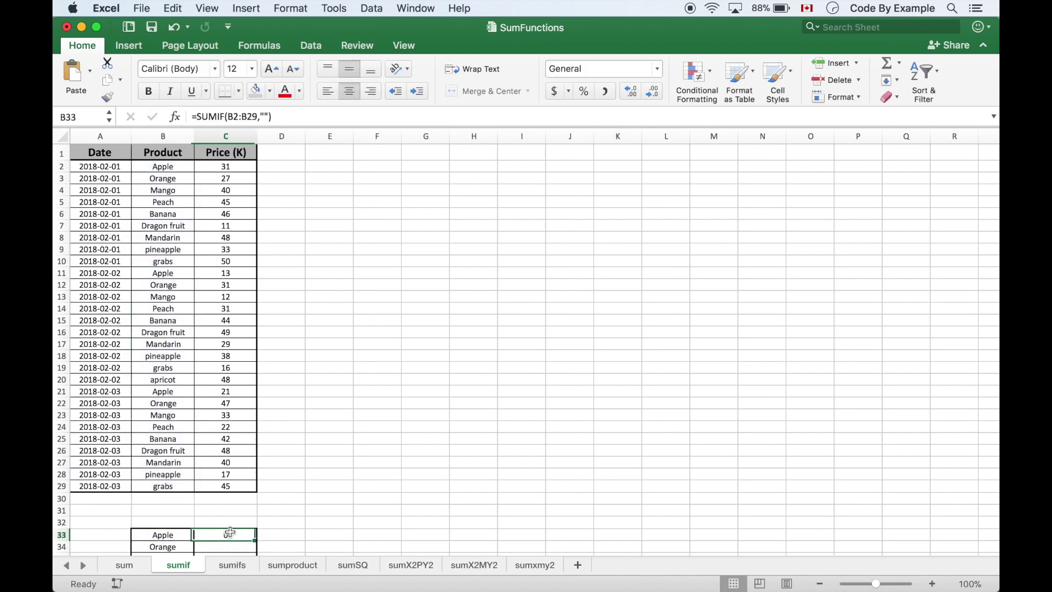
left_click(255, 533)
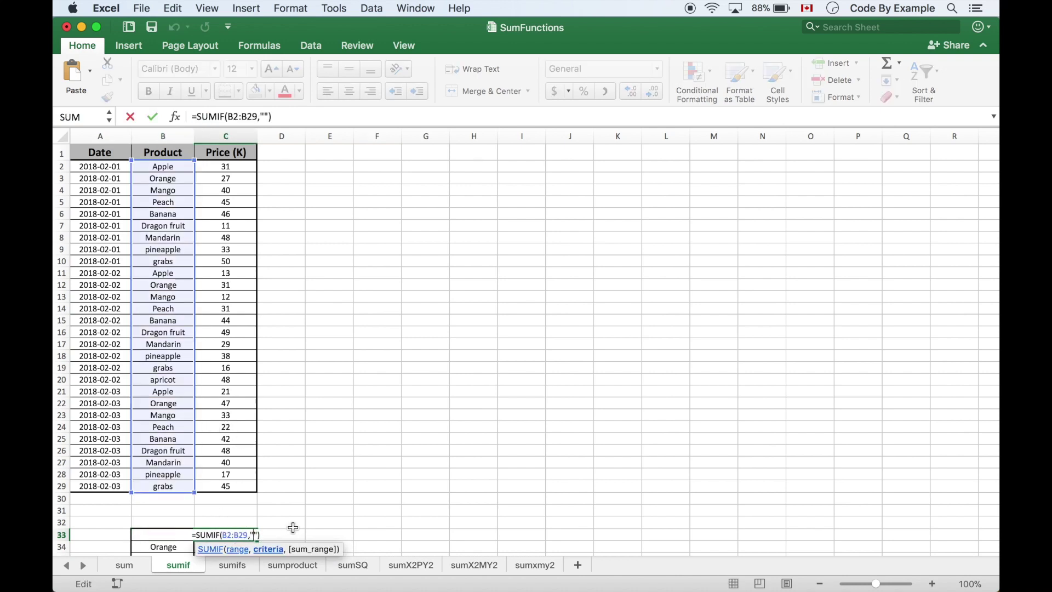
type("=Apl")
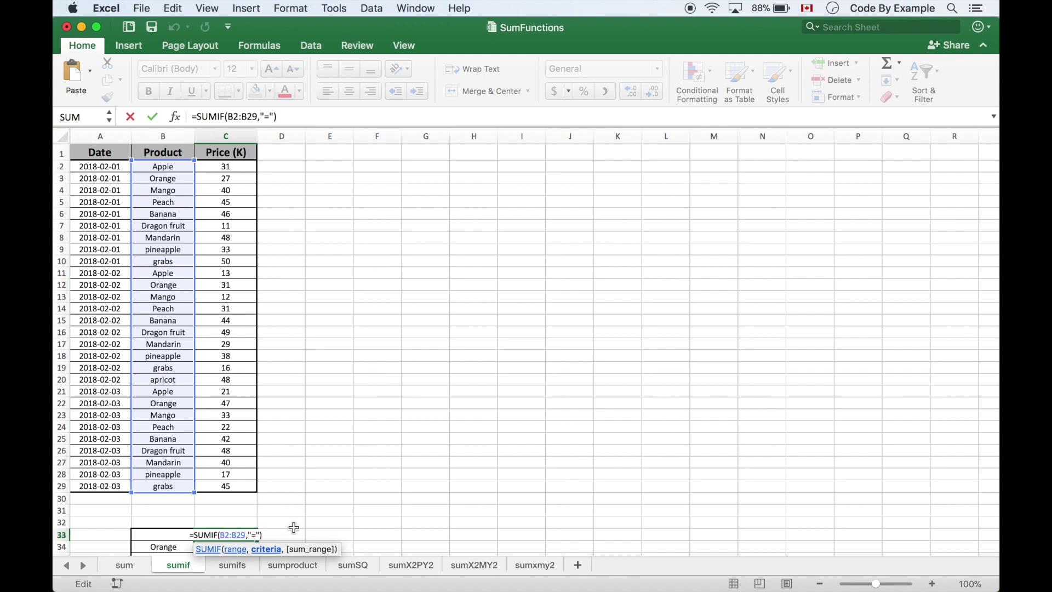
key("BackSpace")
type("ple")
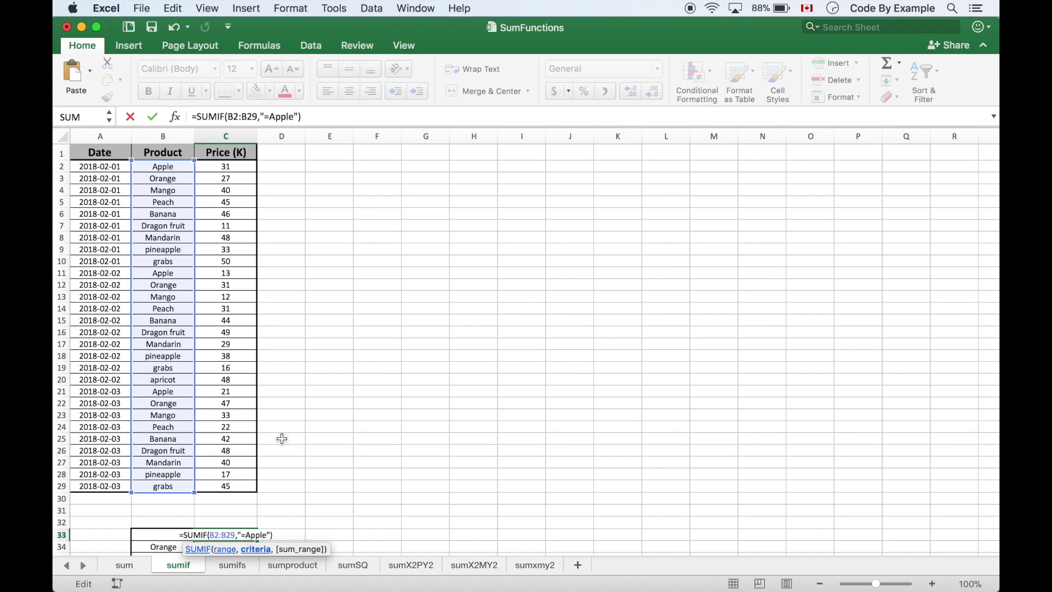
Step: Add C2:C29 as the sum range so that C33 holds =SUMIF(B2:B29,"=Apple",C2:C29), and commit the formula
left_click(299, 116)
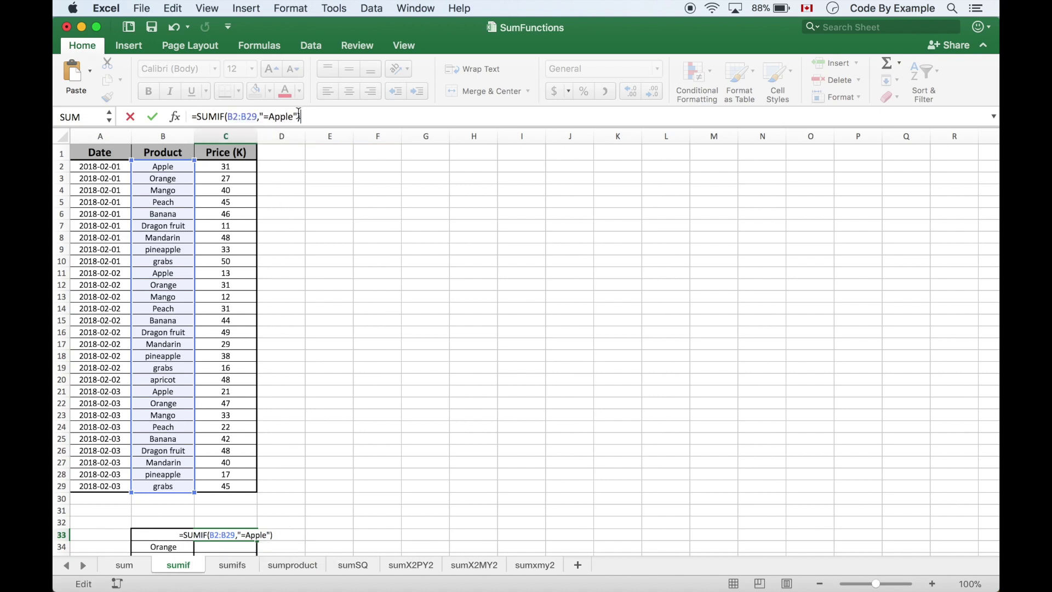
left_click(298, 116)
type(",")
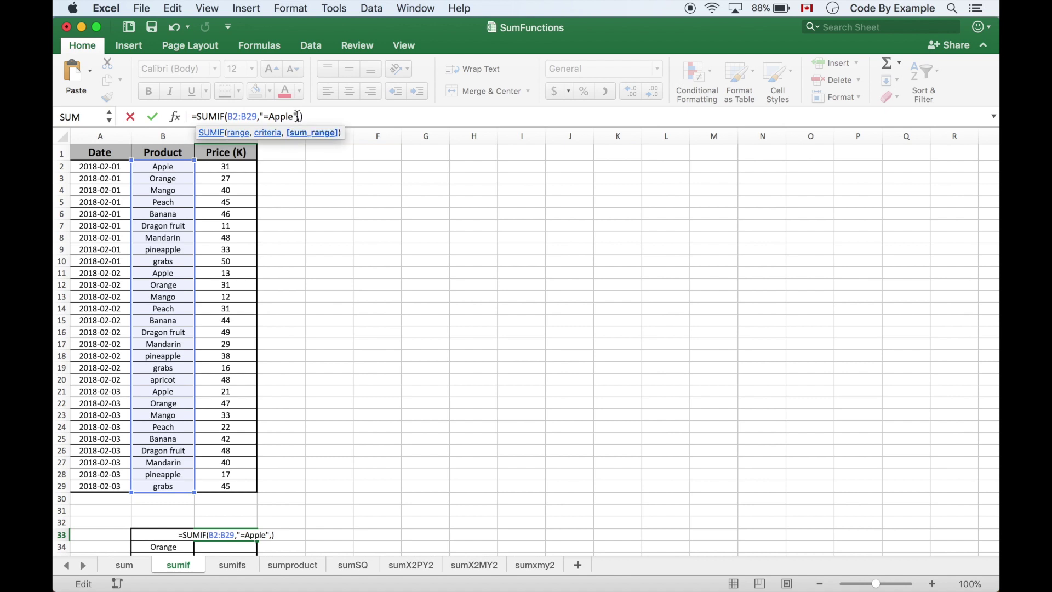
left_click(236, 165)
left_click_drag(236, 165, 240, 488)
type(")")
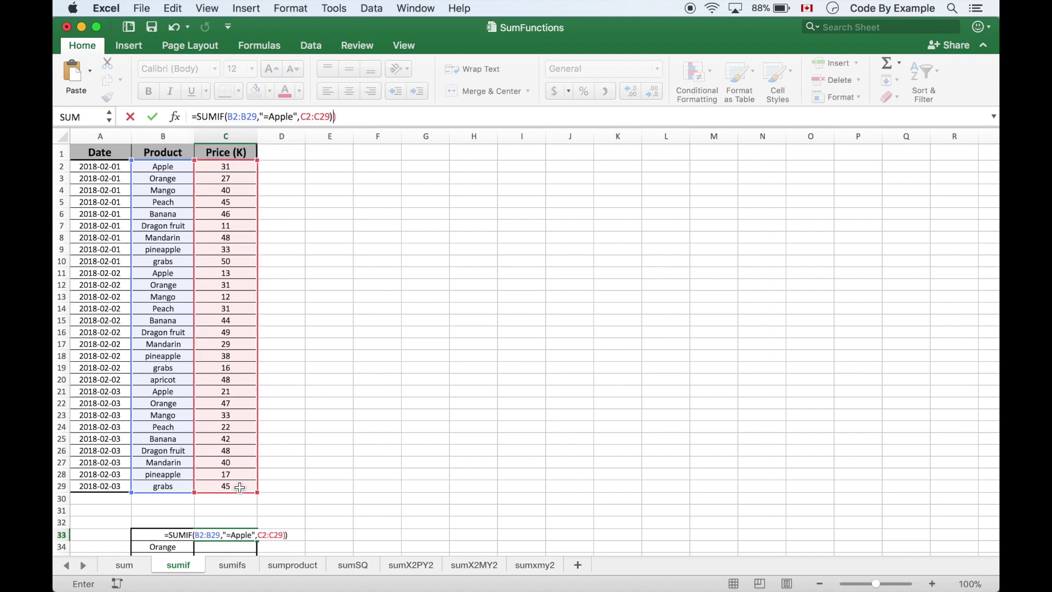
key("BackSpace")
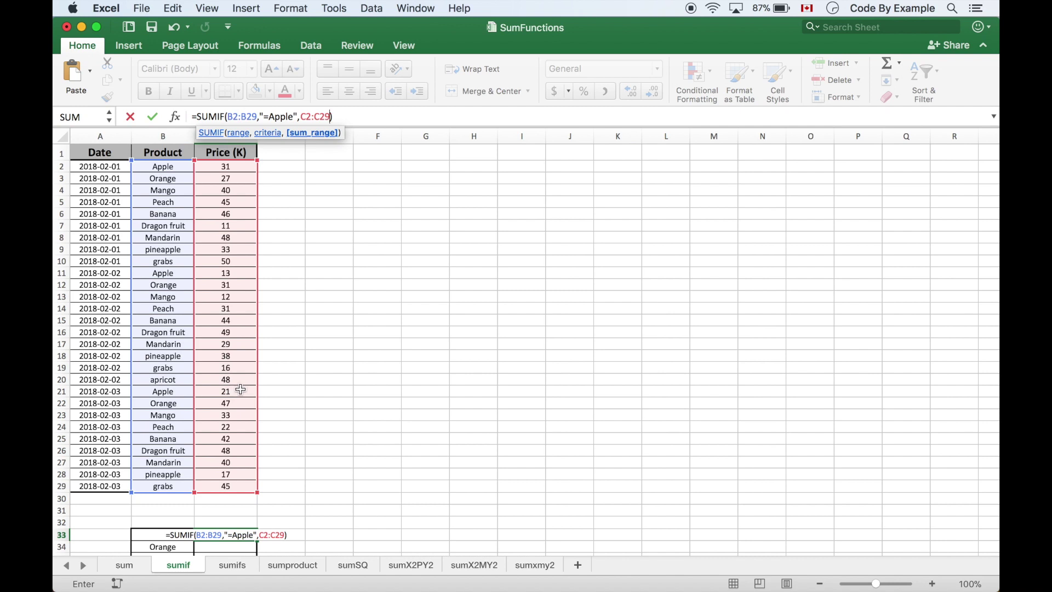
key("Return")
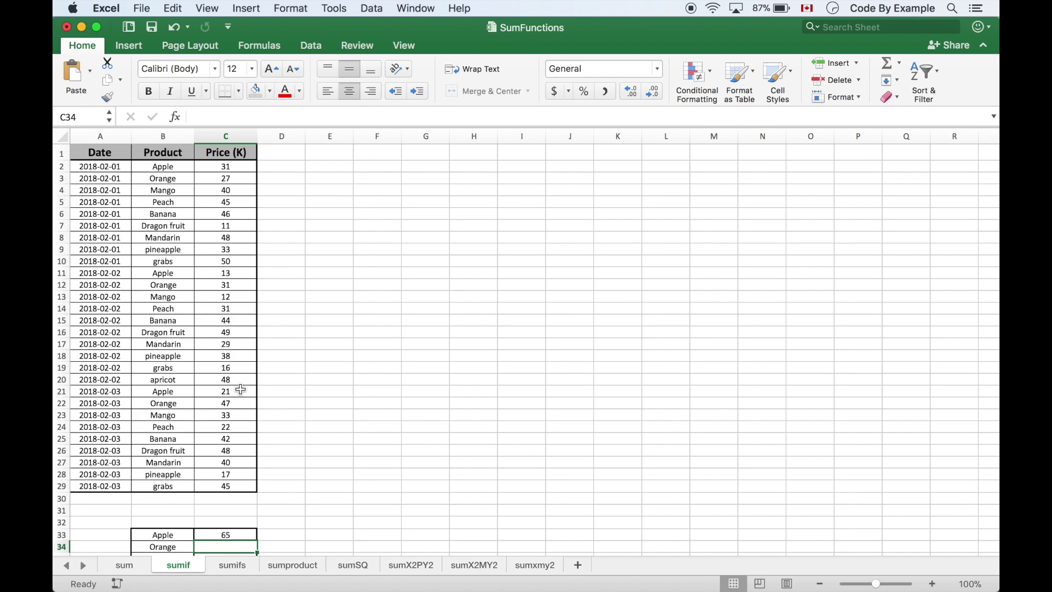
Step: Begin a SUMIF formula in C34 beside Orange, using C2:C29 as its range argument
scroll(241, 389, "down", 3)
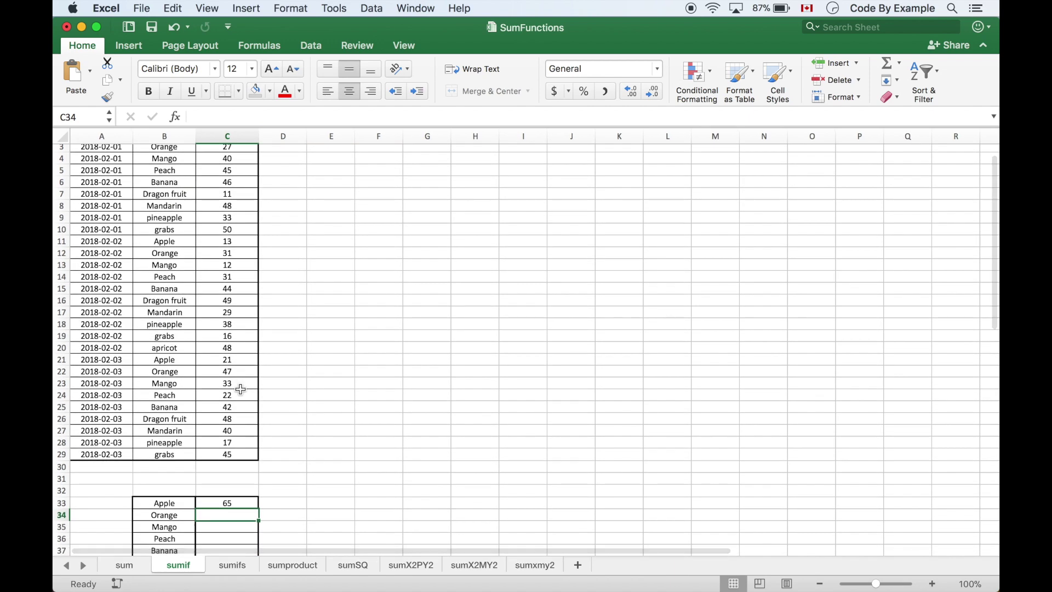
type("=")
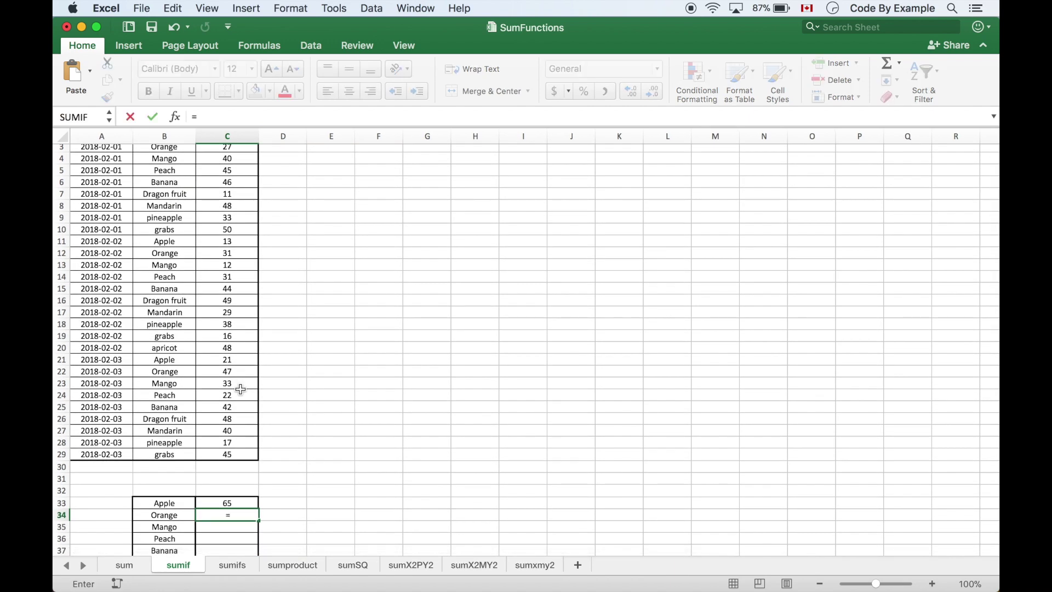
type("sum")
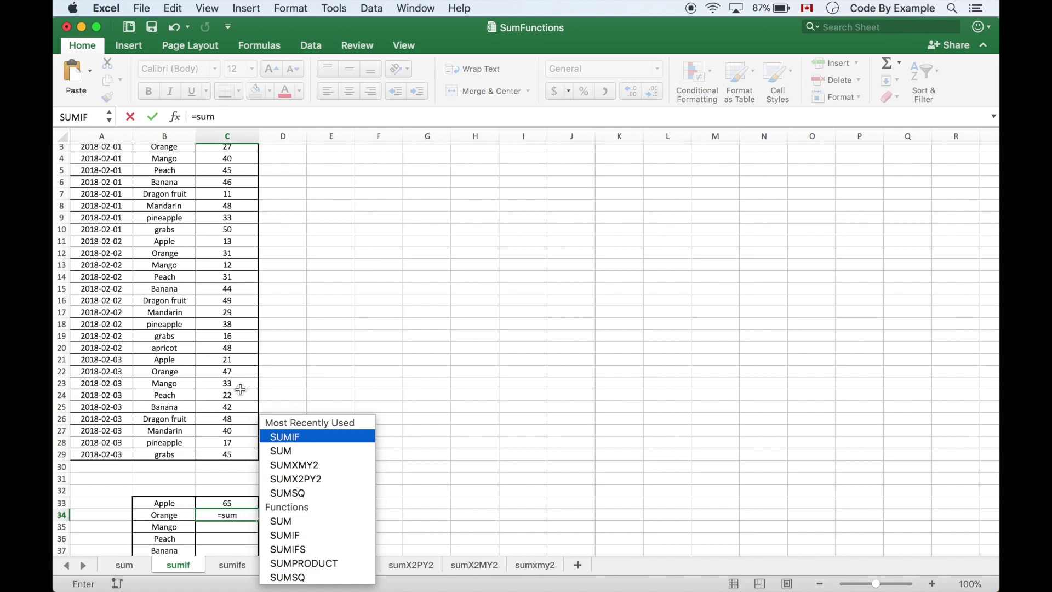
type("if")
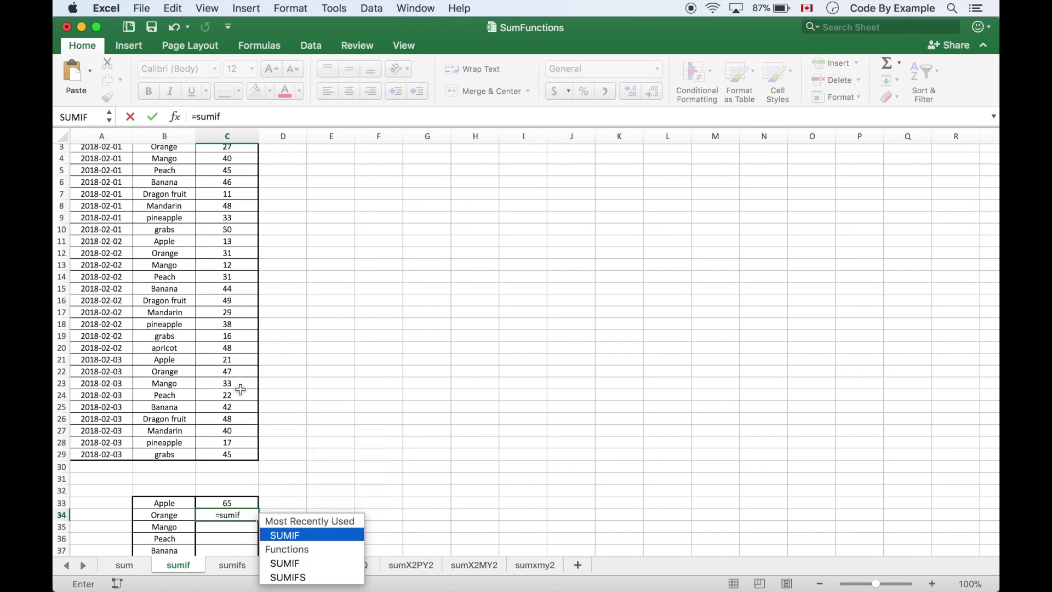
type("(")
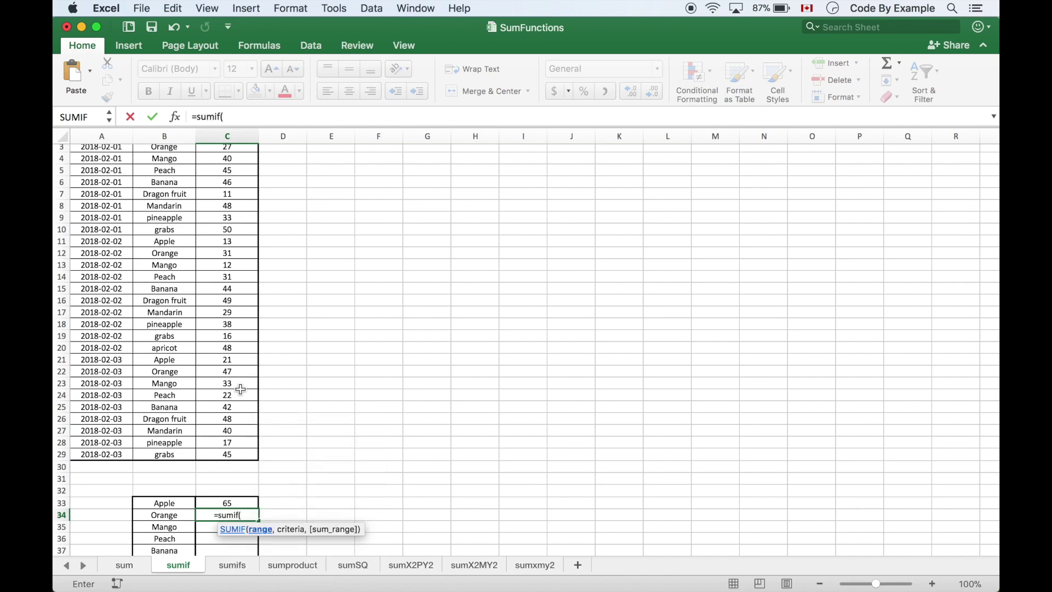
scroll(240, 389, "up", 3)
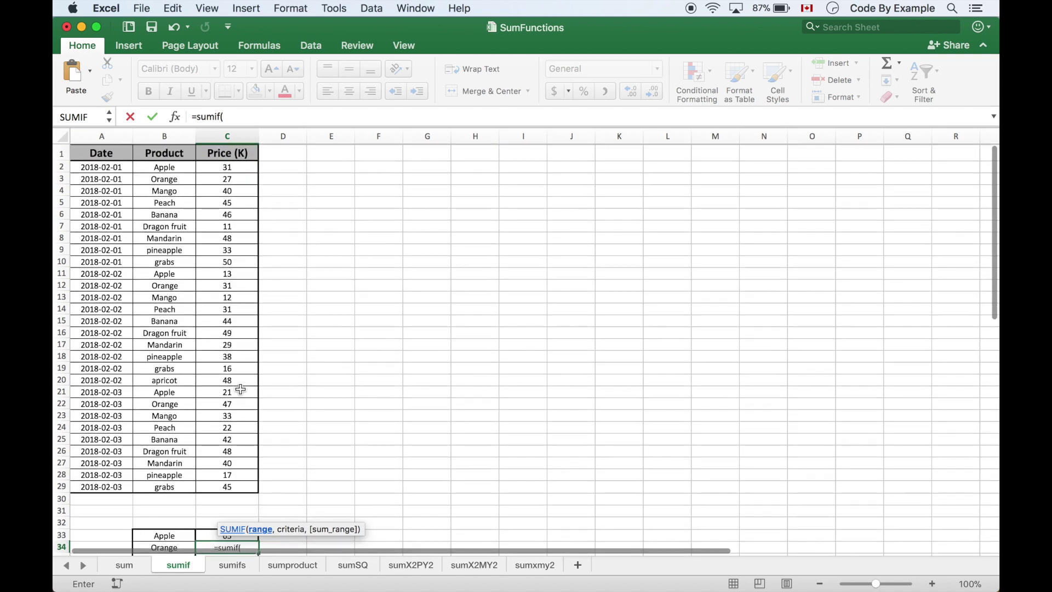
left_click(241, 390)
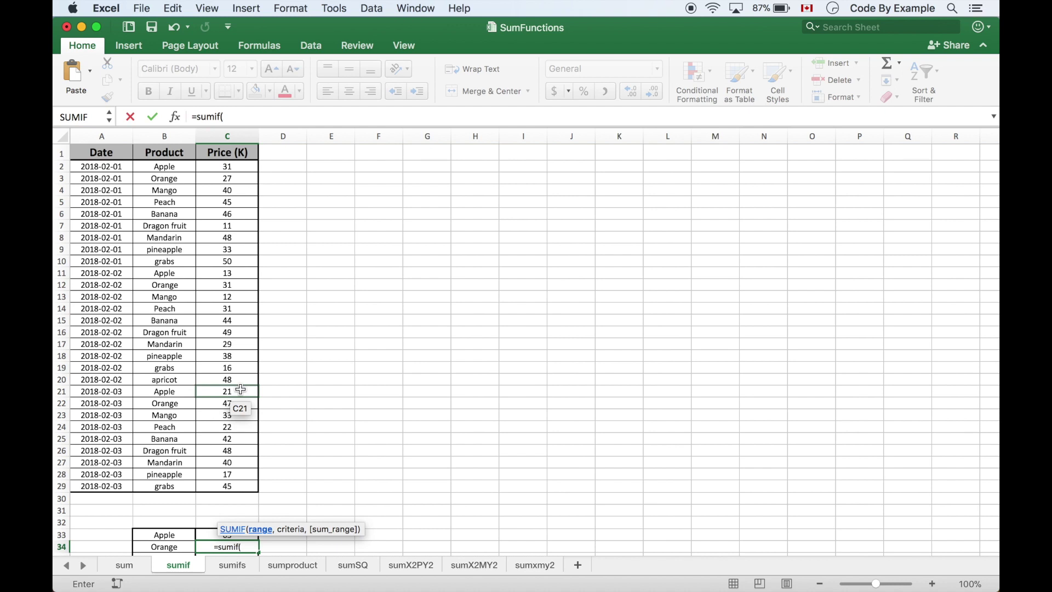
left_click(242, 166)
left_click_drag(242, 166, 237, 489)
type(",")
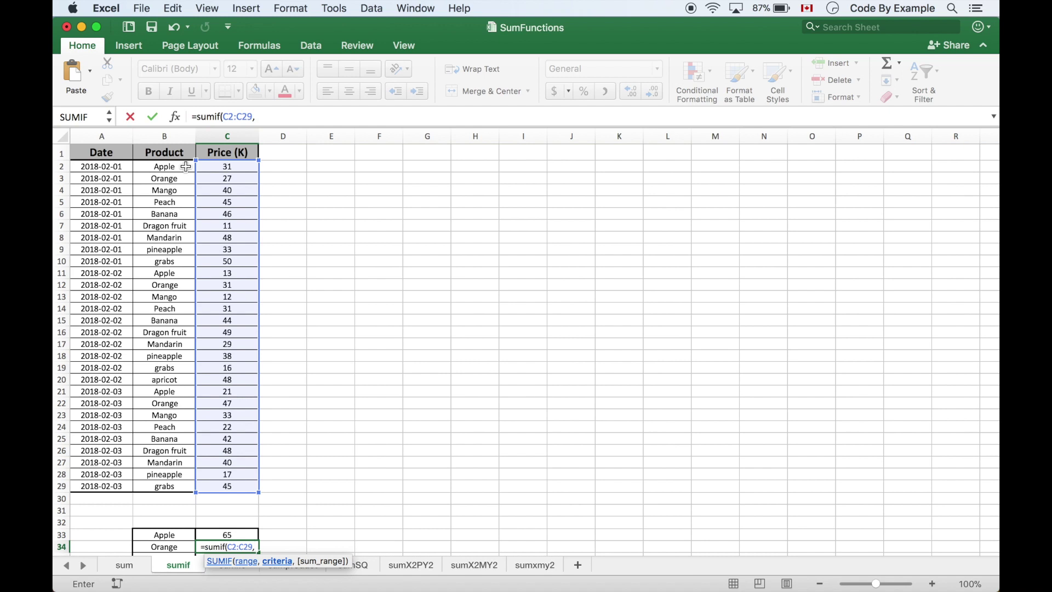
Step: Set the criterion of the SUMIF formula in C34 to "=Orange"
type("=")
key("BackSpace")
type("\"\"")
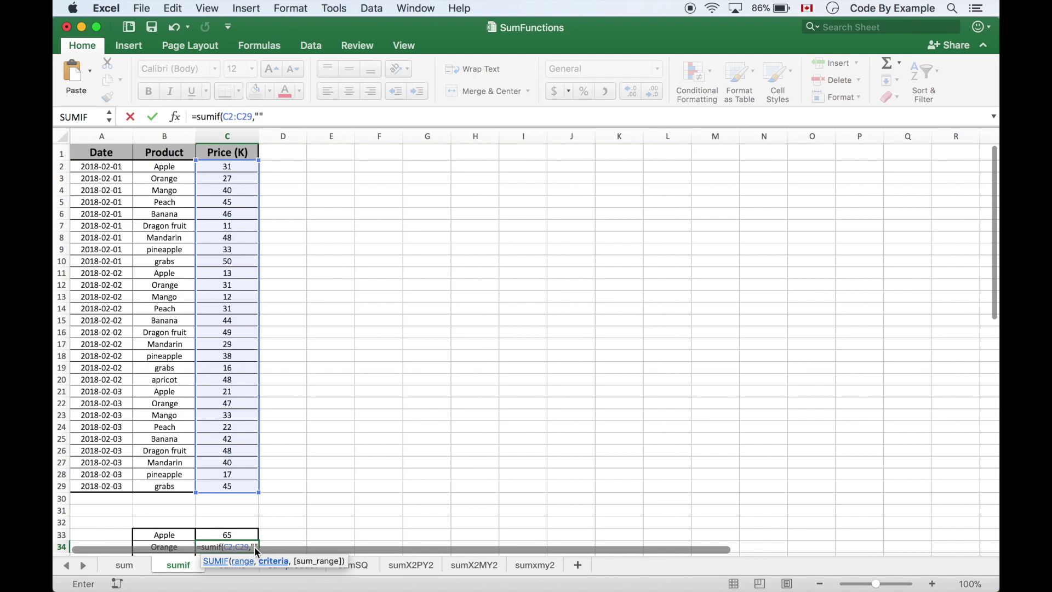
scroll(277, 492, "down", 5)
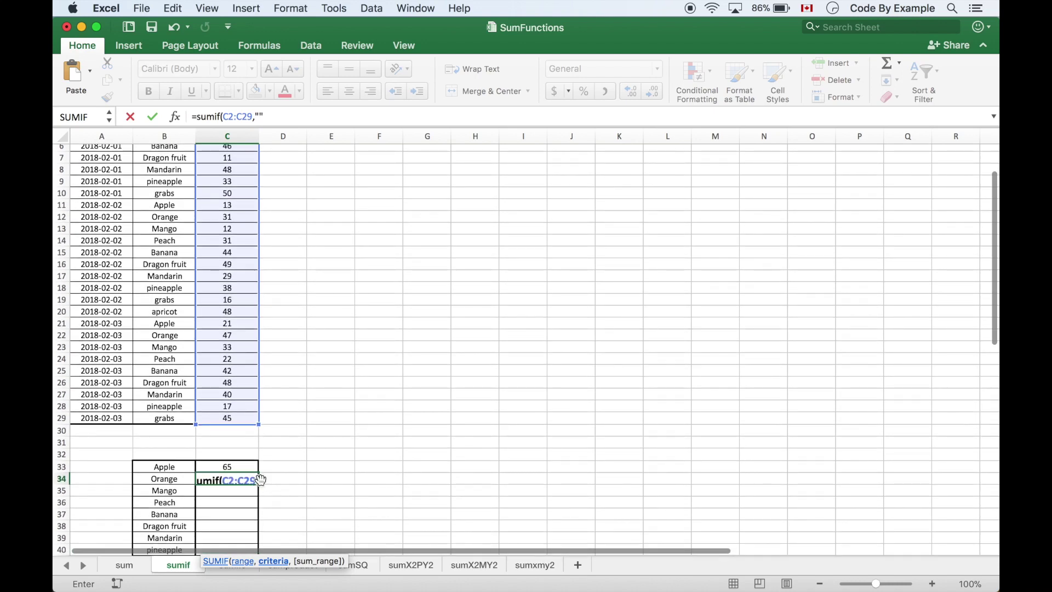
left_click(260, 116)
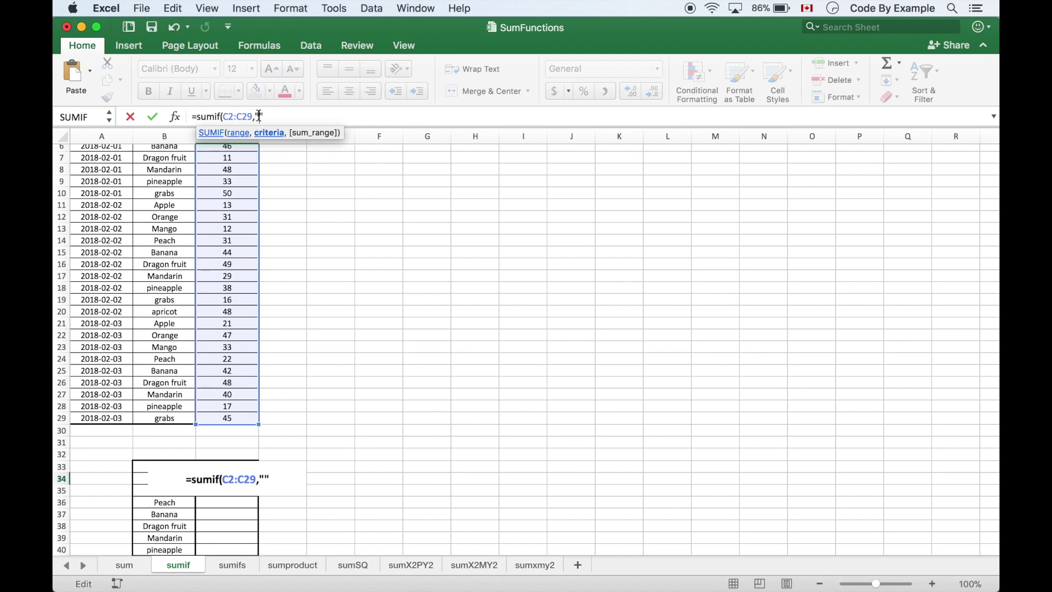
type("=App")
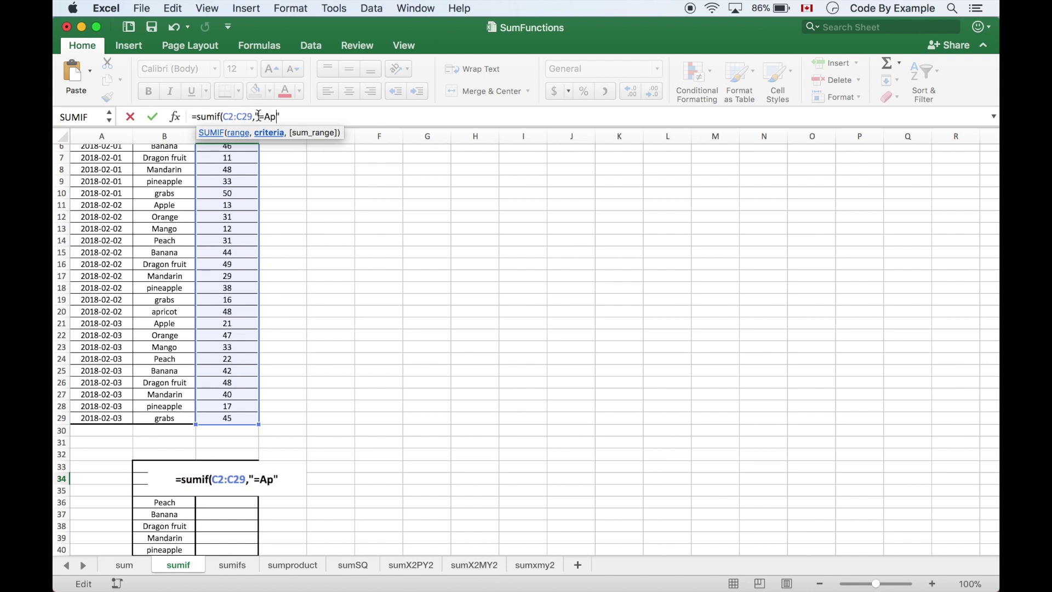
type("le")
key("BackSpace")
key("BackSpace")
key("BackSpace")
key("BackSpace")
key("BackSpace")
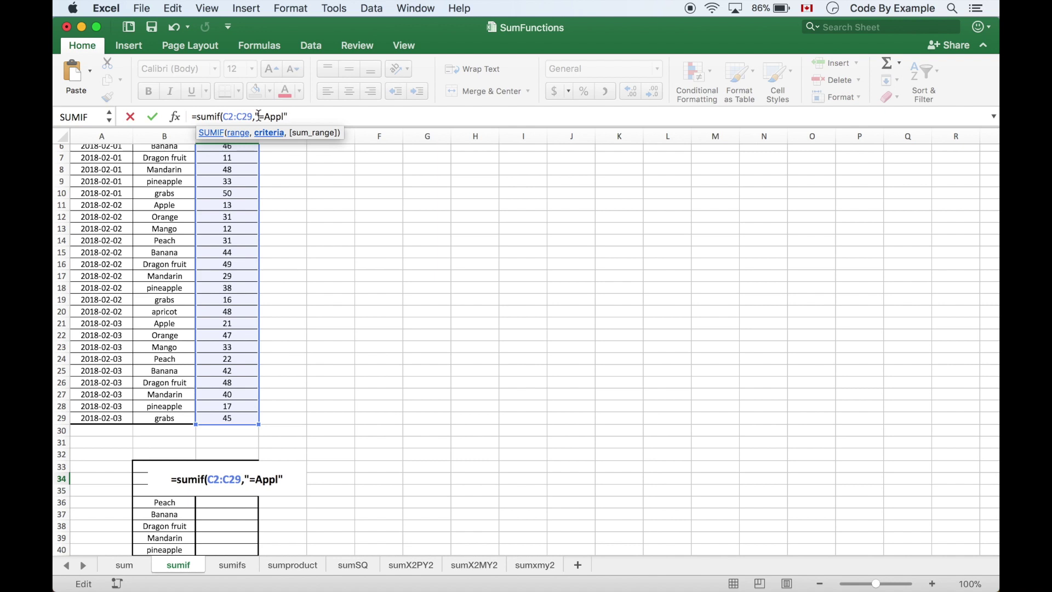
type("Orang")
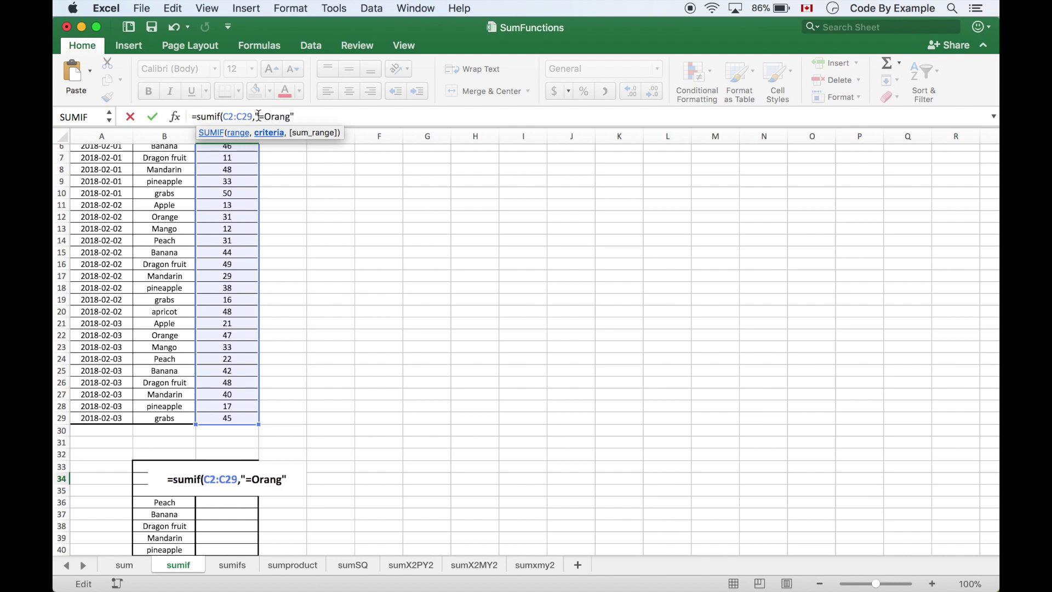
type("e\"")
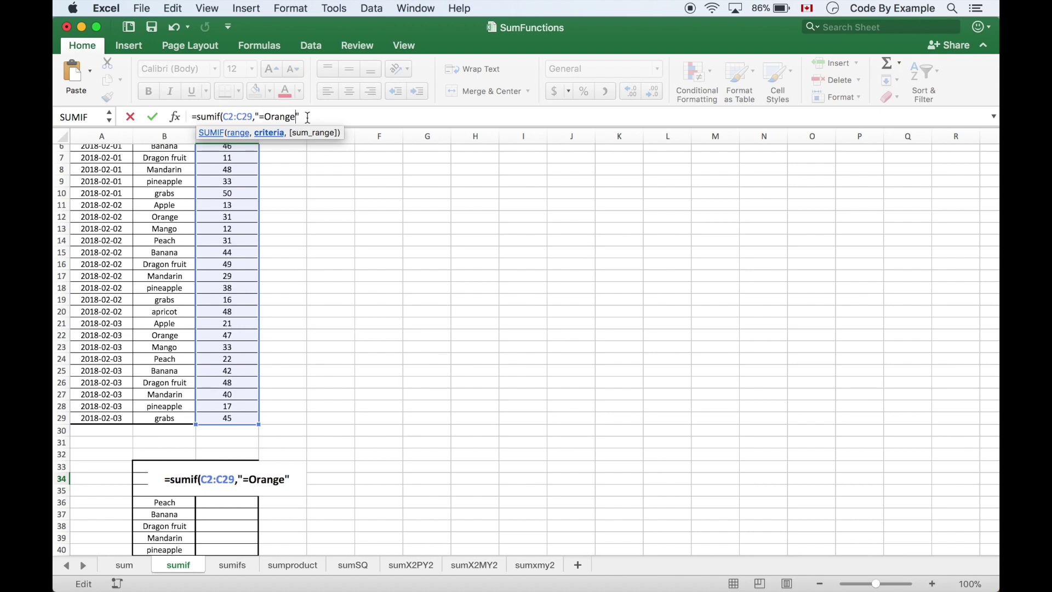
Step: Add C2:C29 as the sum range of the Orange formula in C34, close the formula and commit it
type(",")
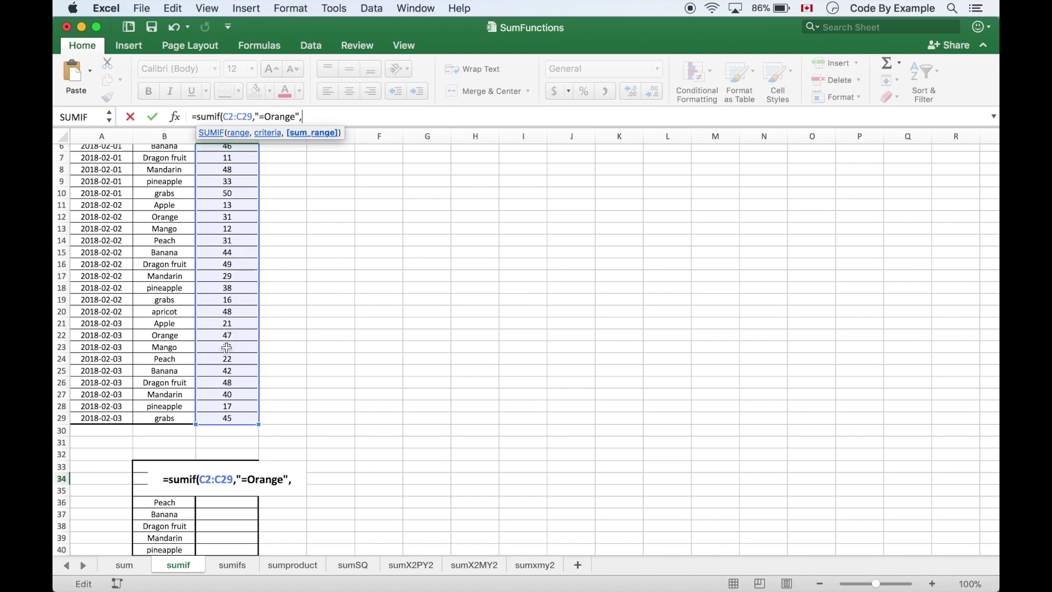
left_click_drag(222, 417, 227, 164)
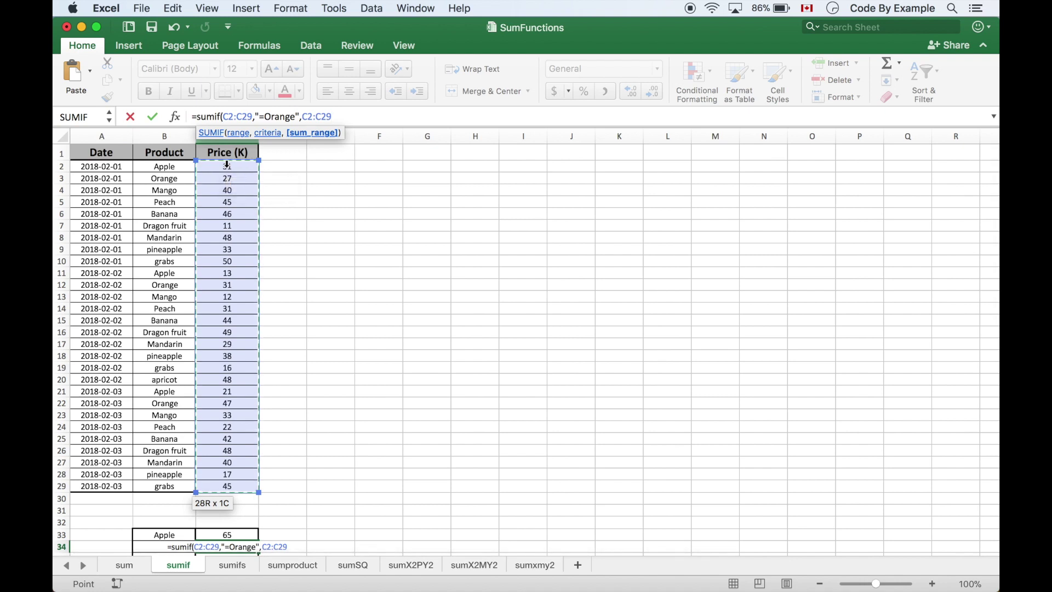
type(")")
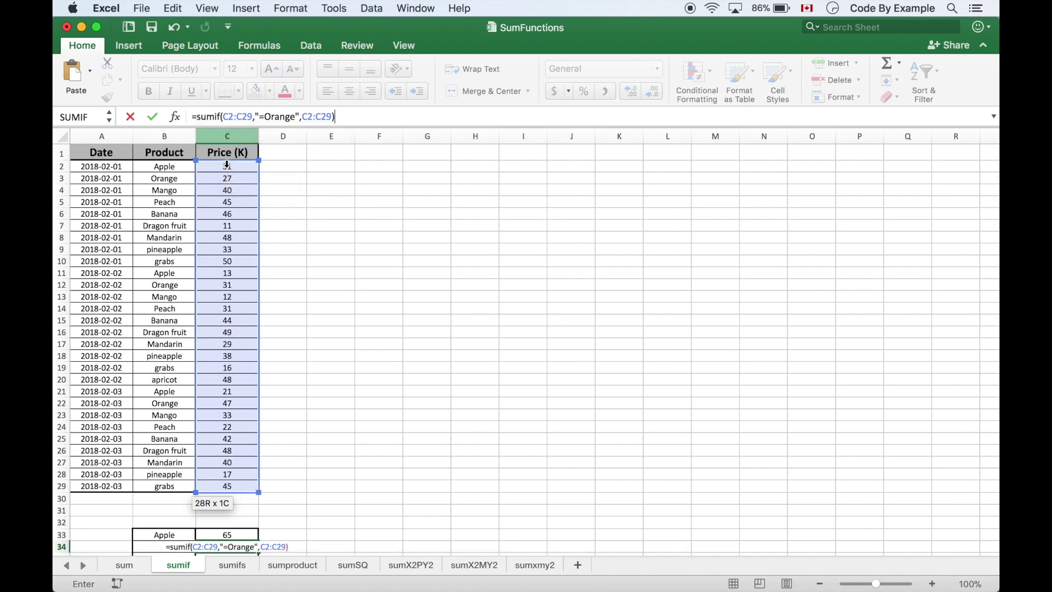
key("Return")
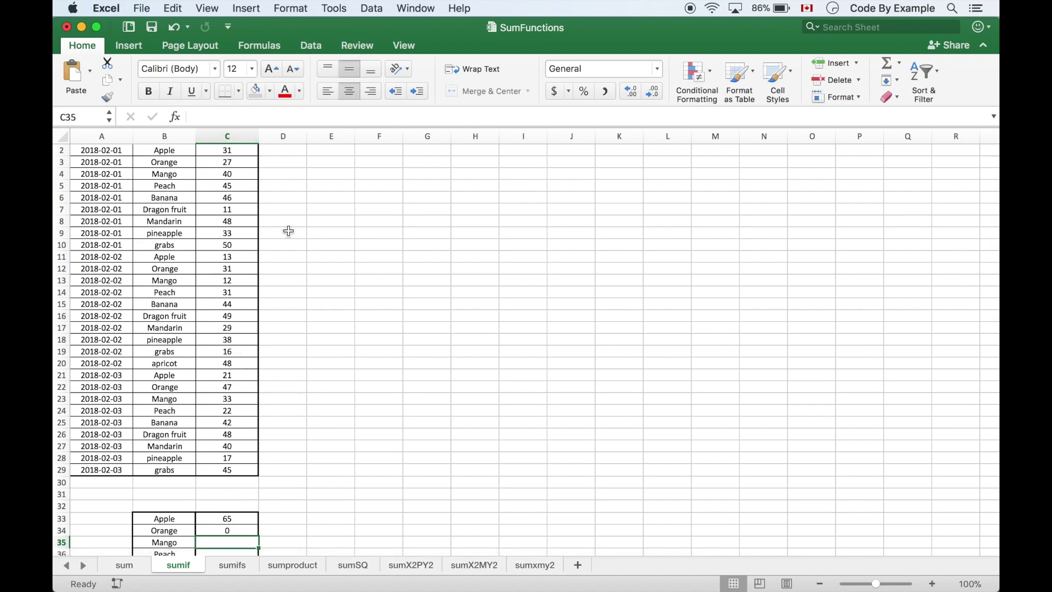
Step: Correct the criteria range in C34 to B2:B29 so the formula reads =SUMIF(B2:B29,"=Orange",C2:C29), and commit it
scroll(289, 231, "up", 1)
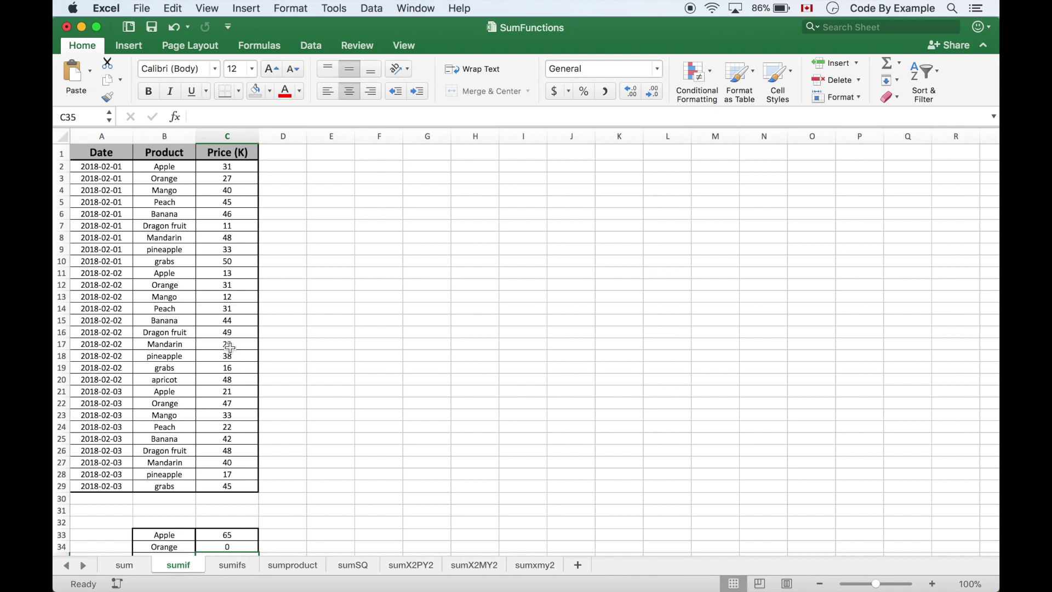
scroll(285, 493, "down", 2)
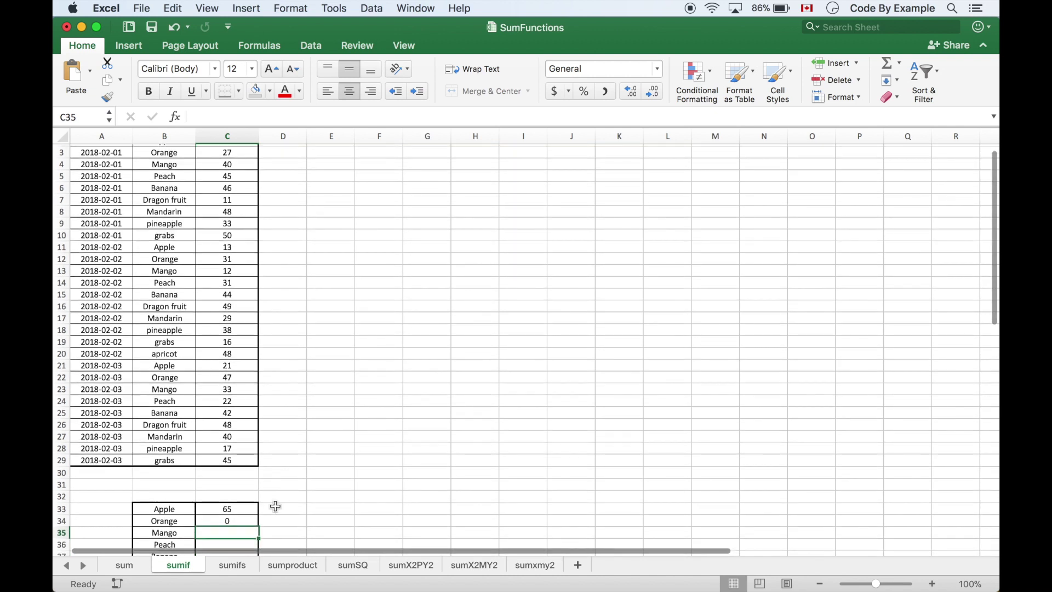
double_click(253, 521)
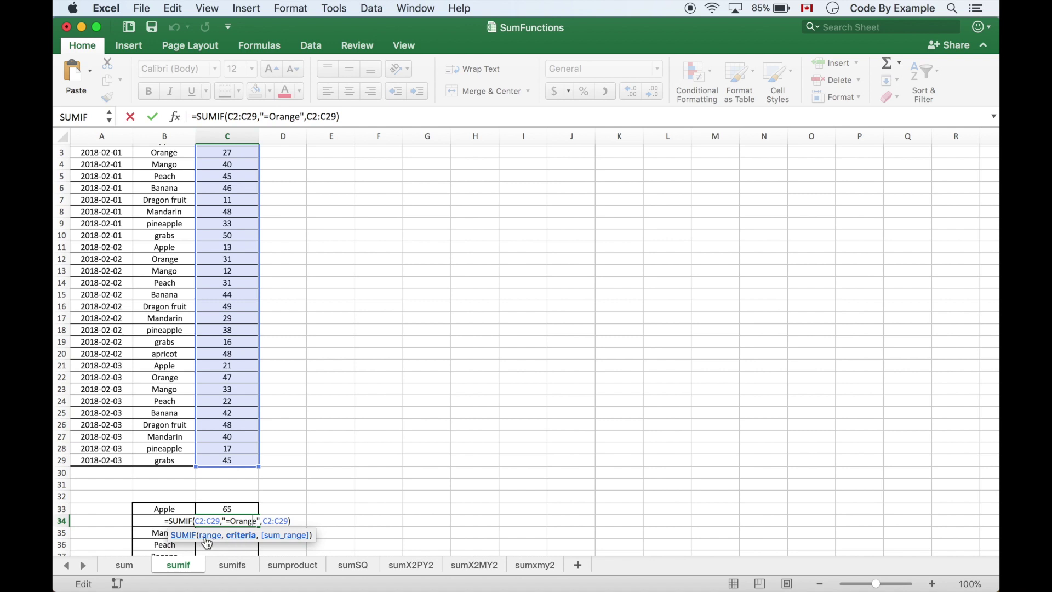
left_click(208, 520)
left_click_drag(198, 446, 168, 446)
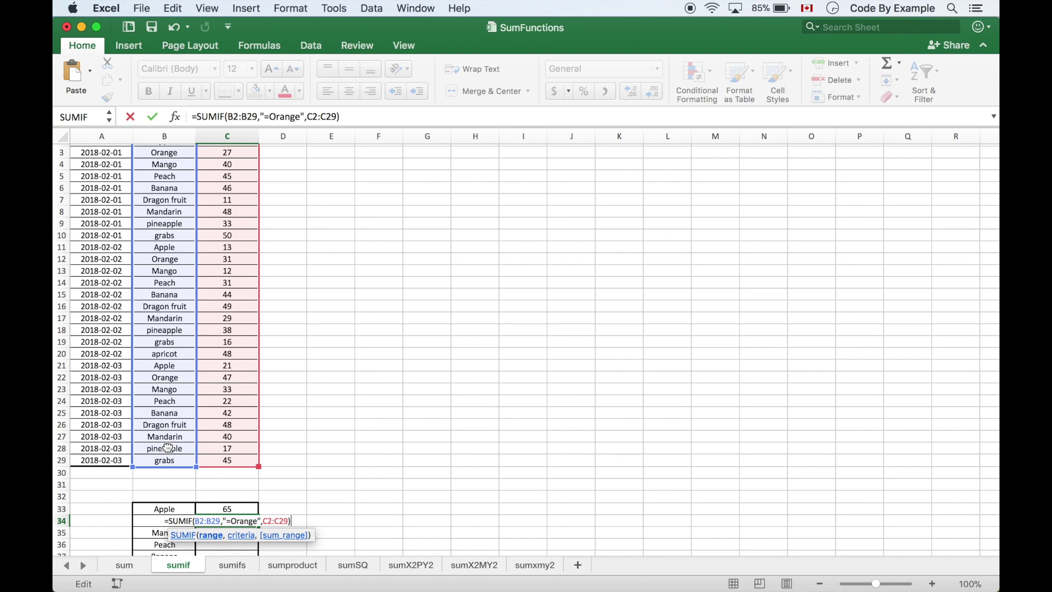
key("Return")
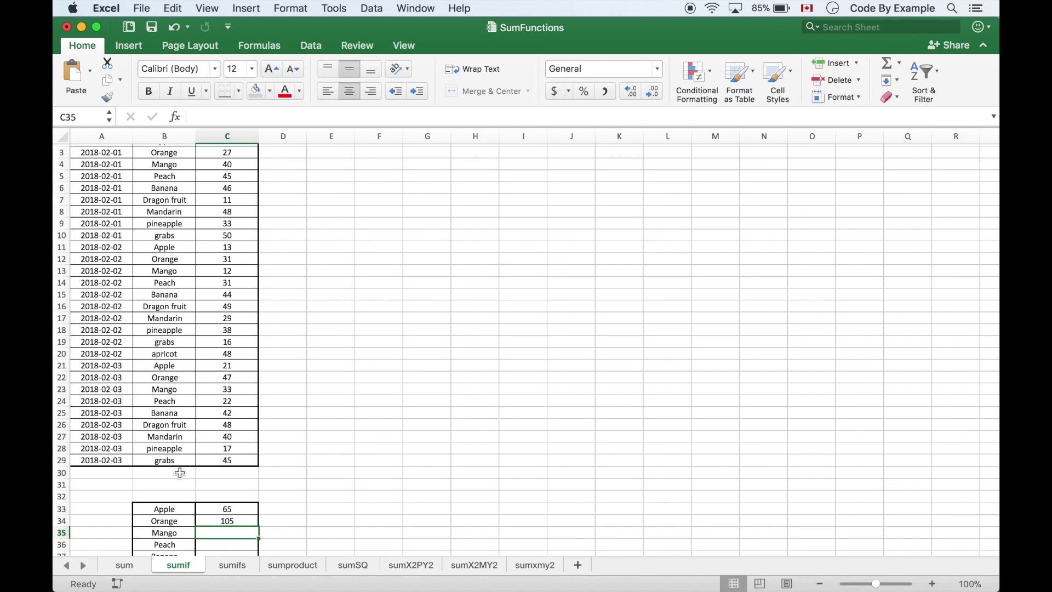
Step: Begin a SUMIF formula in D33 with price range C2:C29 and the criterion "=31"
left_click(292, 511)
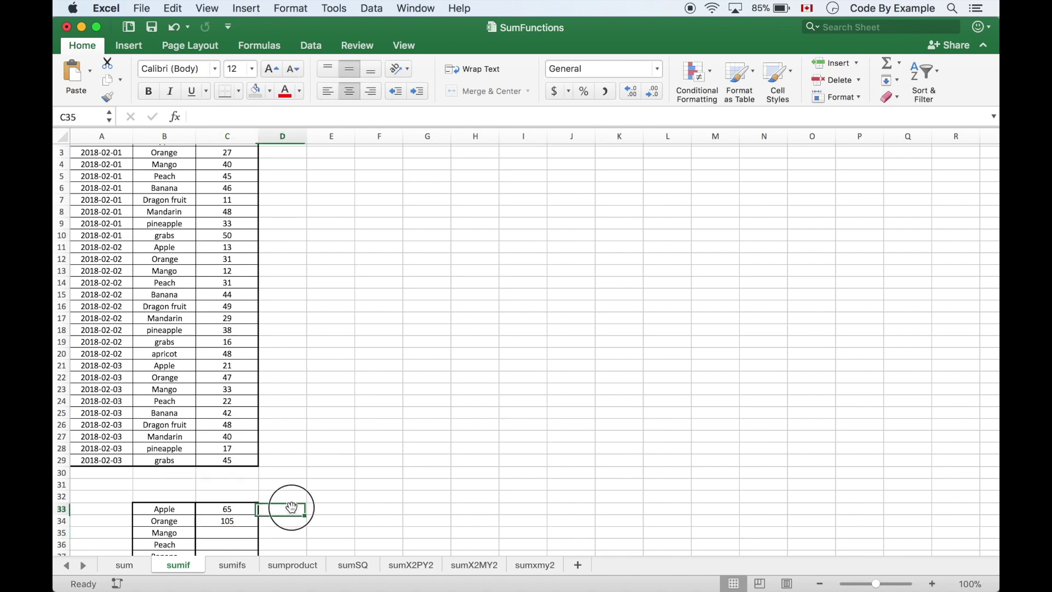
scroll(292, 509, "up", 2)
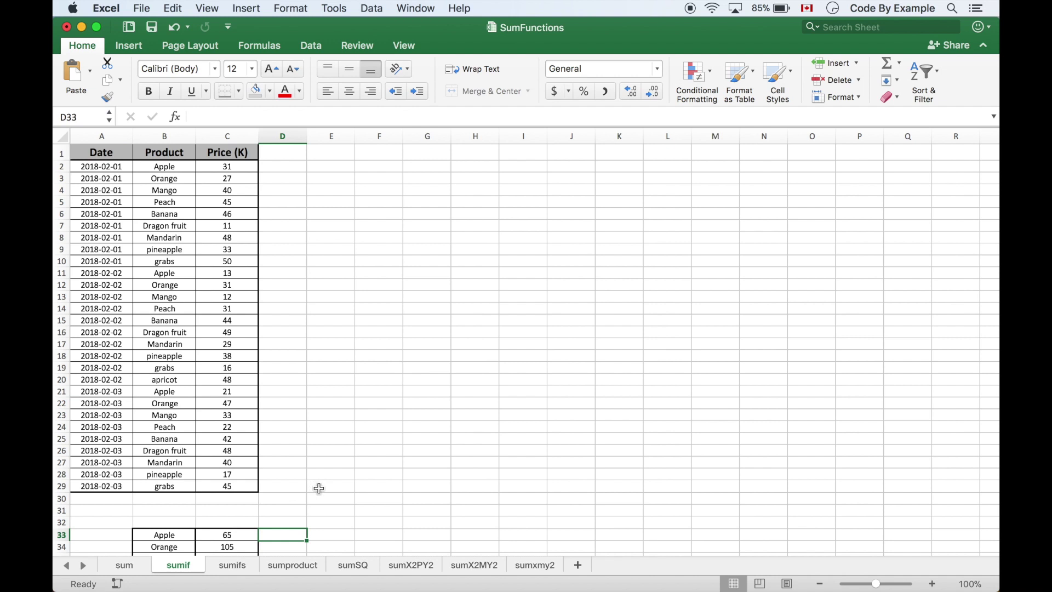
type("=")
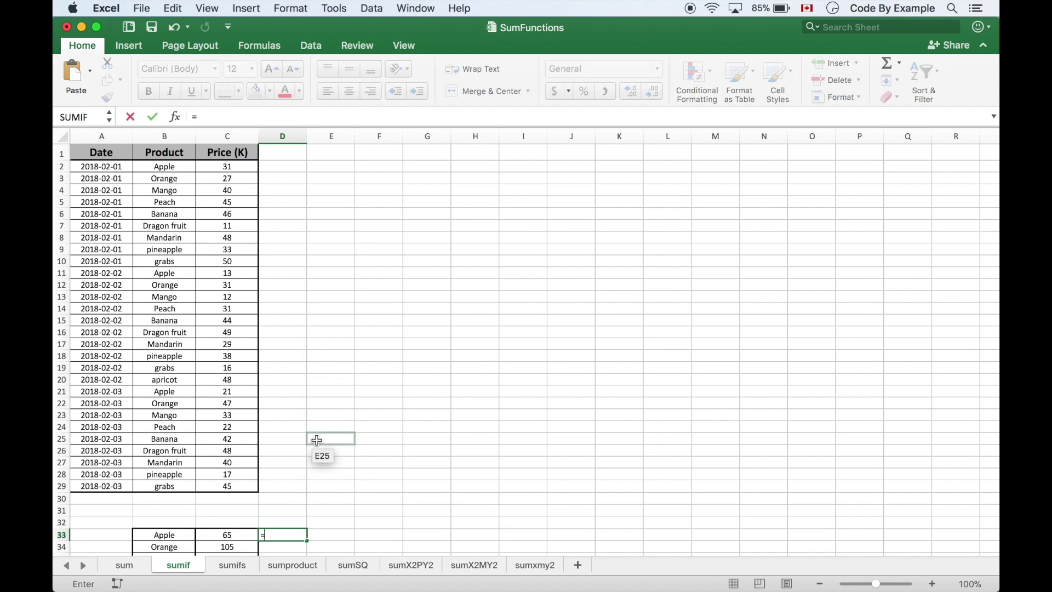
type("is")
key("BackSpace")
key("BackSpace")
type("s")
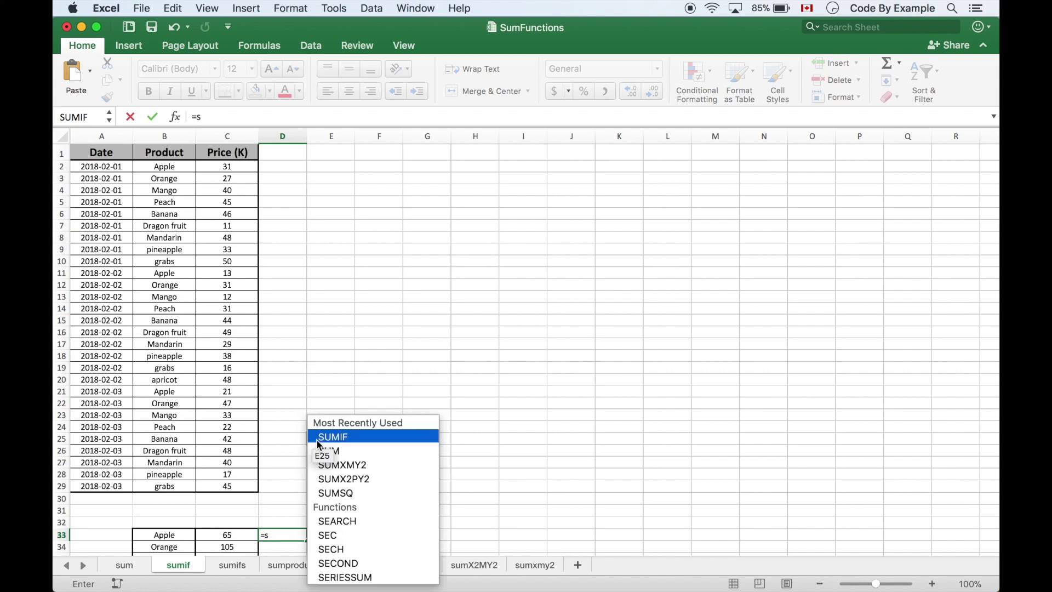
type("umif(")
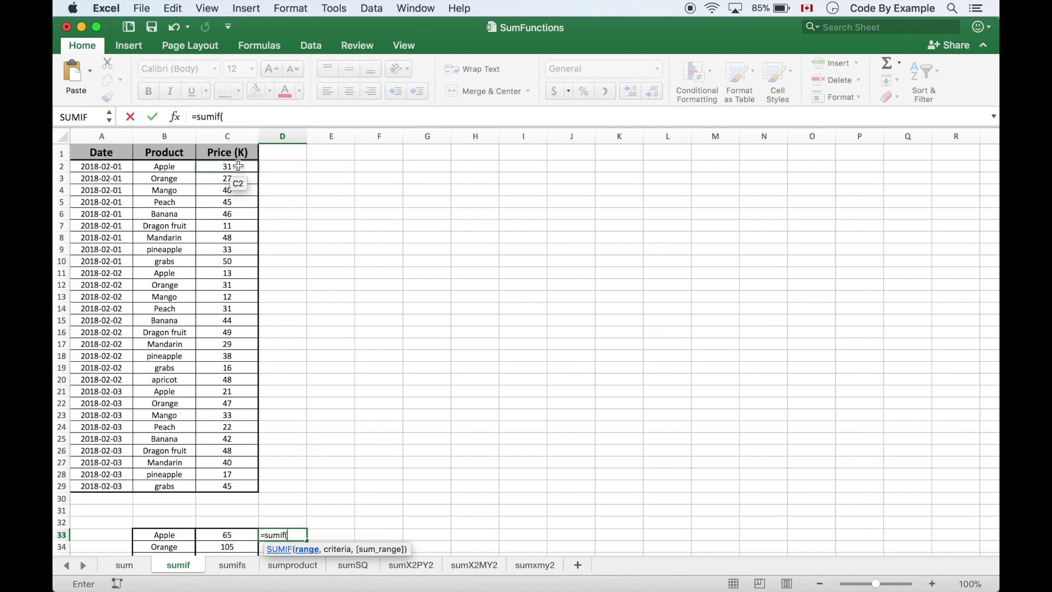
left_click_drag(228, 166, 222, 486)
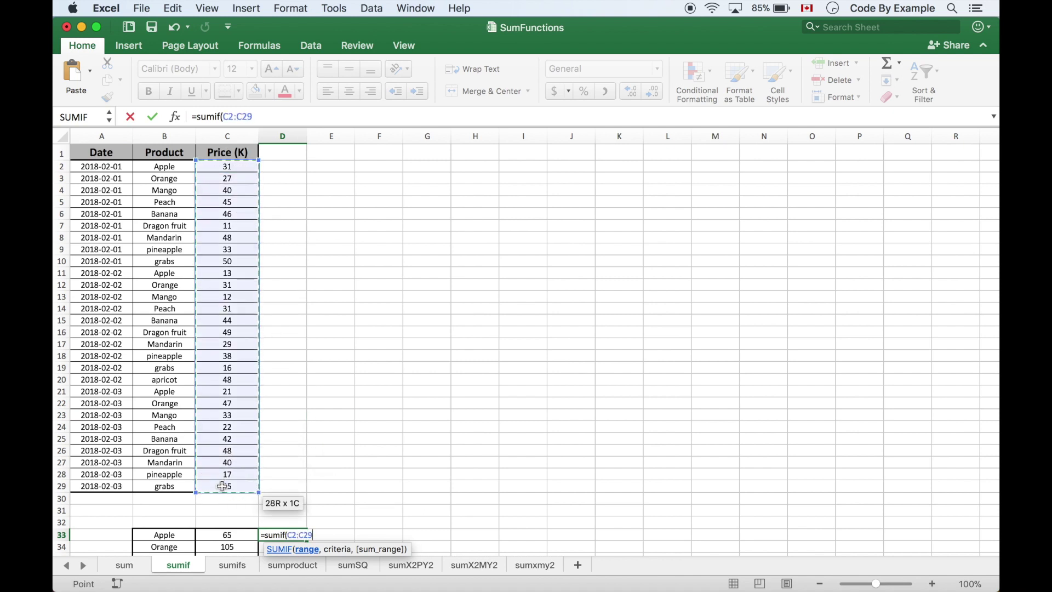
type(",\"=31\"")
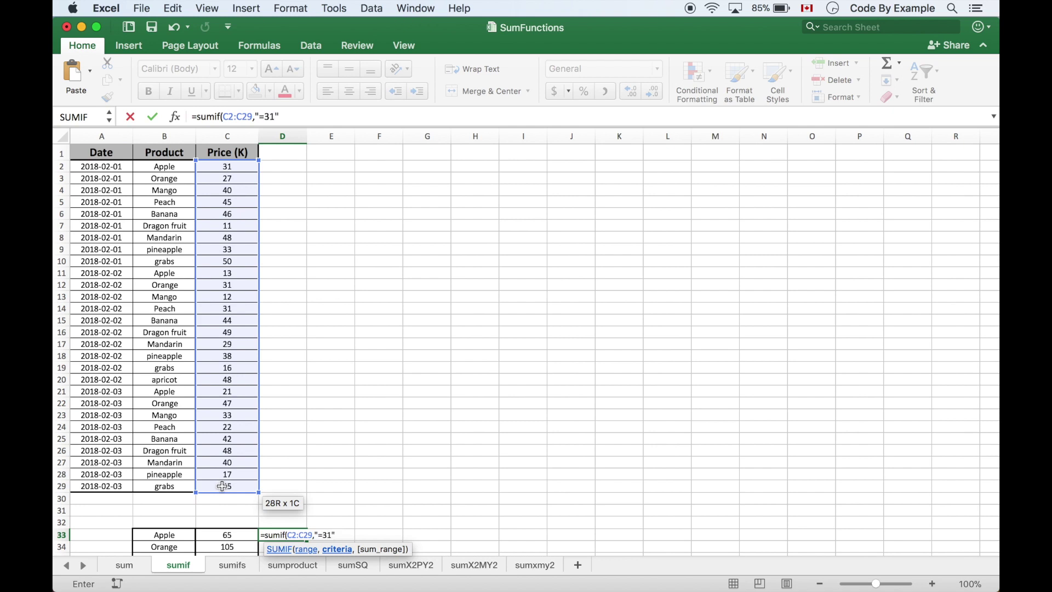
Step: Add C2:C29 as the sum range so that D33 holds =SUMIF(C2:C29,"=31",C2:C29), and commit the formula
type(",")
left_click(228, 167)
left_click_drag(227, 167, 225, 489)
type(")")
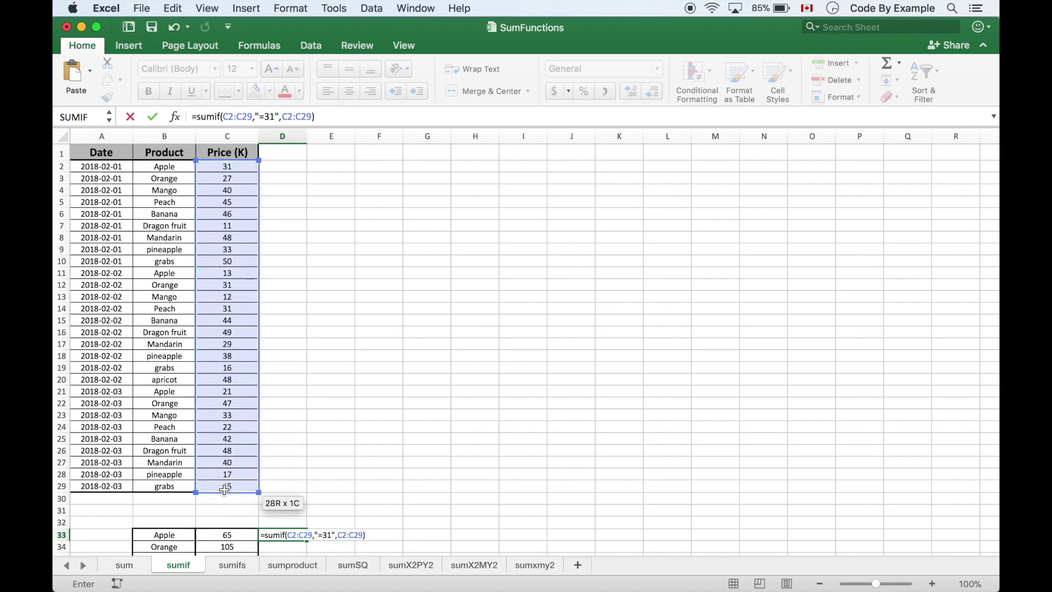
key("Return")
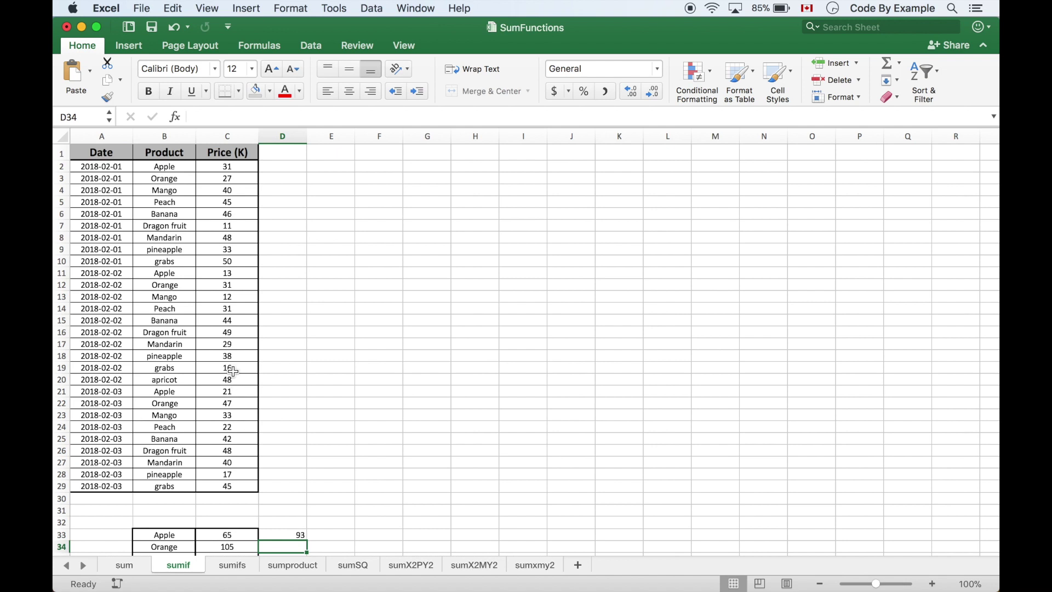
Step: Check the price cells C14, C2 and C12 against the "=31" criterion used in D33
left_click(233, 308)
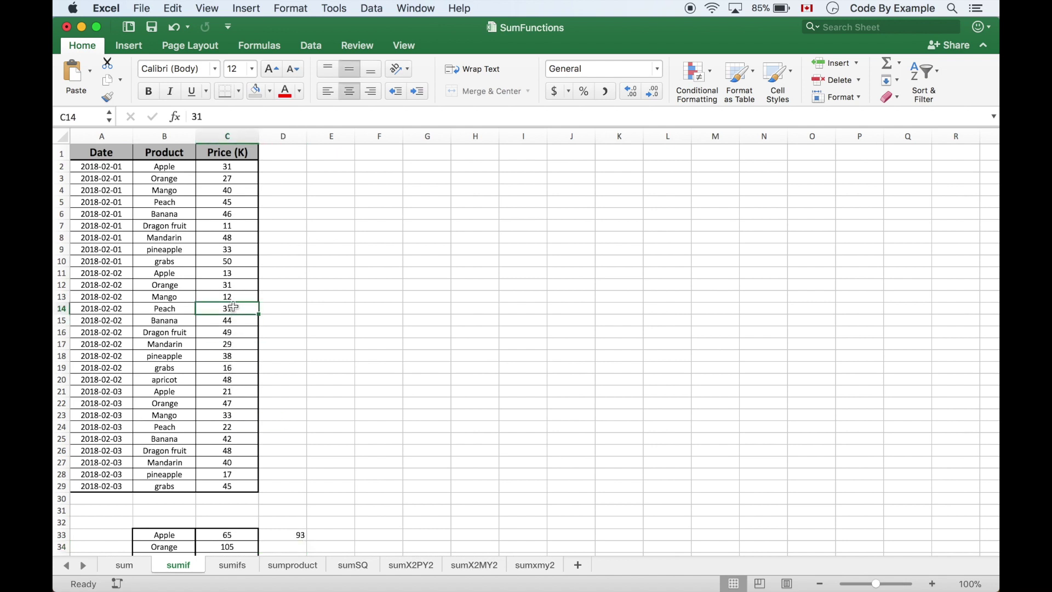
left_click(240, 167)
left_click(244, 284)
scroll(399, 452, "down", 3)
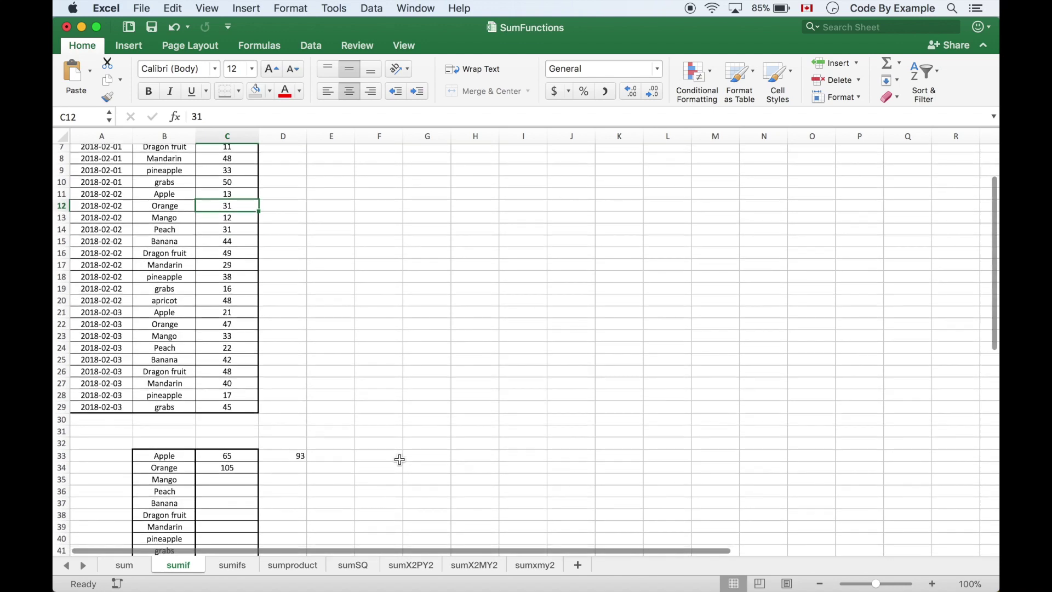
Step: Review the SUMIF formula in D33 against the price list
left_click(298, 456)
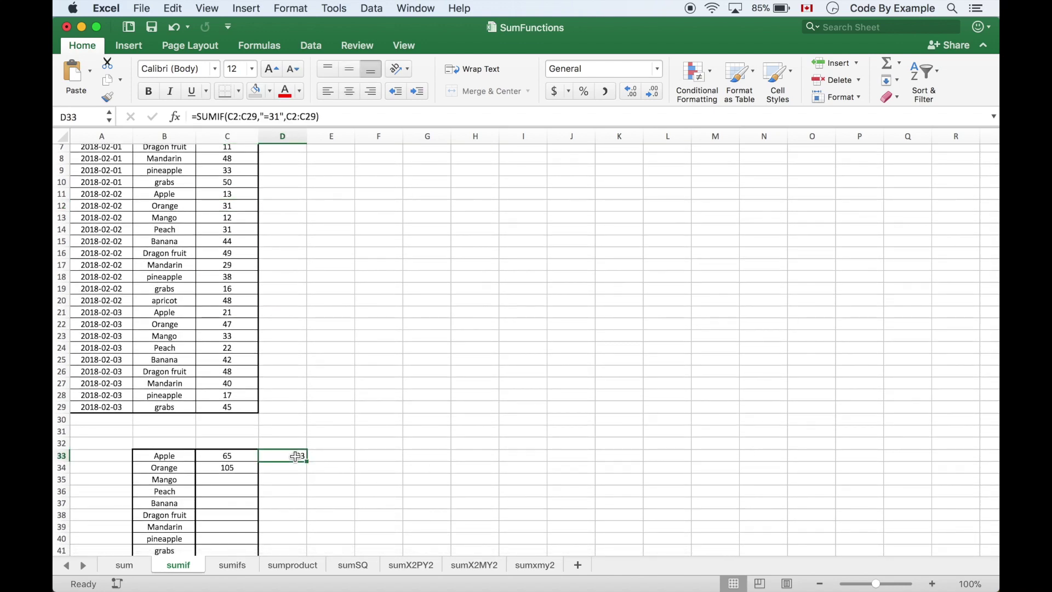
scroll(344, 471, "up", 3)
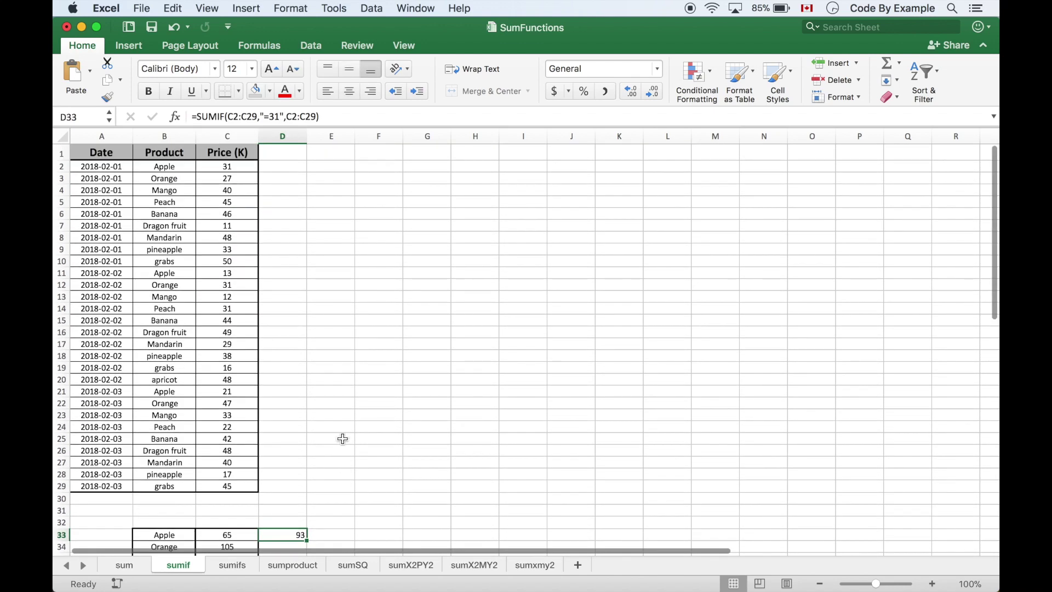
scroll(341, 439, "down", 2)
scroll(342, 438, "up", 2)
Step: Open the sumifs sheet and look over its price list and the product-by-date summary table
left_click(237, 567)
scroll(346, 450, "down", 2)
scroll(345, 450, "up", 2)
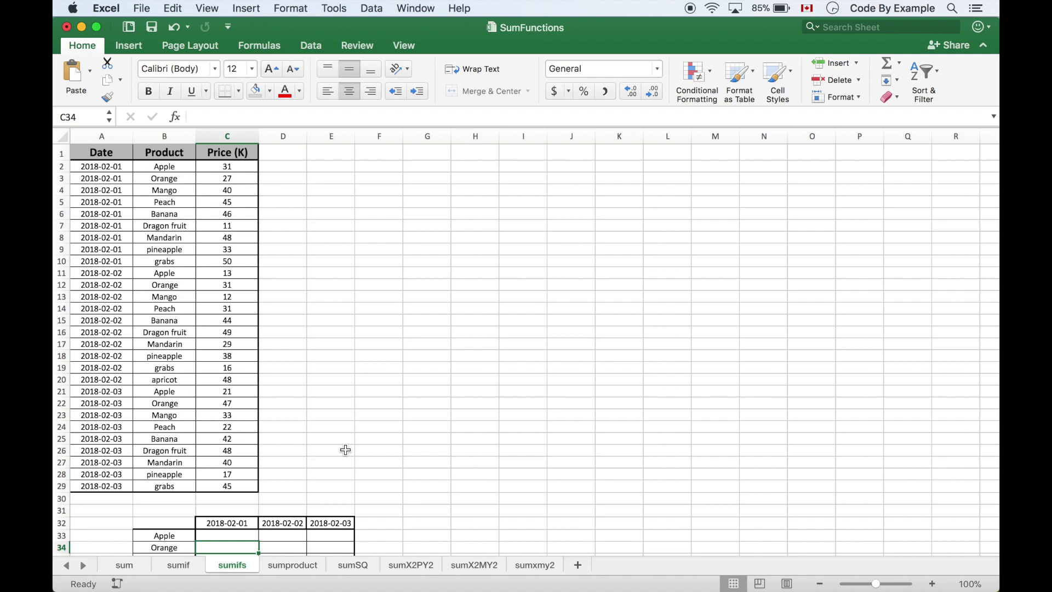
Step: Begin a SUMIFS formula in C33 with the price cells C2:C29 as the sum range
left_click(226, 536)
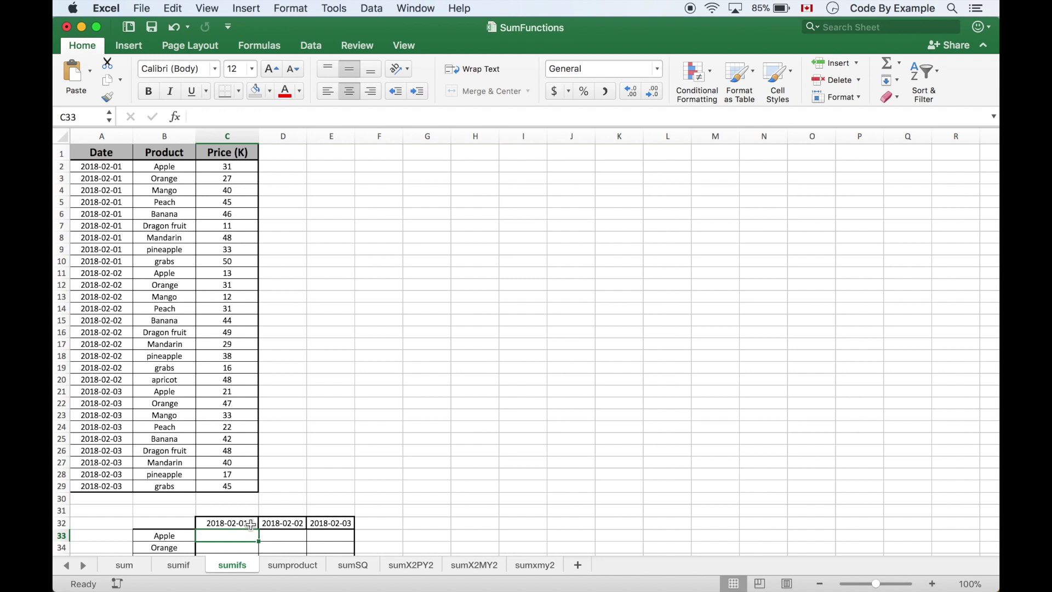
type("=i")
key("BackSpace")
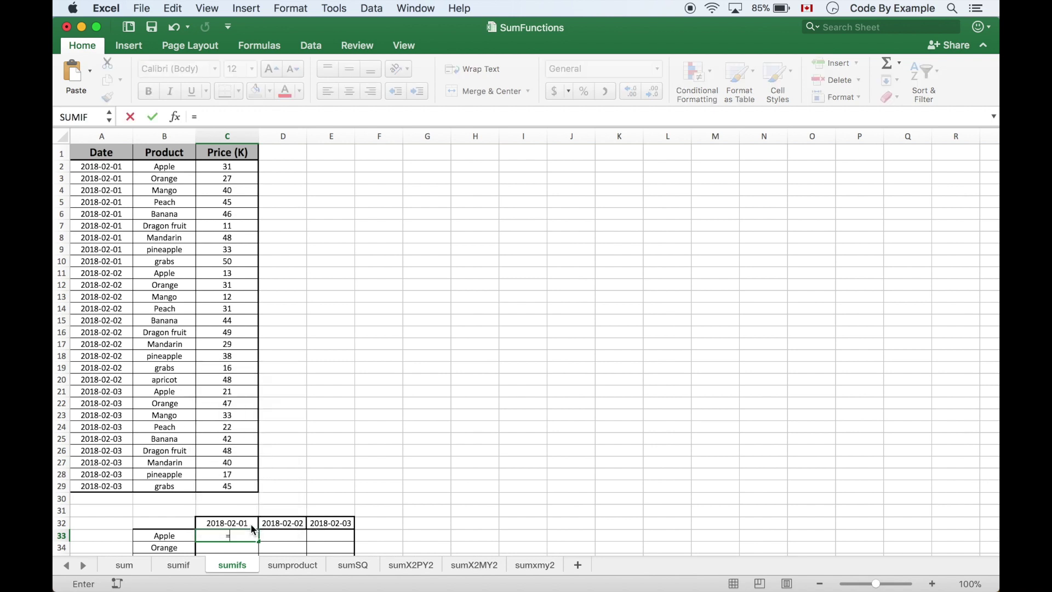
type("sumif")
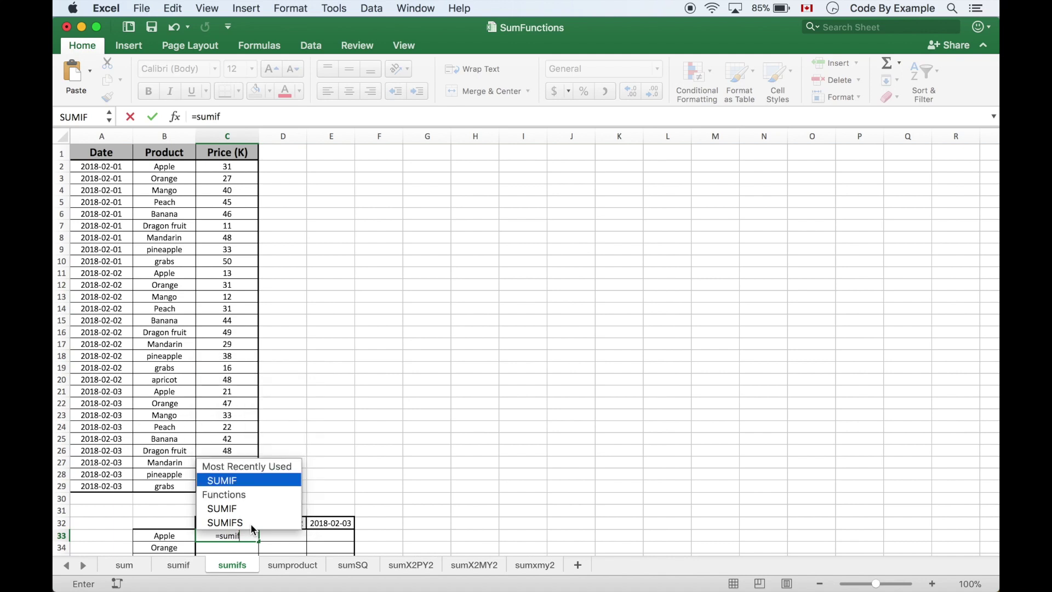
type("s(")
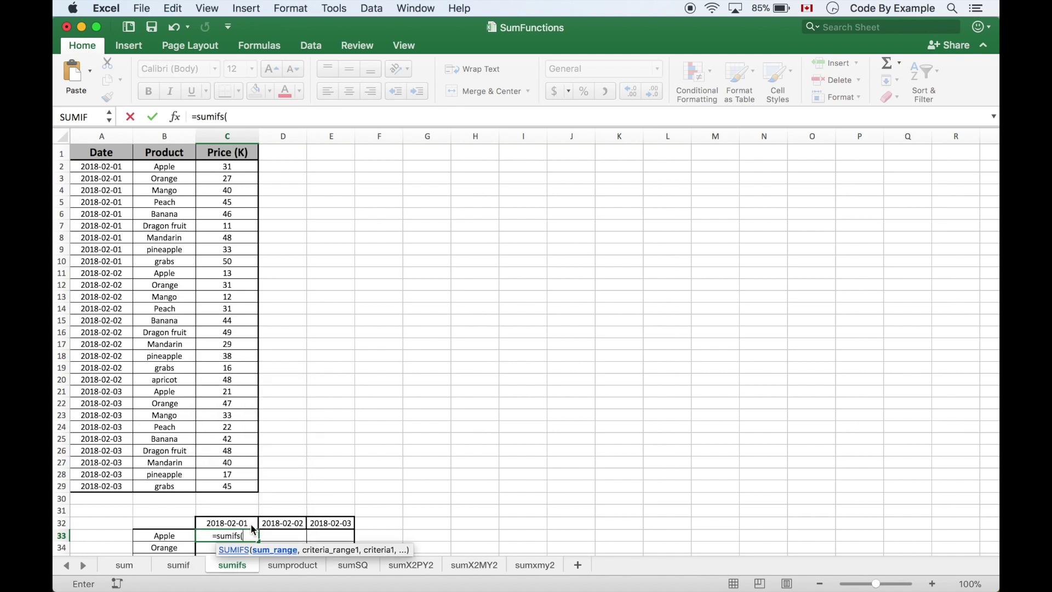
left_click(230, 168)
left_click_drag(230, 168, 213, 486)
type(",")
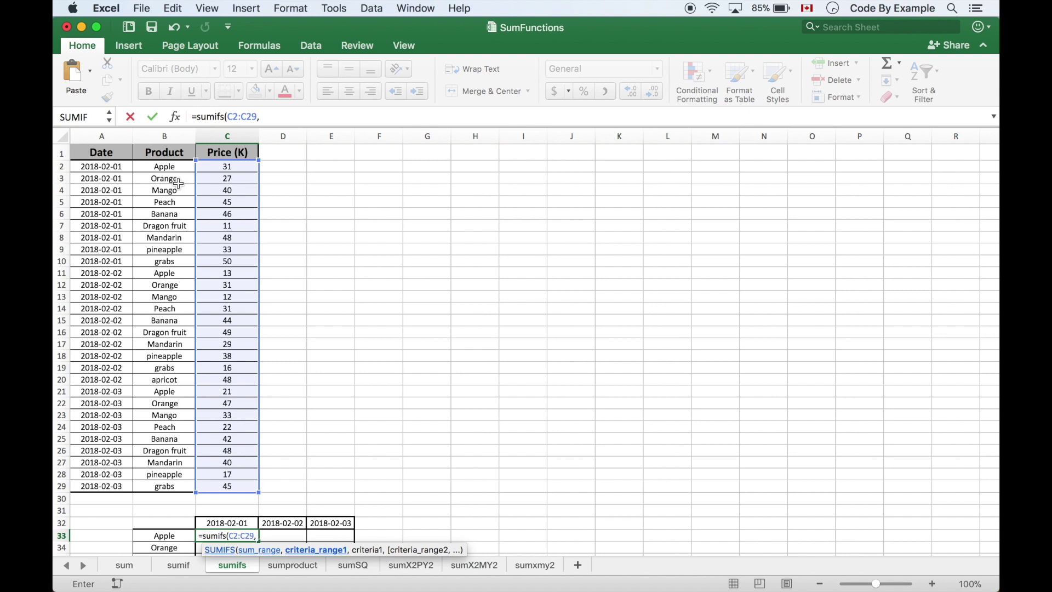
Step: Add the product range B2:B29 with the criterion "=Apple" to the SUMIFS formula in C33
left_click_drag(164, 166, 169, 486)
type(",")
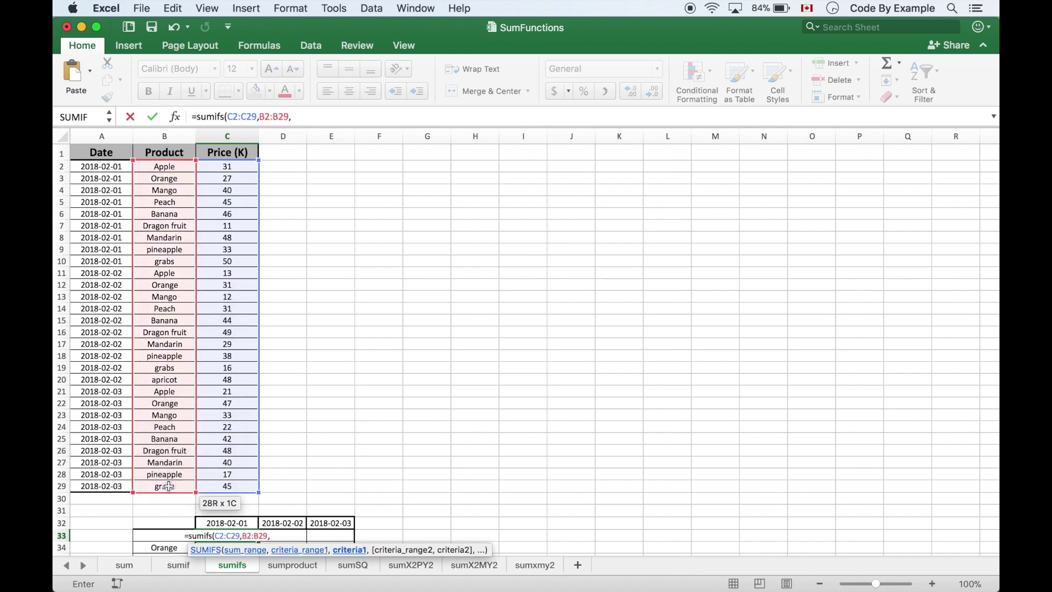
type("\"=Apple")
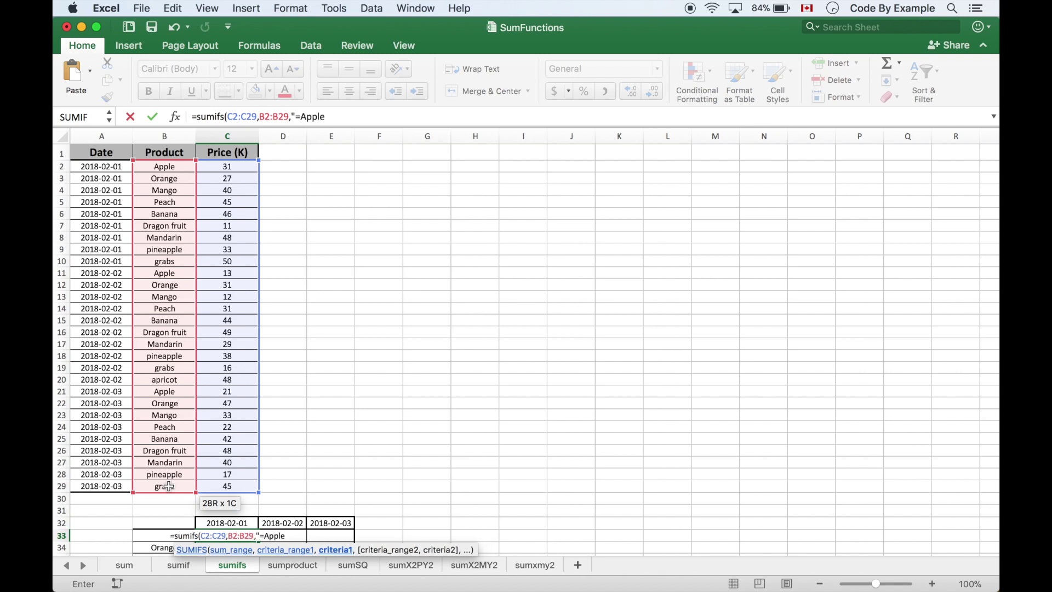
type("\"")
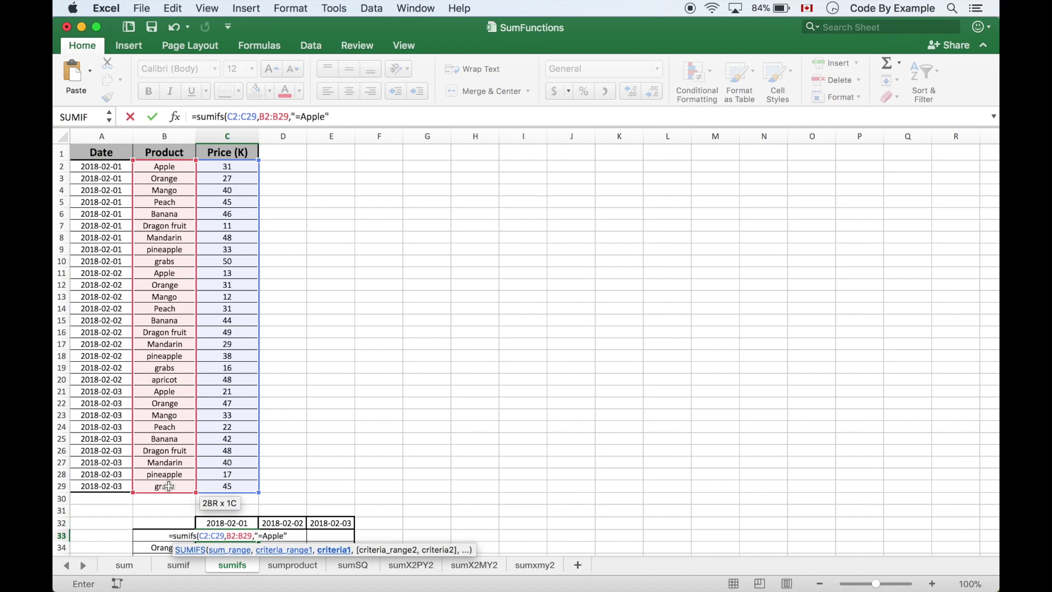
Step: Add the date range A2:A29 with the criterion ="2018-02-01" to the C33 formula, close it and try to commit it
type(",")
left_click_drag(104, 166, 104, 190)
left_click_drag(106, 393, 103, 487)
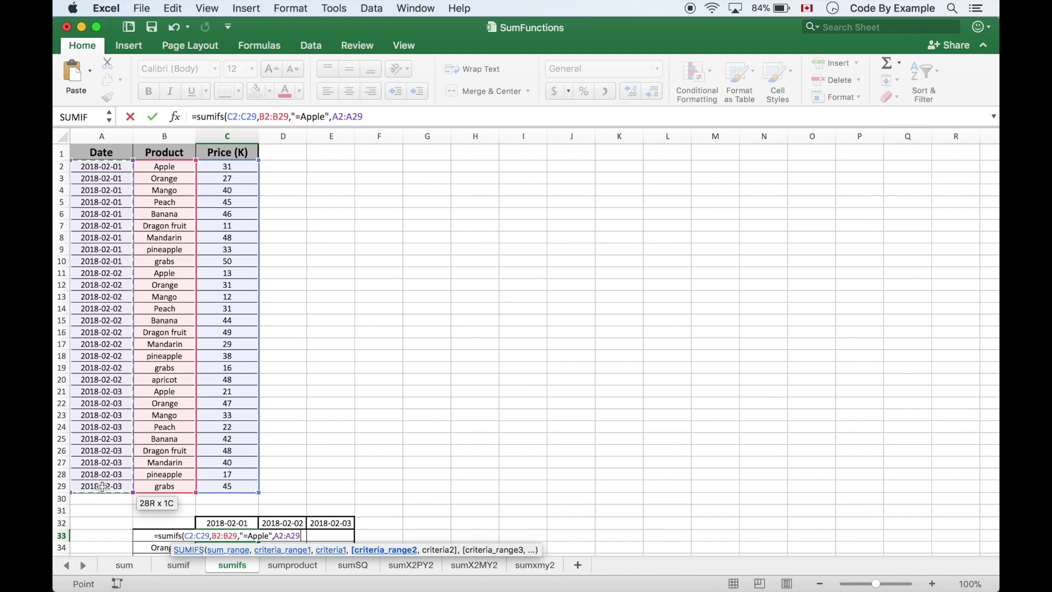
type(",")
type("=")
type("\"2")
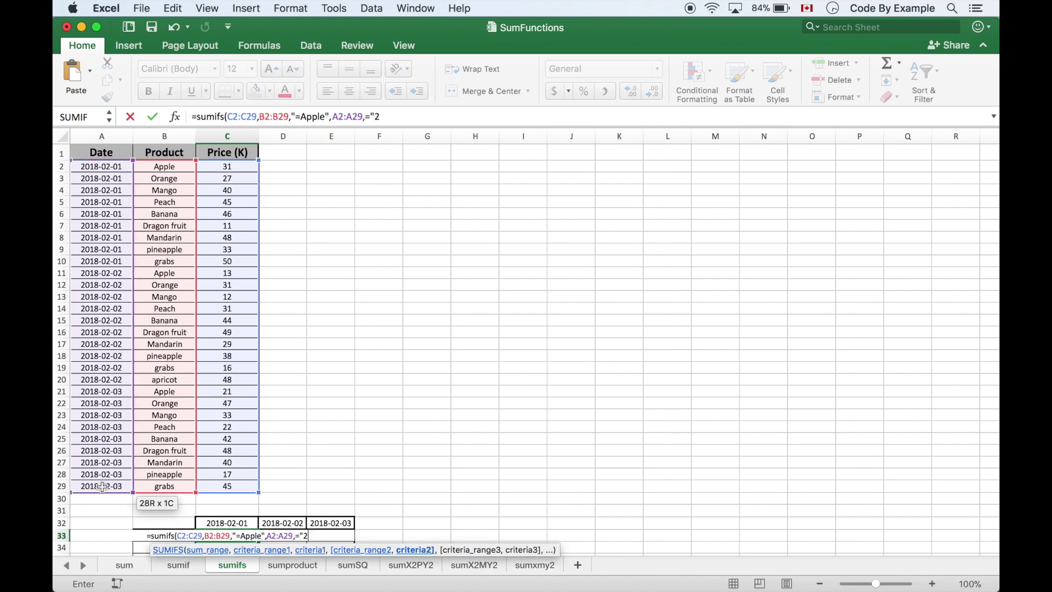
type("018-02")
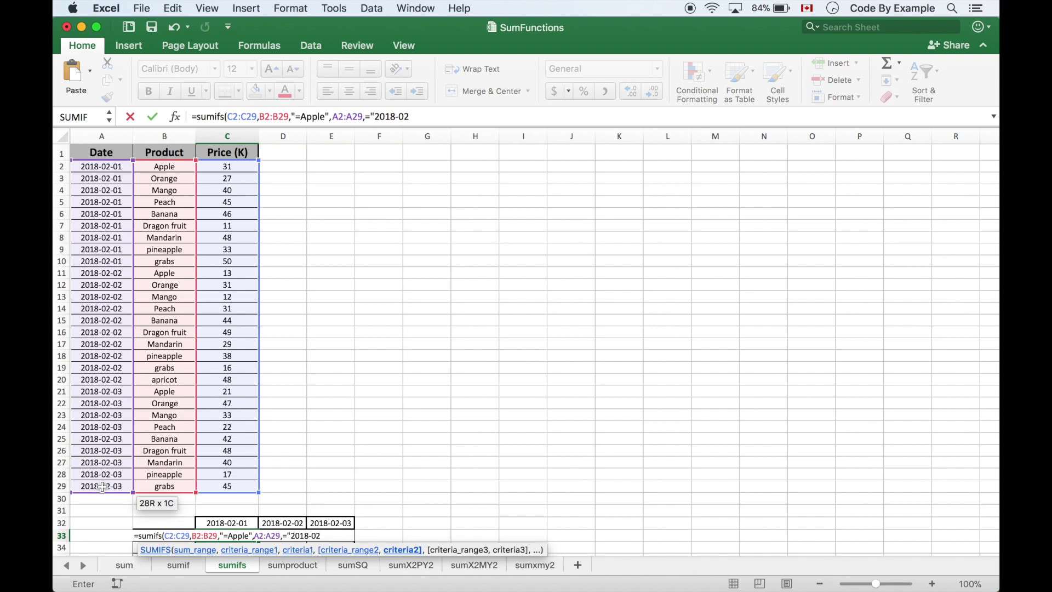
type("-0")
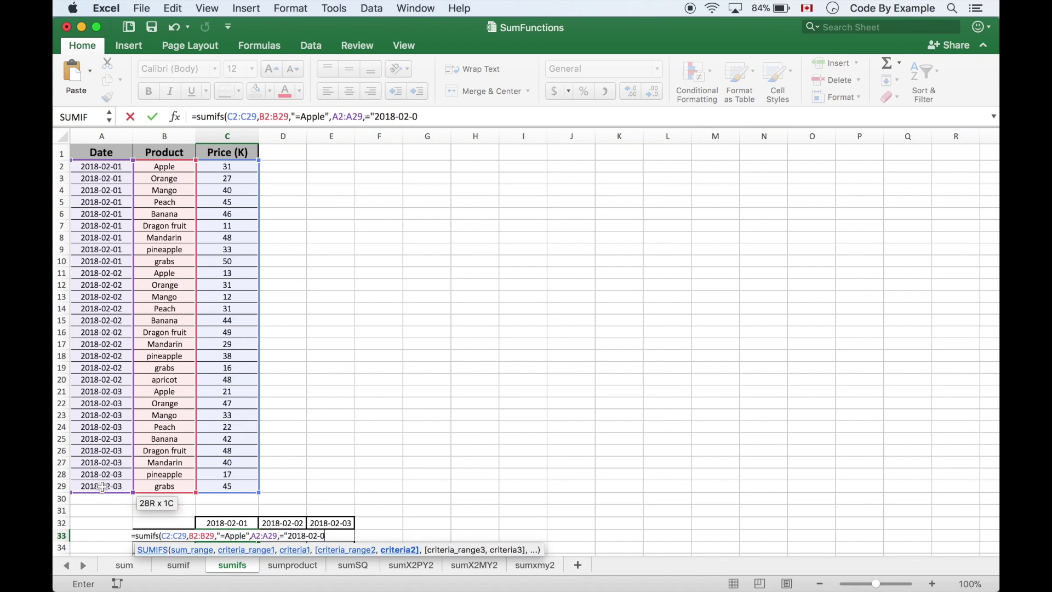
type("1\"")
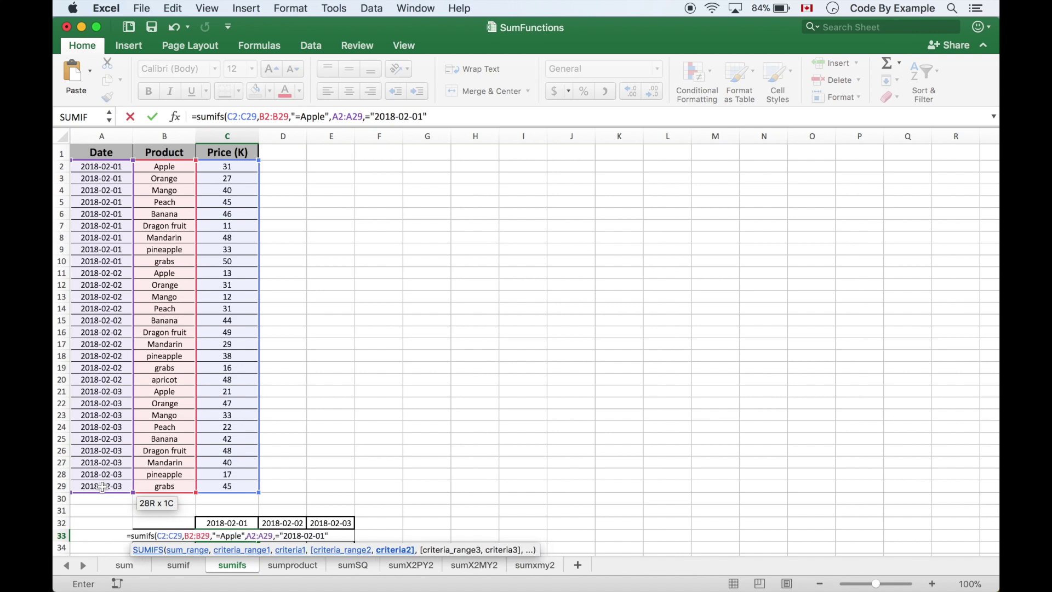
type(")")
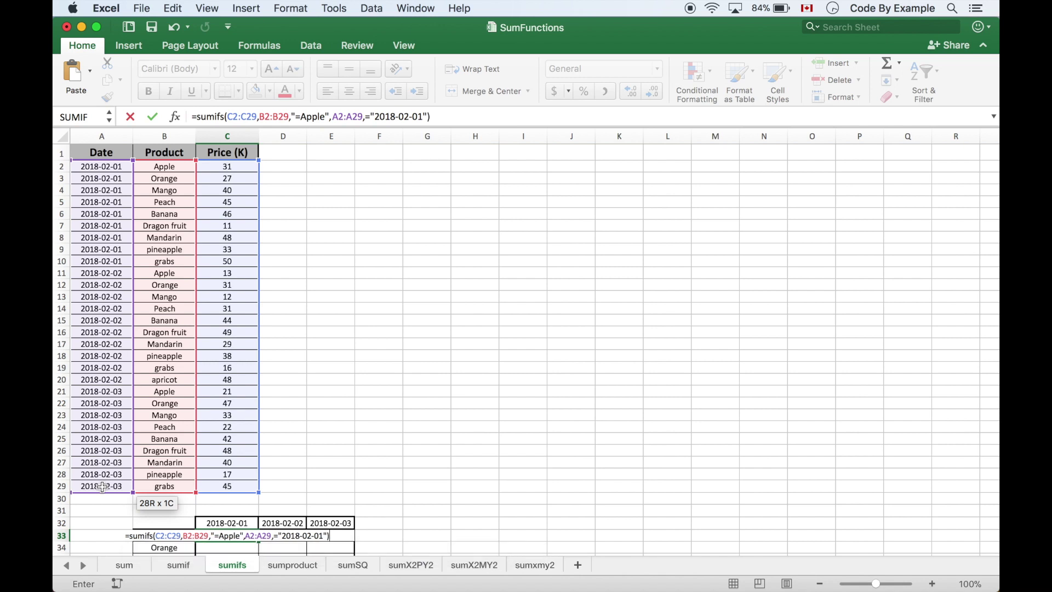
key("Return")
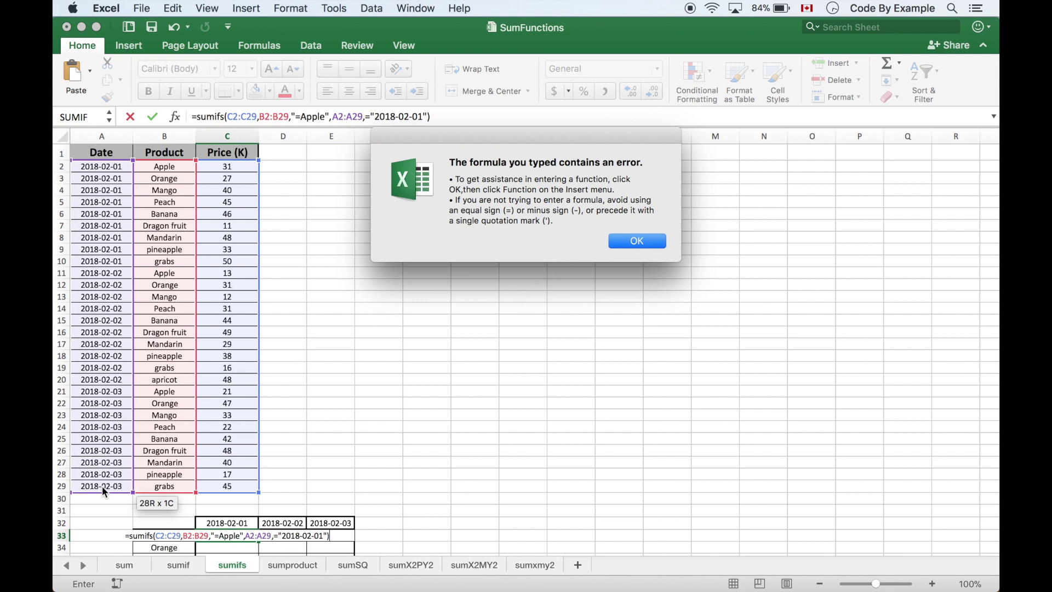
Step: Correct the date criterion in C33 to "=2018-02-01", with the equals sign inside the quotes, and commit the formula
left_click(643, 245)
left_click(283, 536)
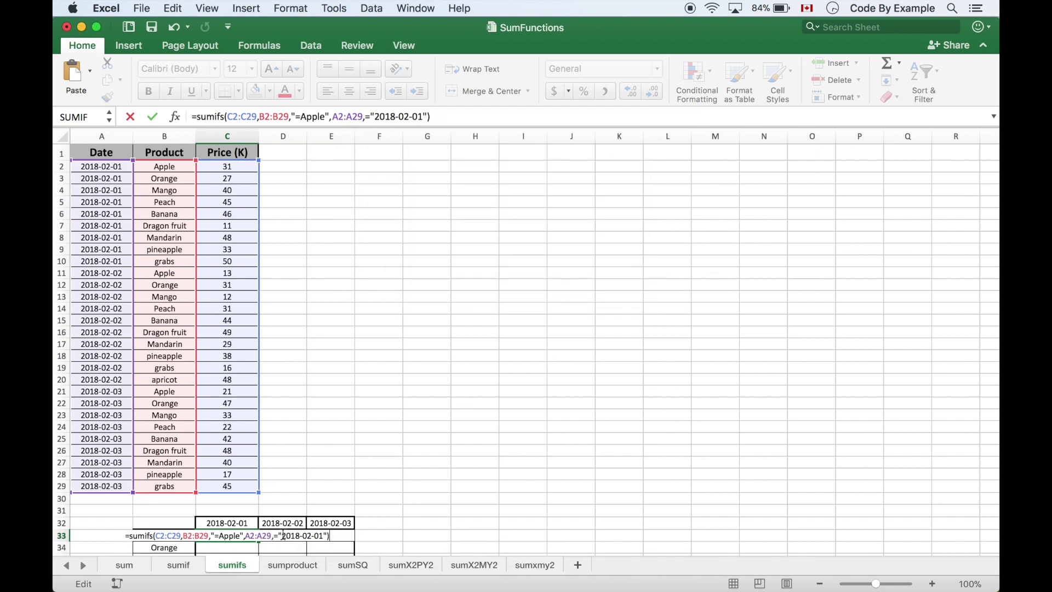
type("=")
key("BackSpace")
left_click(374, 116)
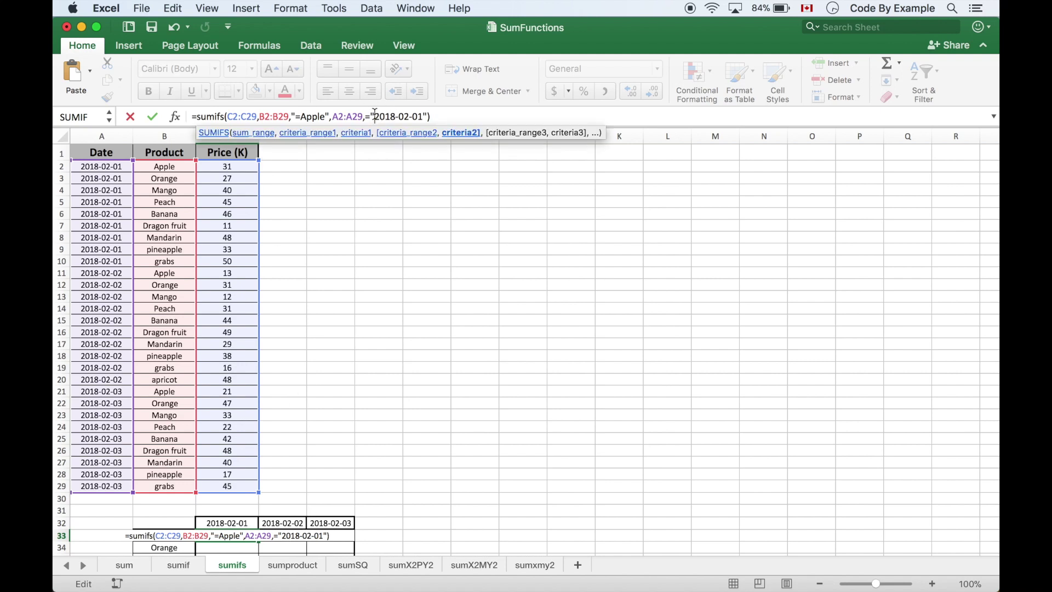
type("=")
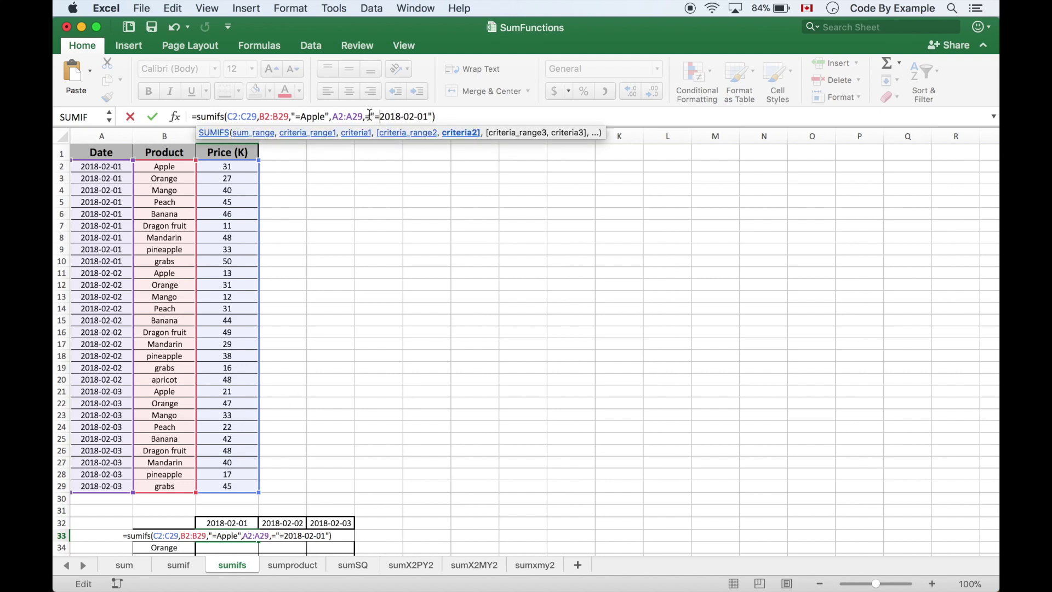
key("BackSpace")
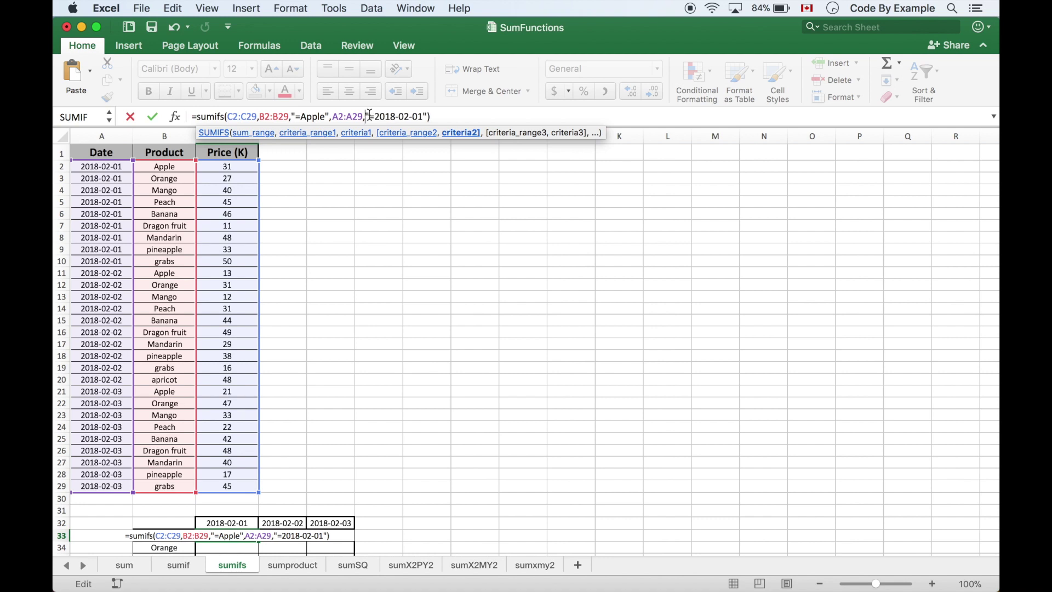
key("Return")
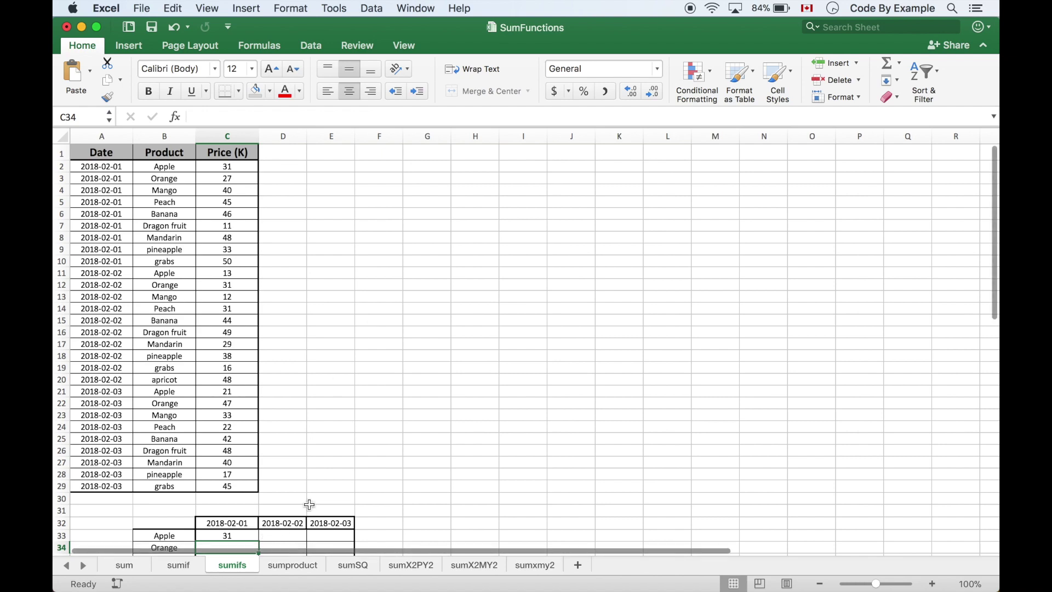
Step: Begin a SUMIFS formula in D34 for Orange on 2018-02-02, using C2:C29 as the sum range
scroll(277, 550, "down", 2)
left_click(285, 520)
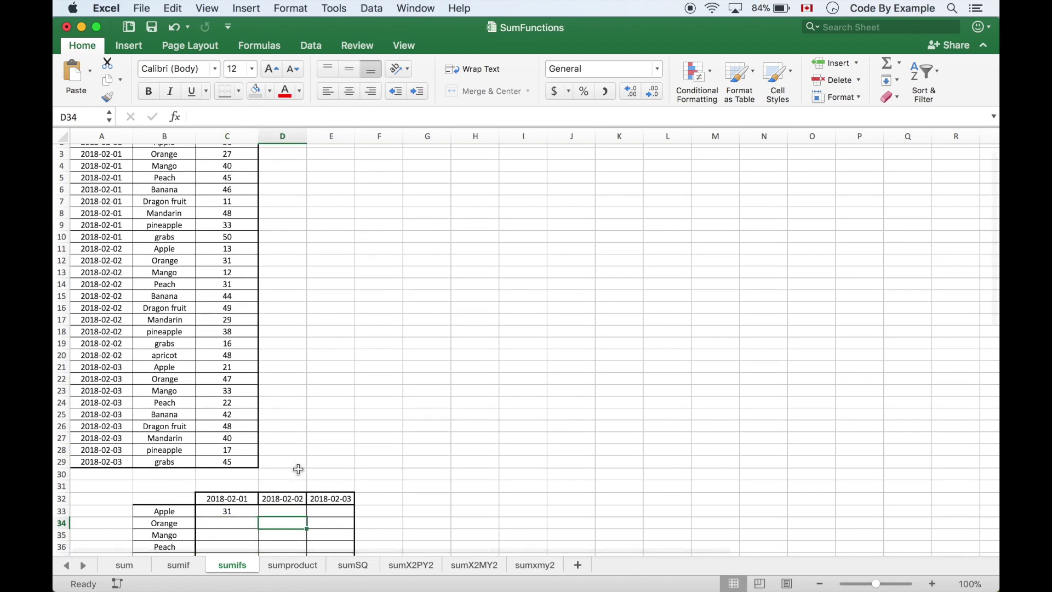
scroll(303, 458, "up", 2)
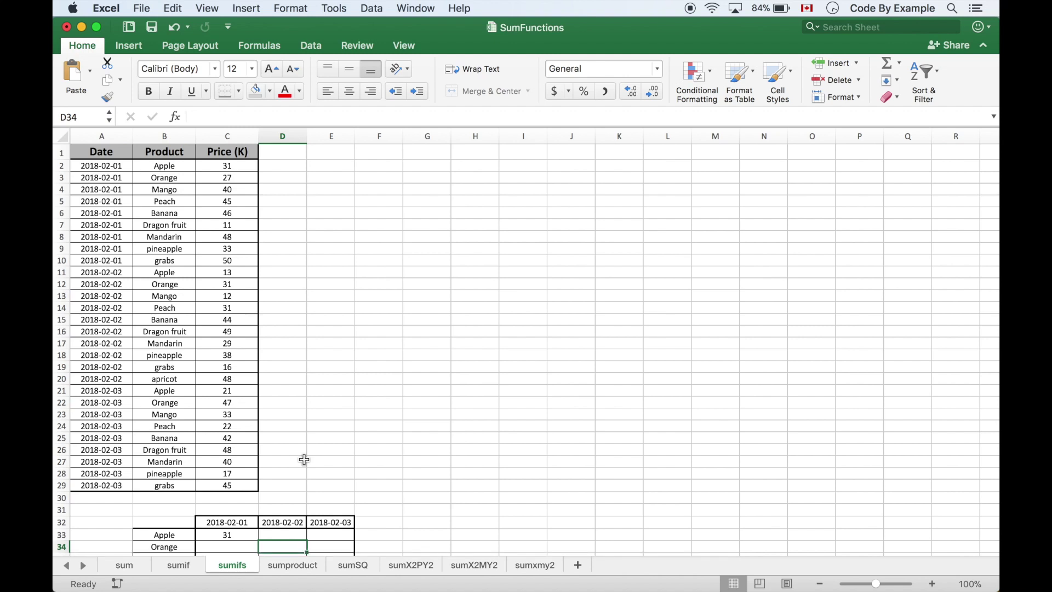
type("=")
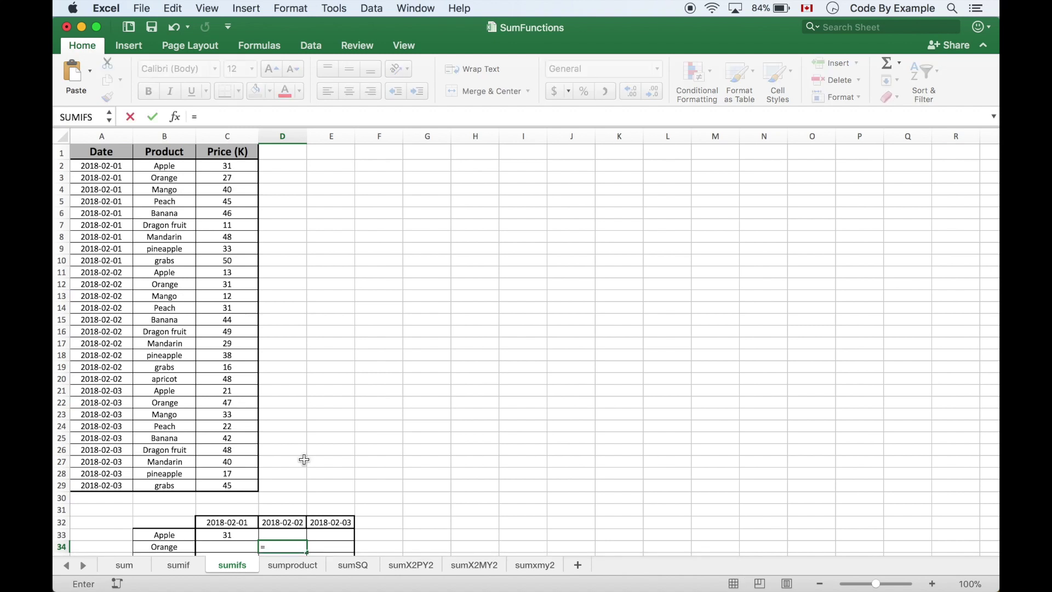
type("sumis")
key("BackSpace")
type("fs(")
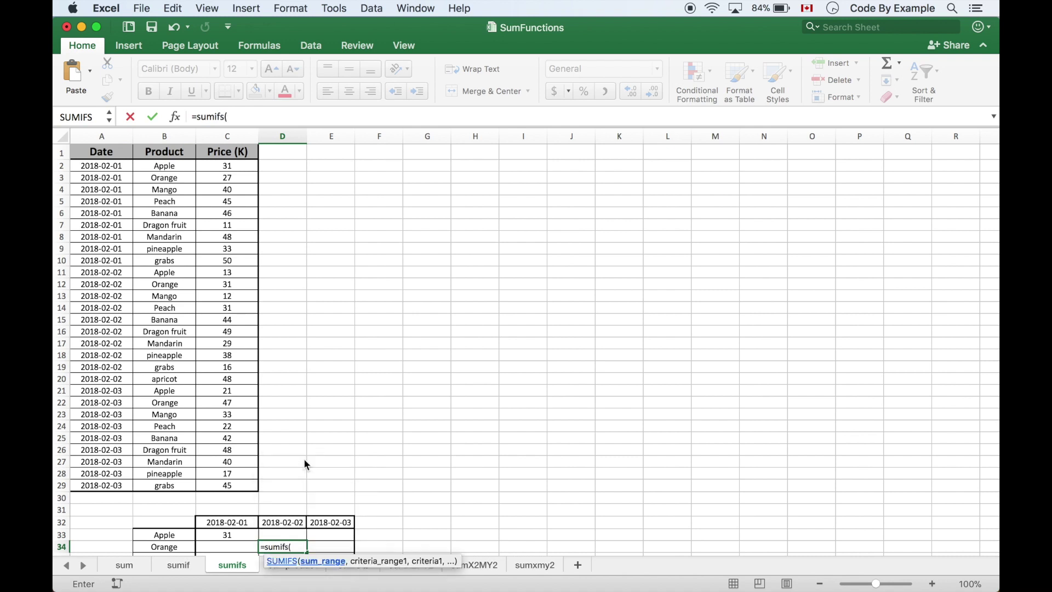
left_click_drag(233, 166, 226, 486)
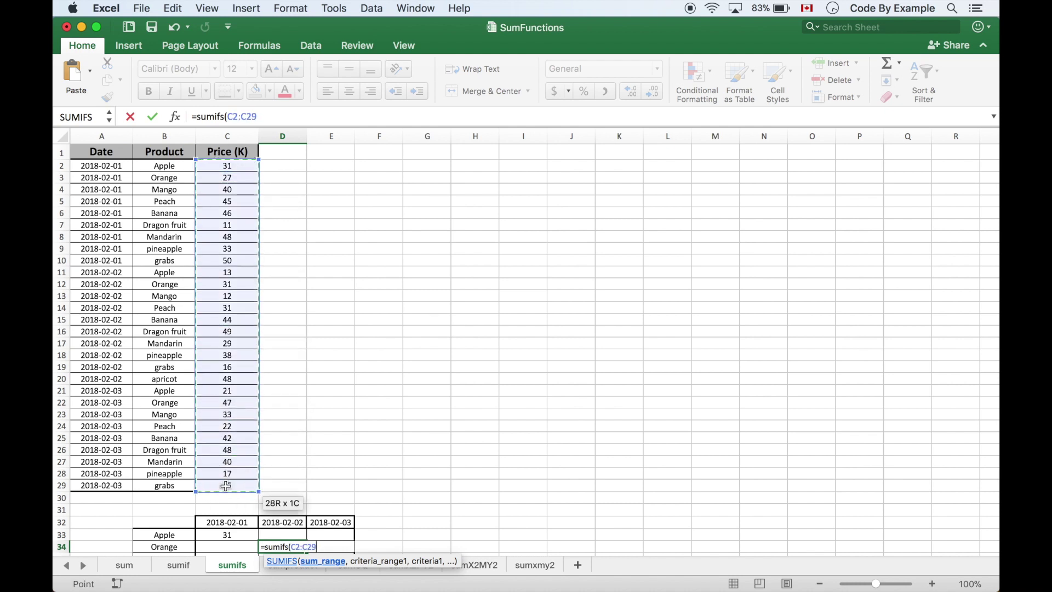
type(",")
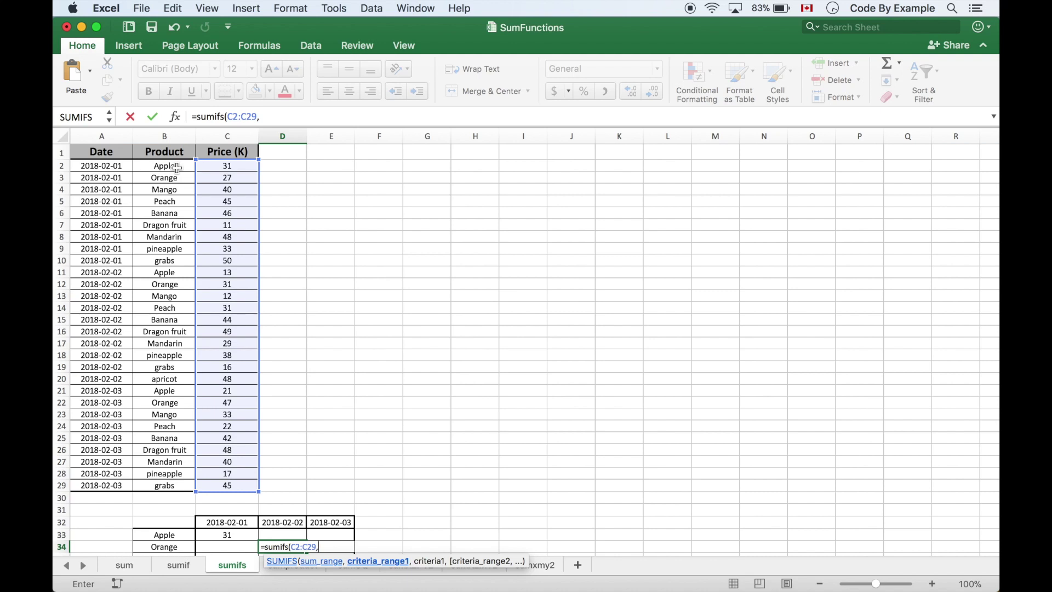
Step: Add the product range B2:B29 with the criterion "=Orange" to the SUMIFS formula in D34
left_click_drag(177, 167, 164, 485)
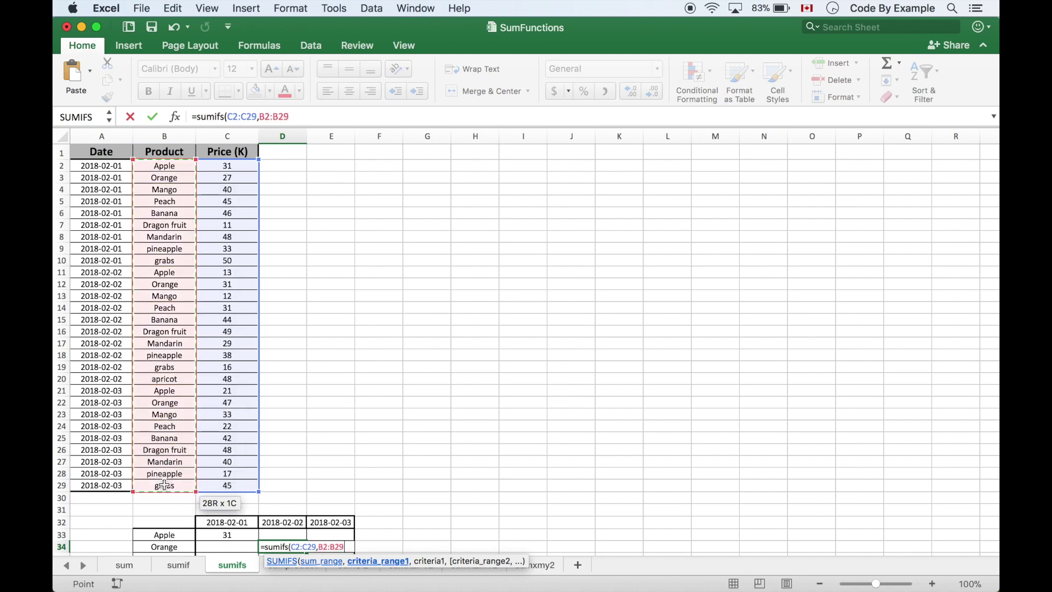
type(",")
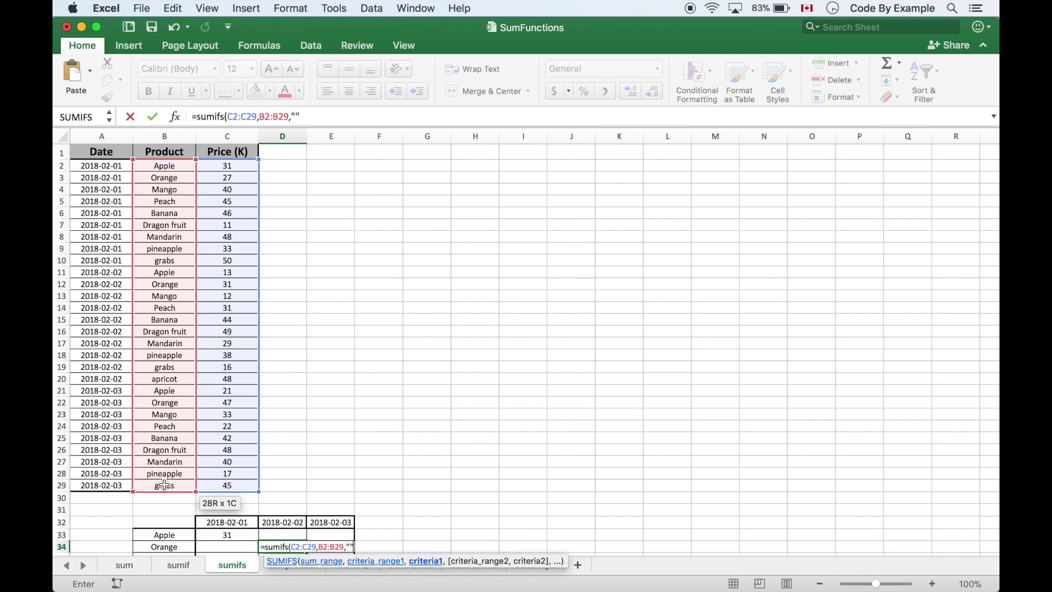
key("Left")
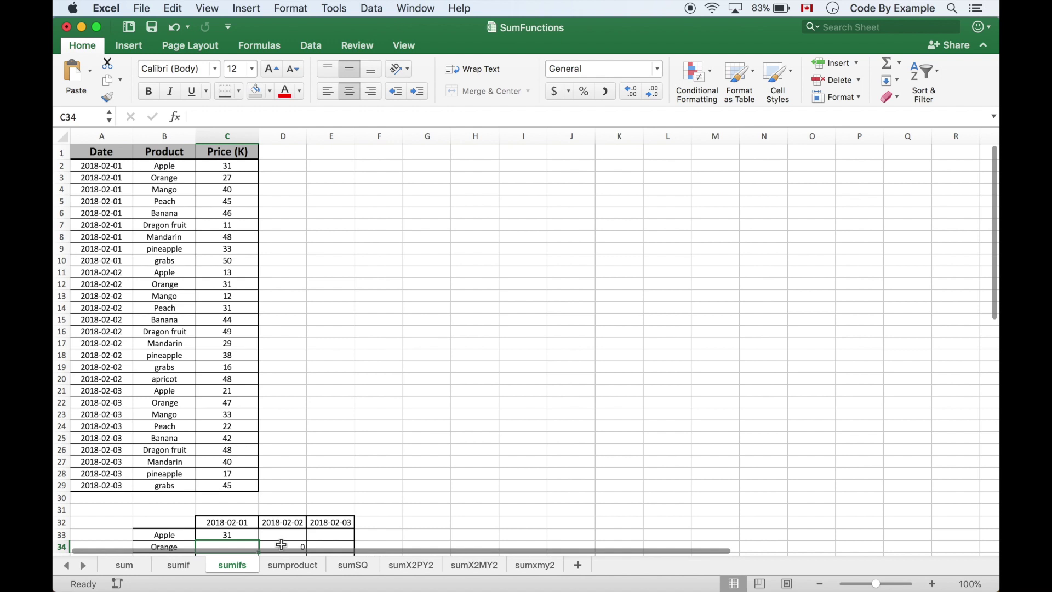
left_click(282, 546)
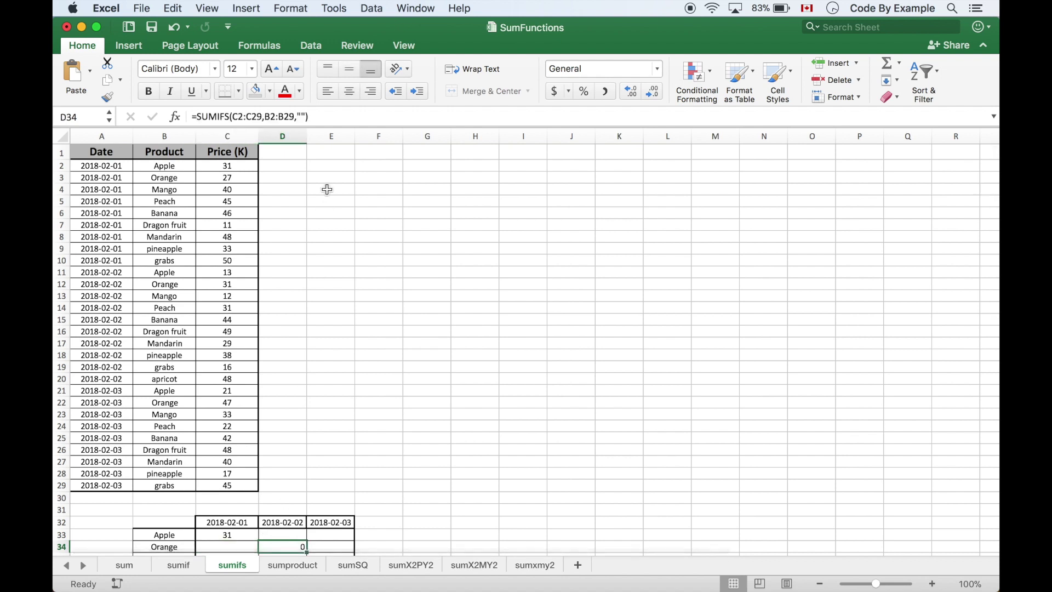
left_click(301, 117)
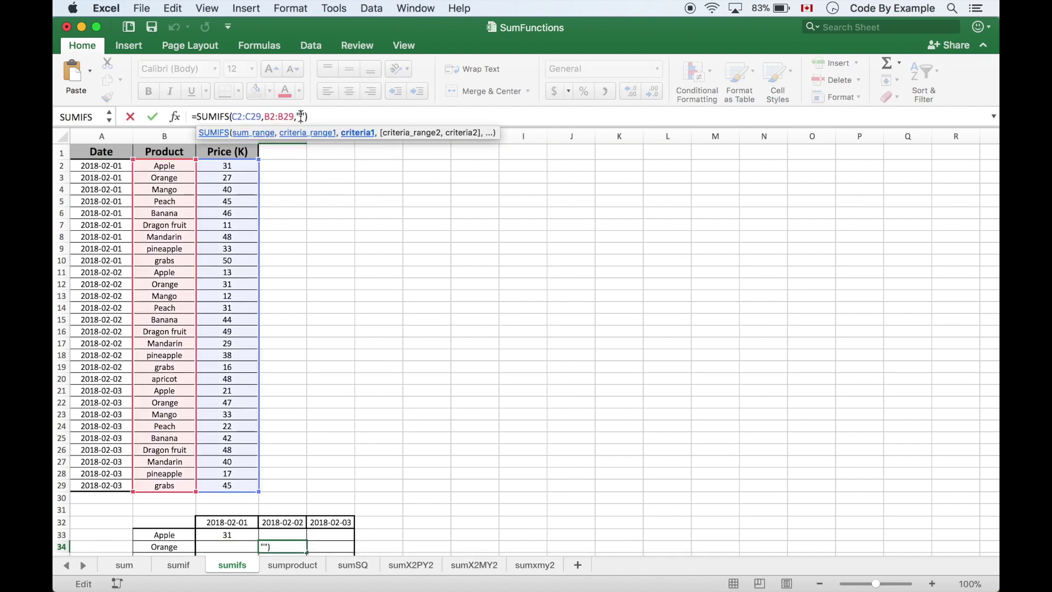
type("=Orange")
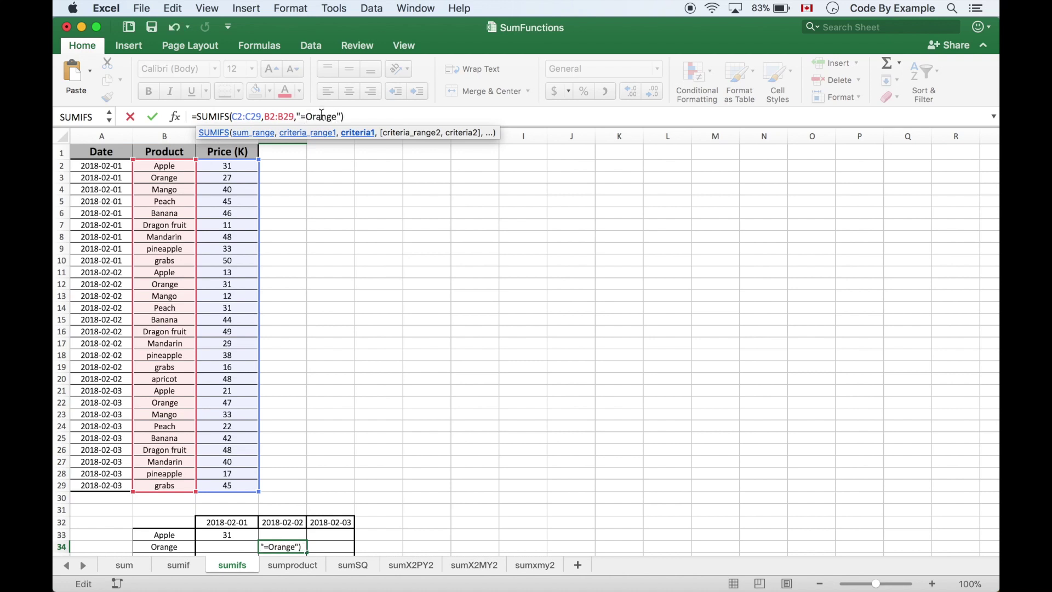
Step: Add the date range A2:A29 with the criterion "2018-02-02" to the SUMIFS formula in D34 and commit it
left_click(342, 116)
type(",")
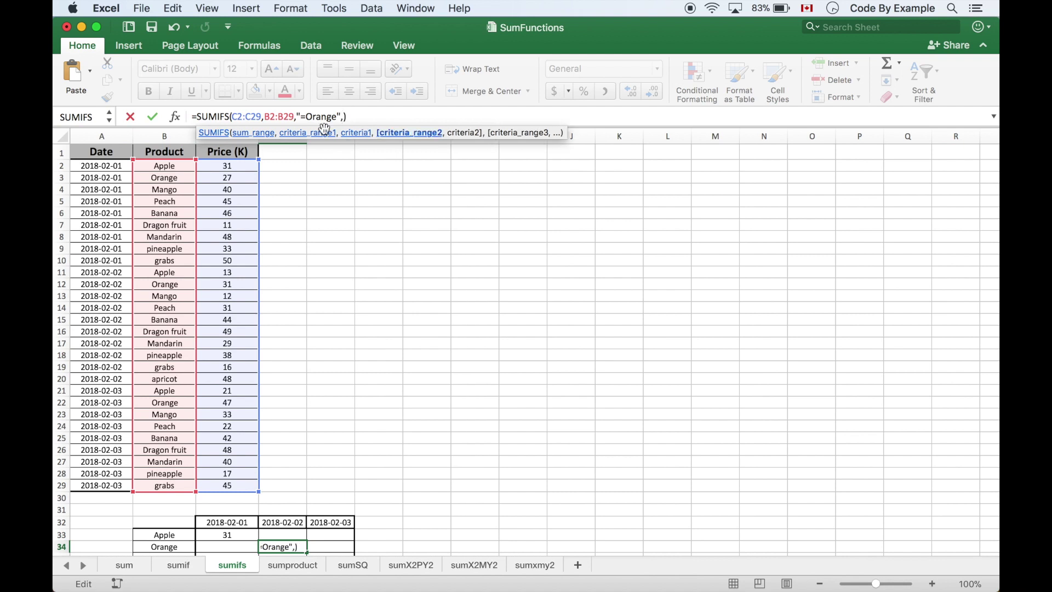
left_click_drag(107, 166, 102, 485)
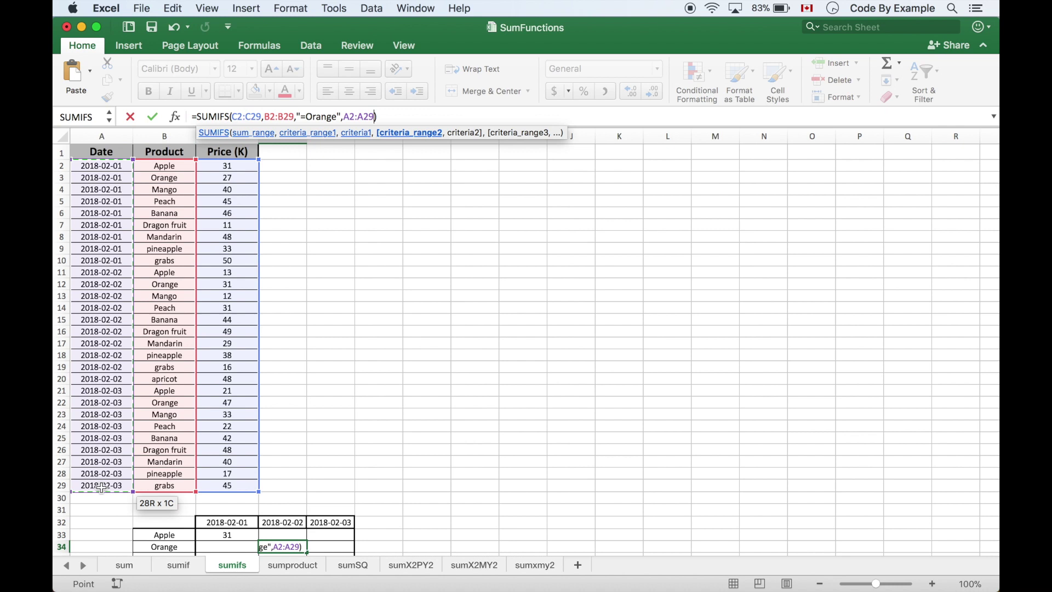
type(",\"\"")
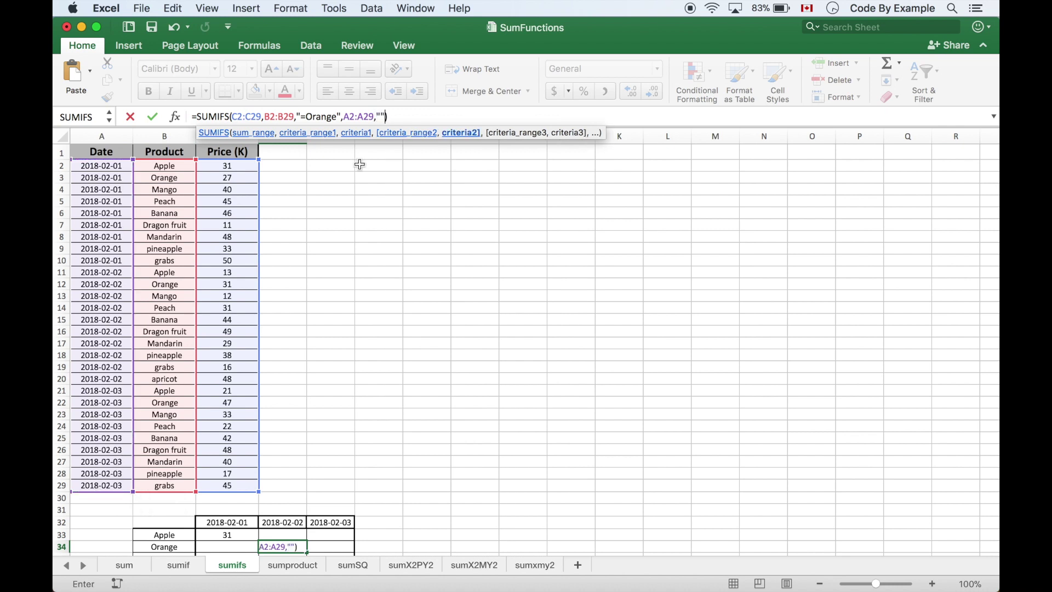
left_click(383, 117)
type("2018-020")
key("BackSpace")
type("-02")
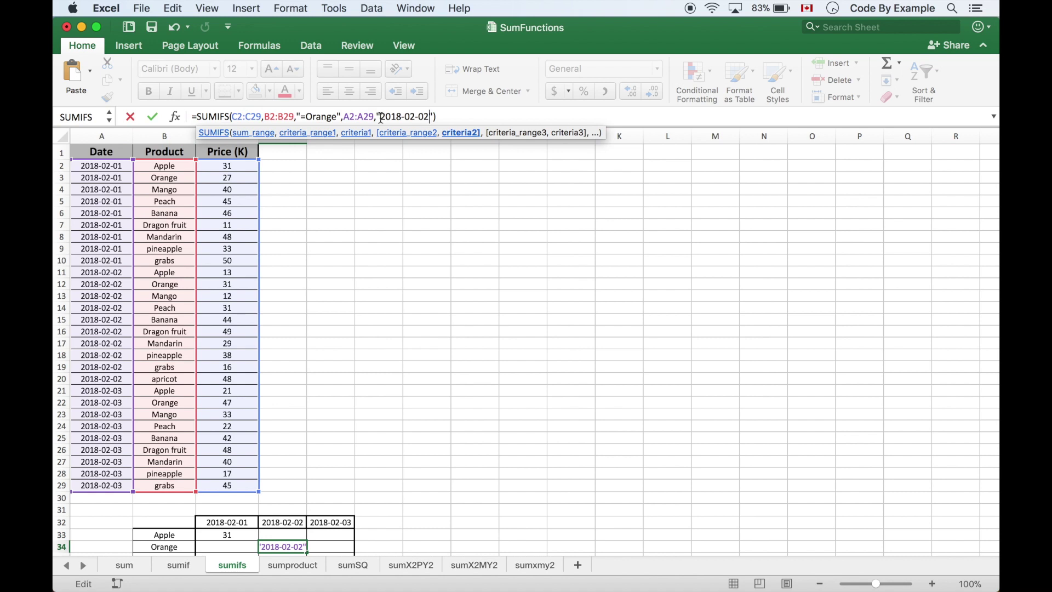
key("Return")
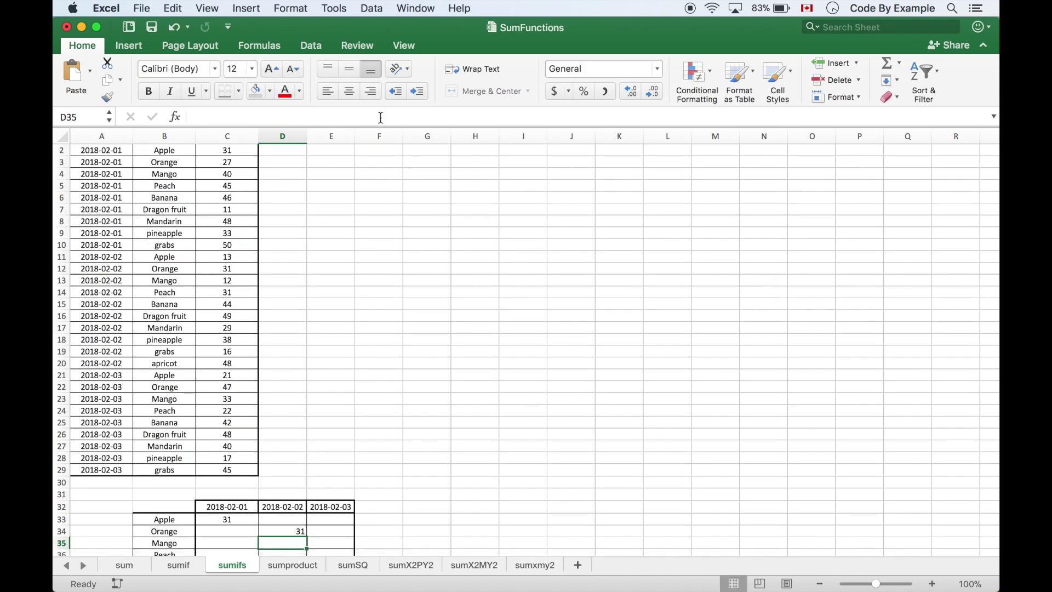
Step: Compare the SUMIFS summary table with the date, product and price rows above it
scroll(308, 376, "down", 6)
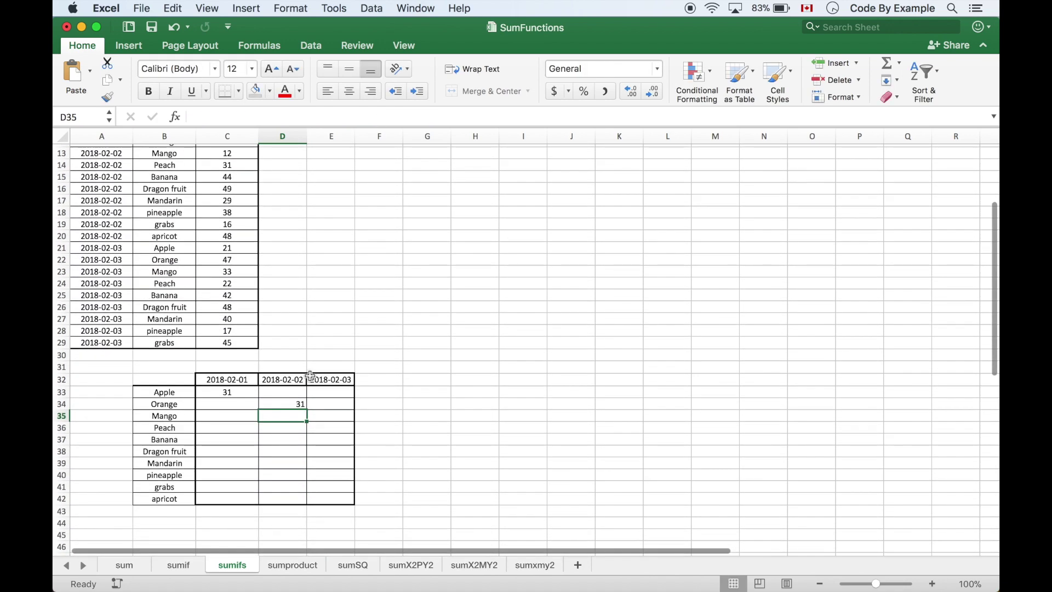
scroll(308, 374, "up", 7)
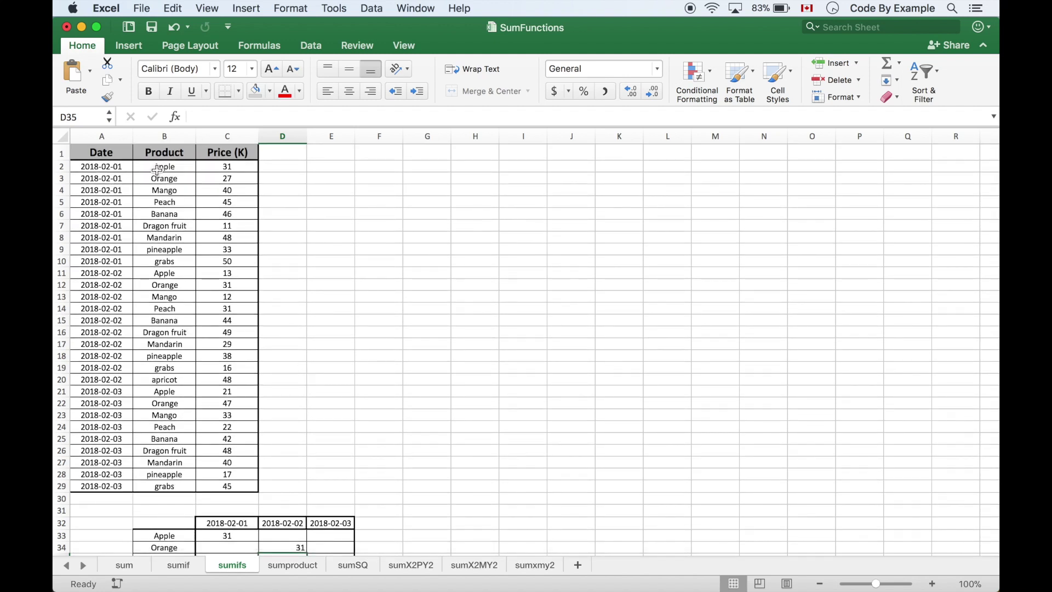
left_click(218, 136)
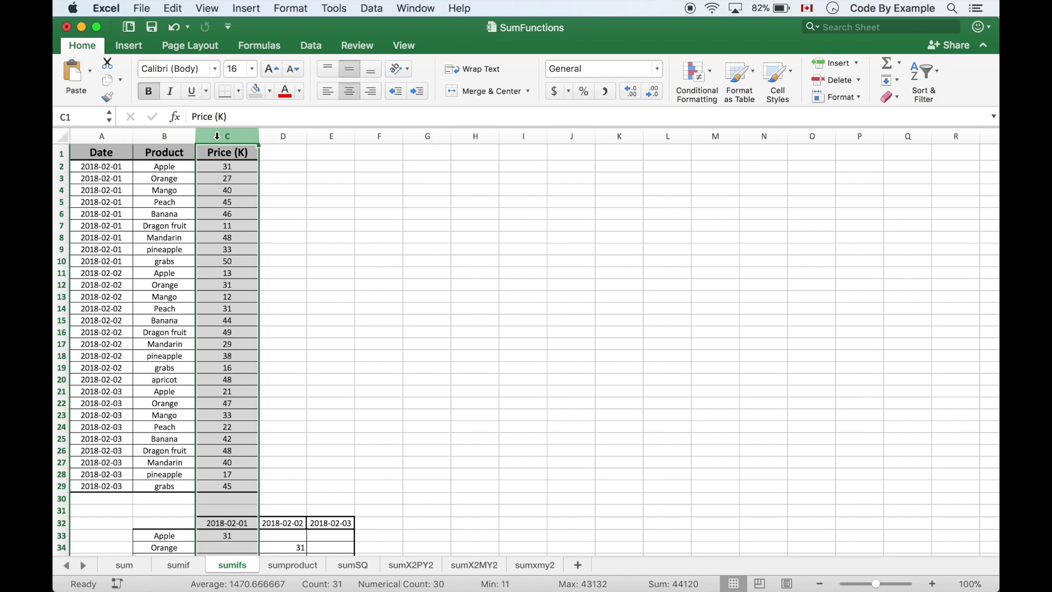
left_click(283, 136)
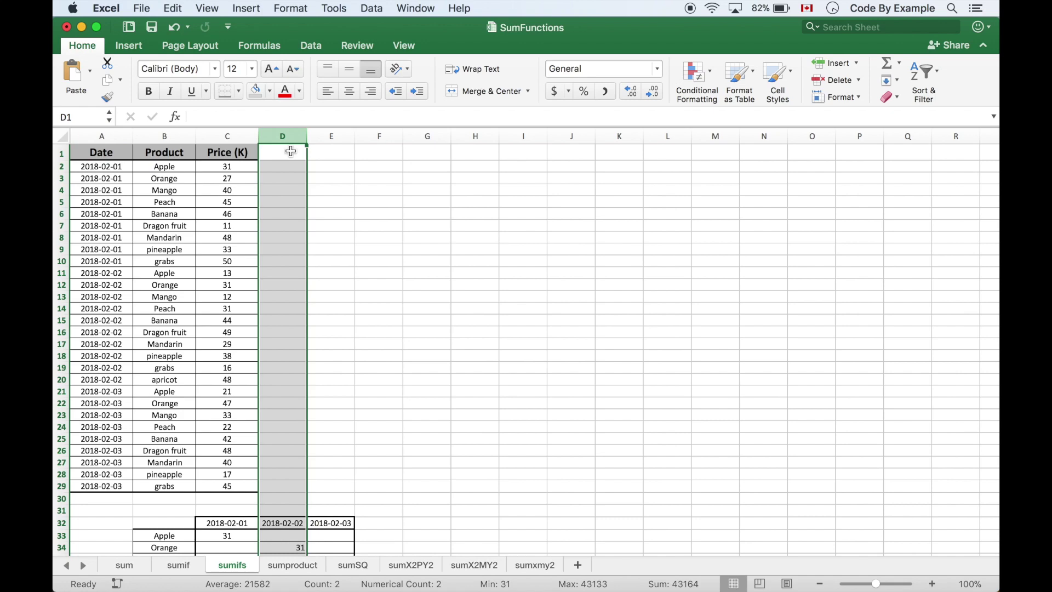
scroll(384, 340, "down", 5)
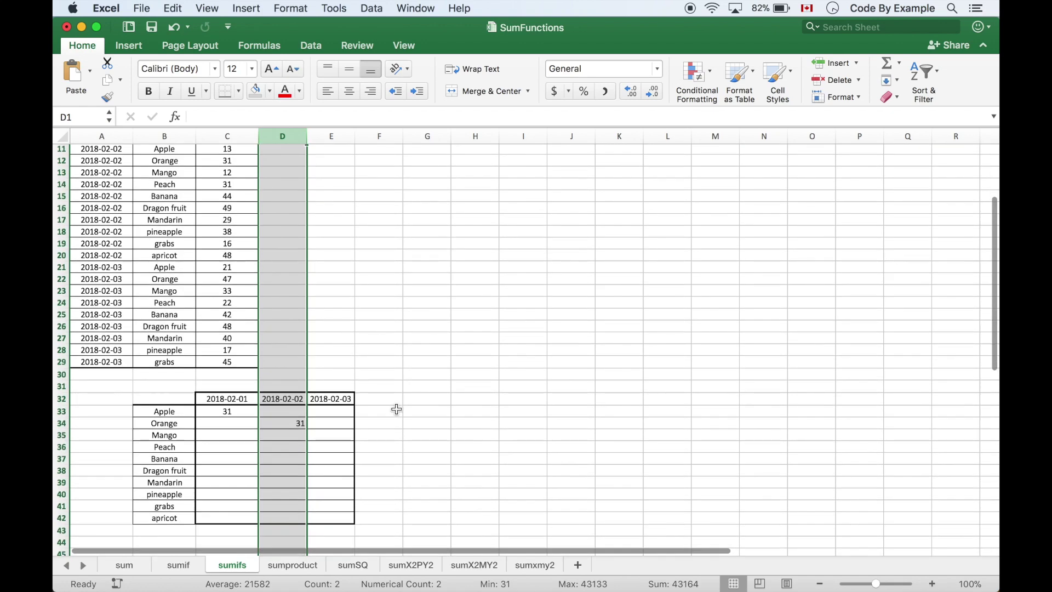
left_click(392, 411)
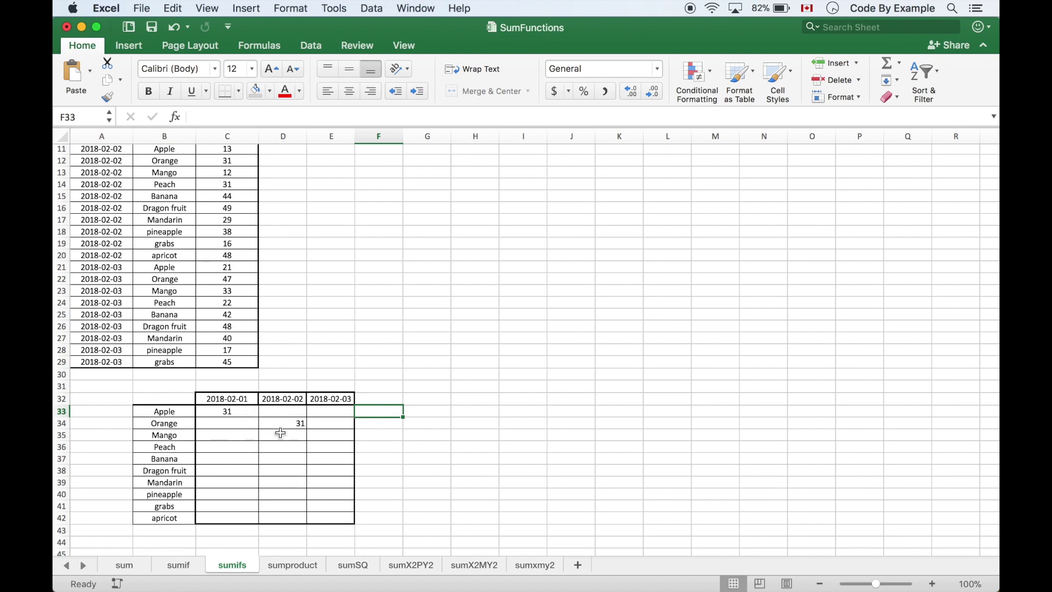
scroll(283, 422, "up", 5)
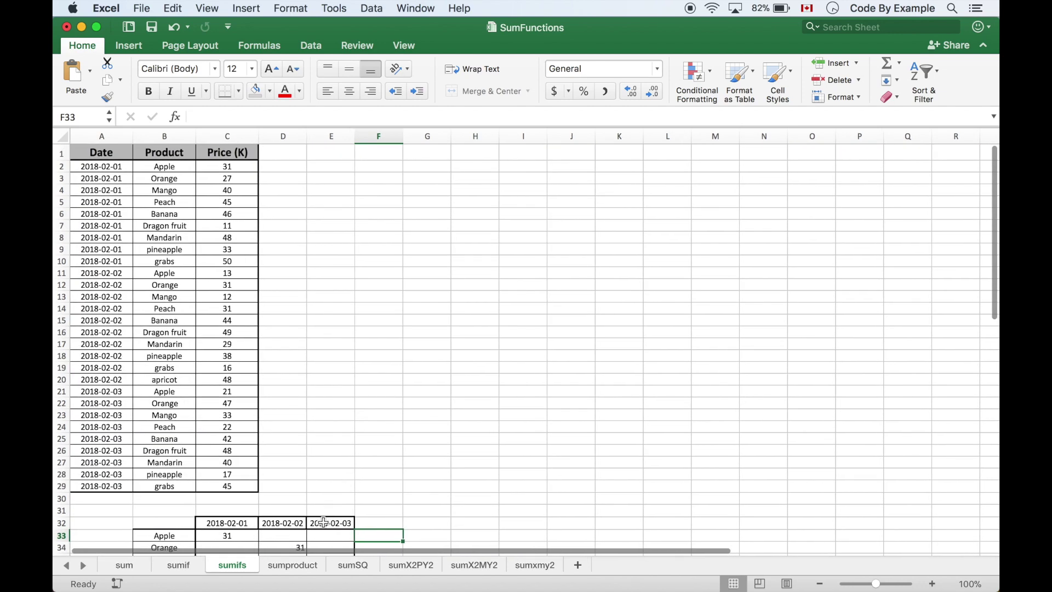
Step: On the sumproduct sheet, begin a SUMPRODUCT formula in B17 and clear the stray cell reference from its first argument
left_click(310, 569)
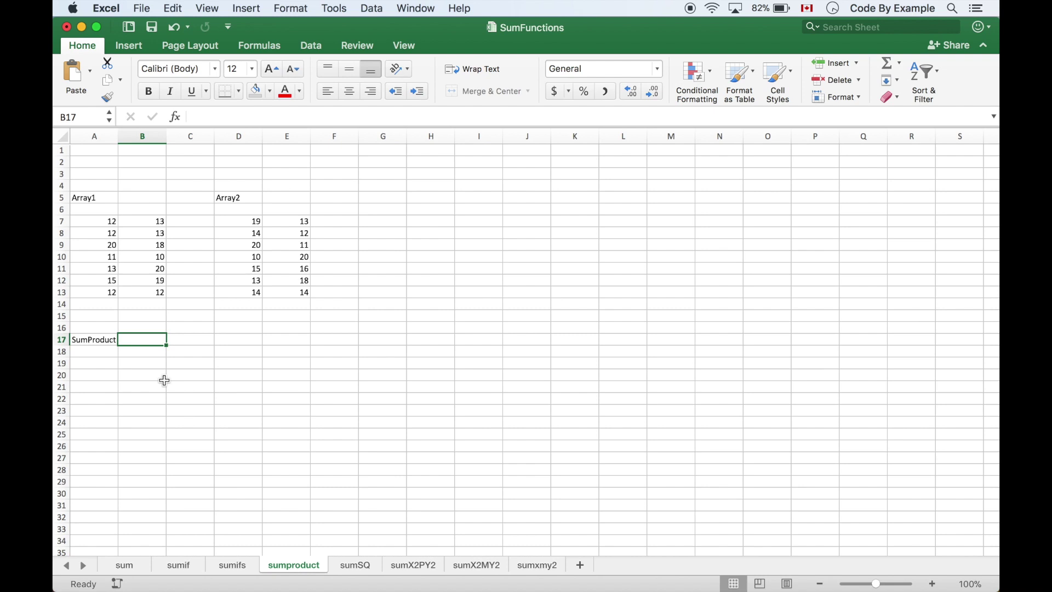
type("=")
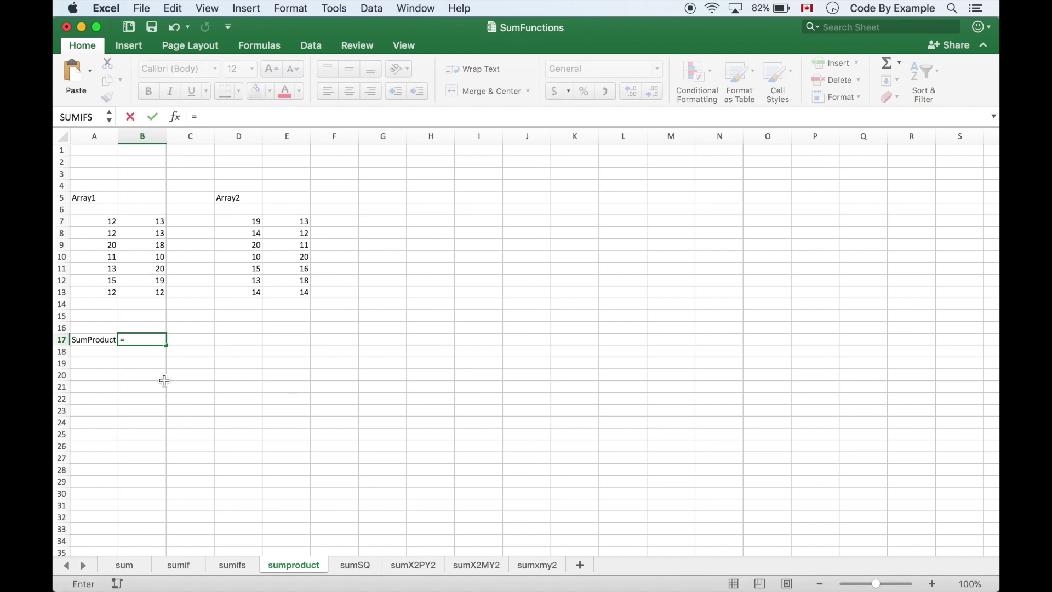
type("sumpr")
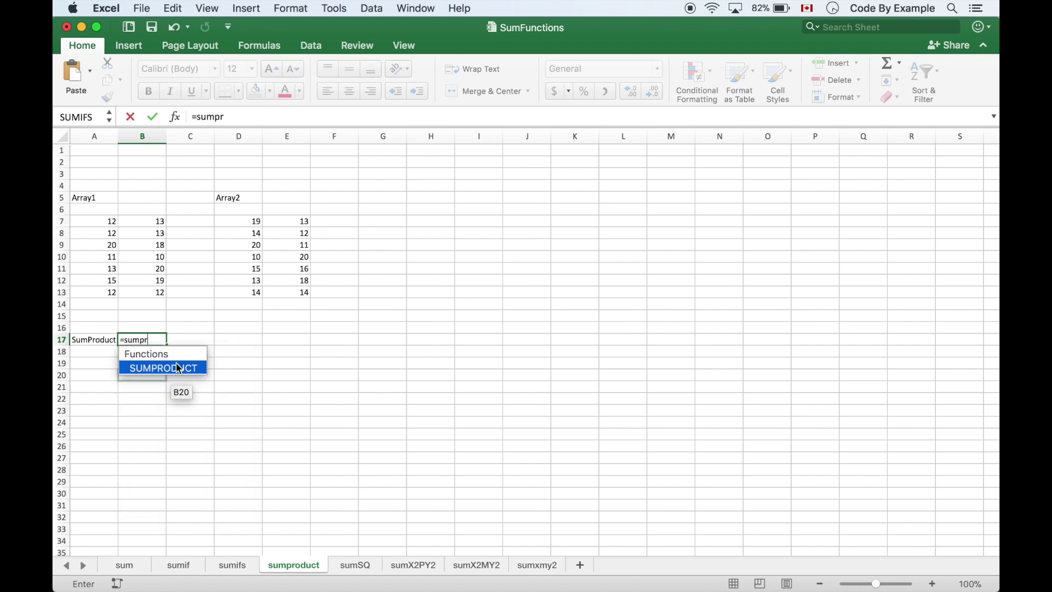
double_click(175, 368)
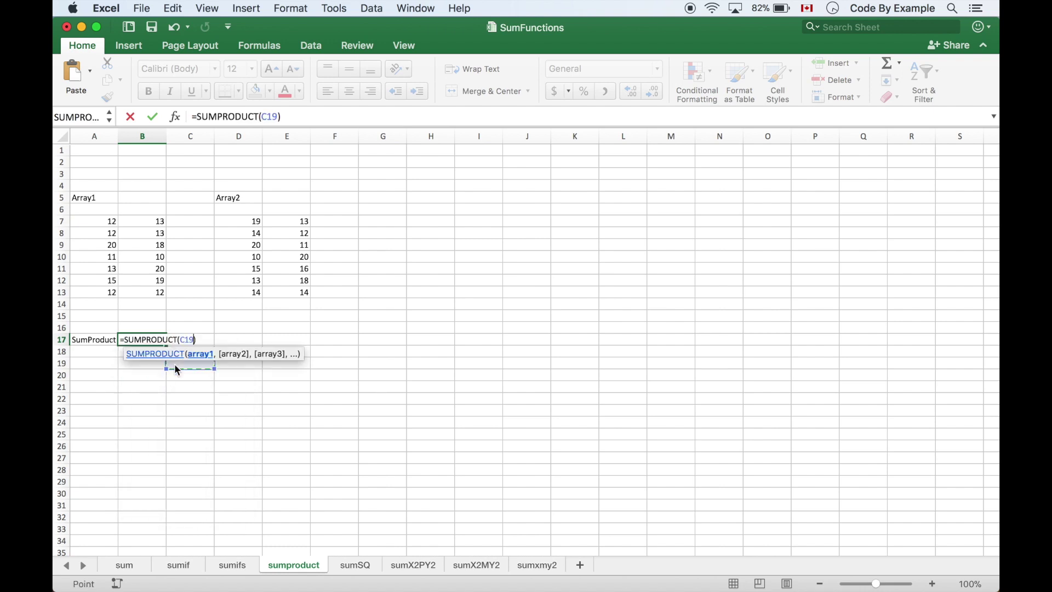
key("BackSpace")
key("BackSpace")
key("BackSpace")
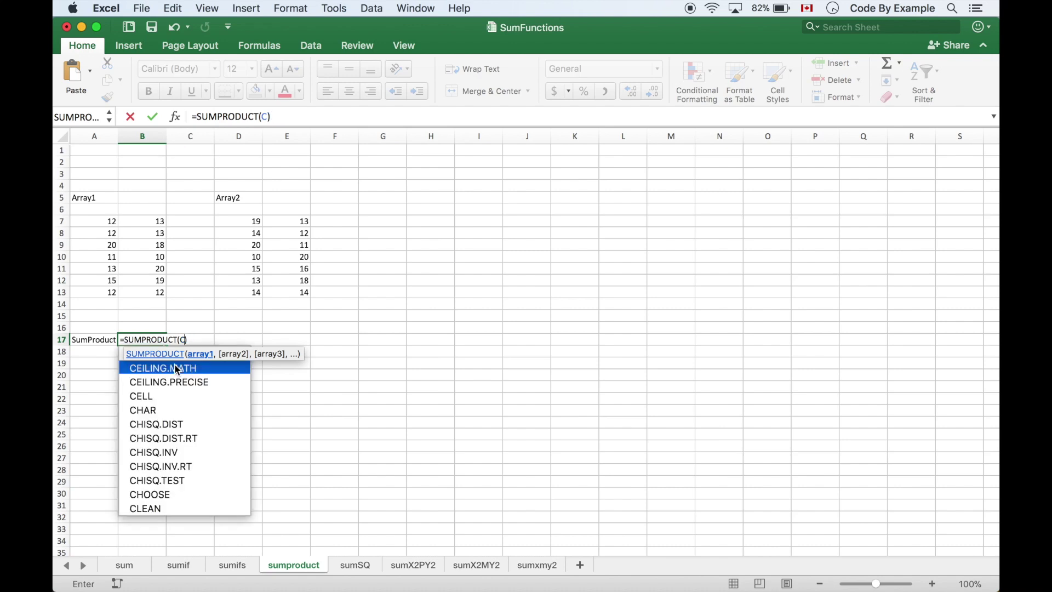
Step: Supply A7:B13 and D7:E13 as the two SUMPRODUCT arrays and commit the formula in B17
left_click_drag(102, 222, 142, 291)
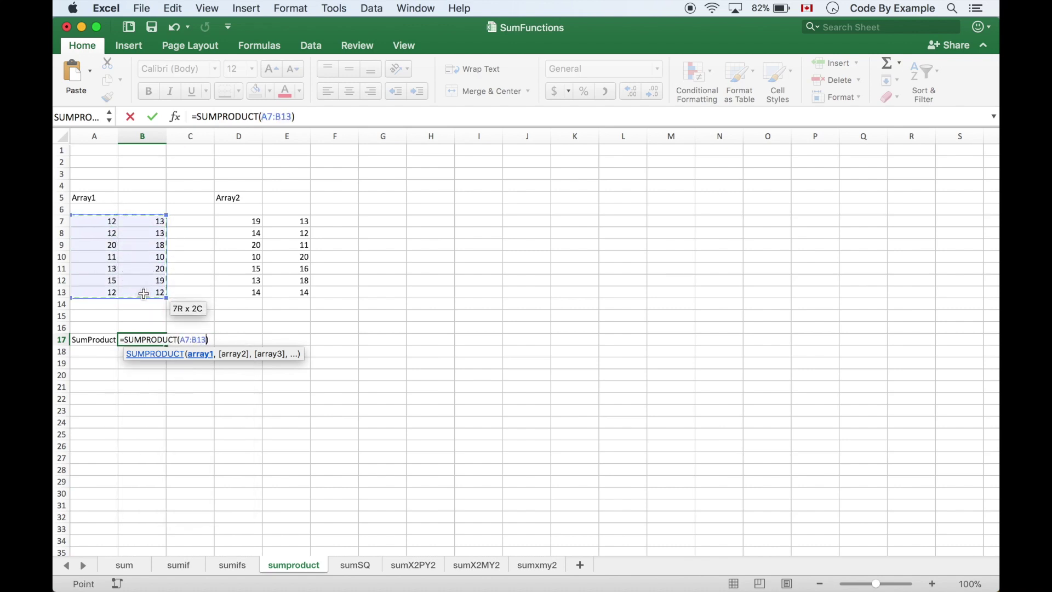
type(",")
left_click_drag(232, 222, 305, 292)
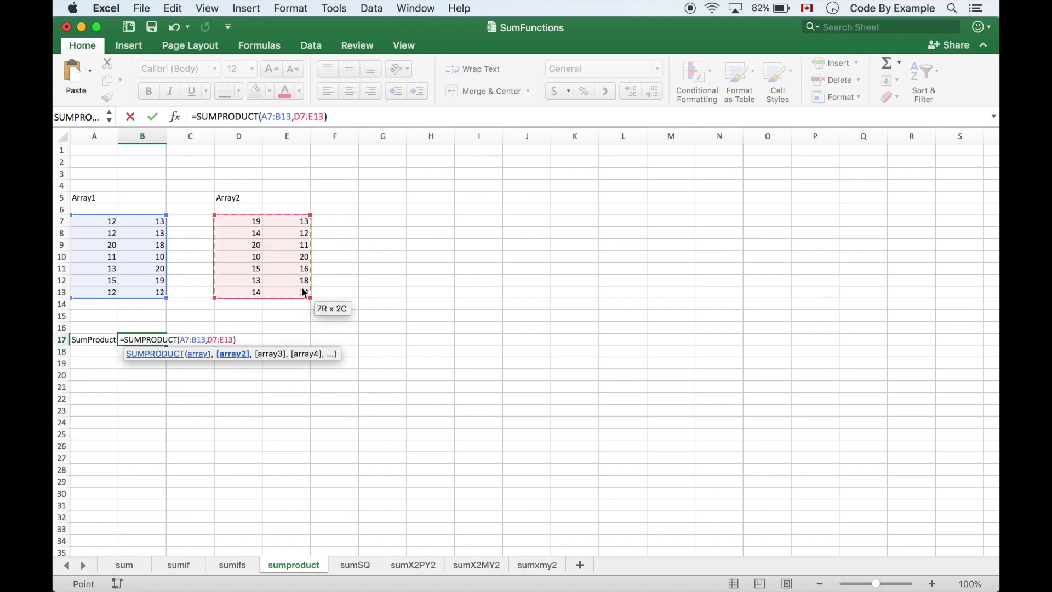
key("Return")
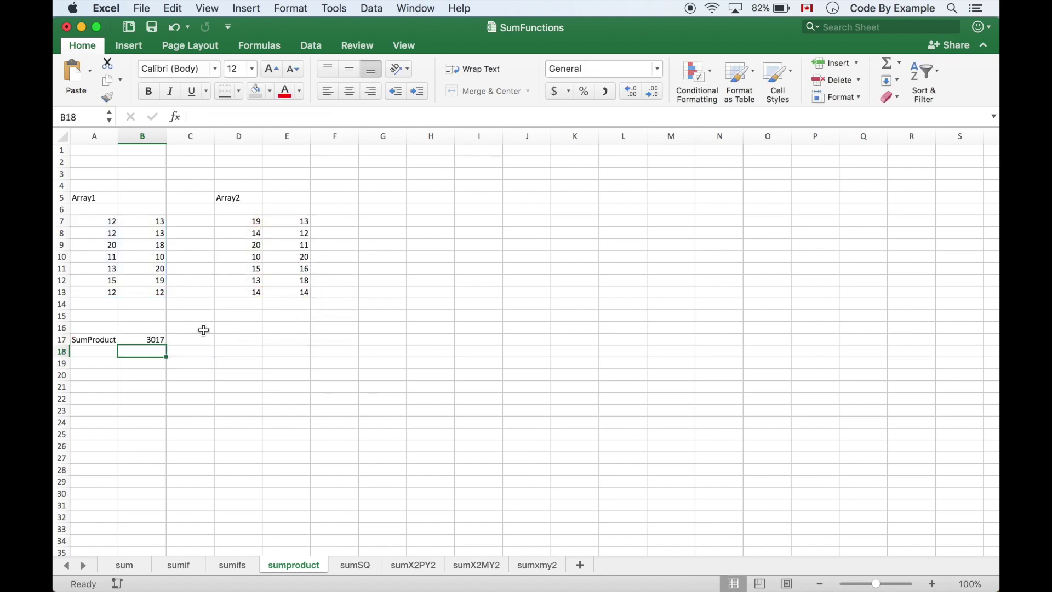
Step: Enter =A7*D7 in H7 and fill it through H7:I13 to multiply the two arrays cell by cell
left_click(152, 341)
left_click(408, 217)
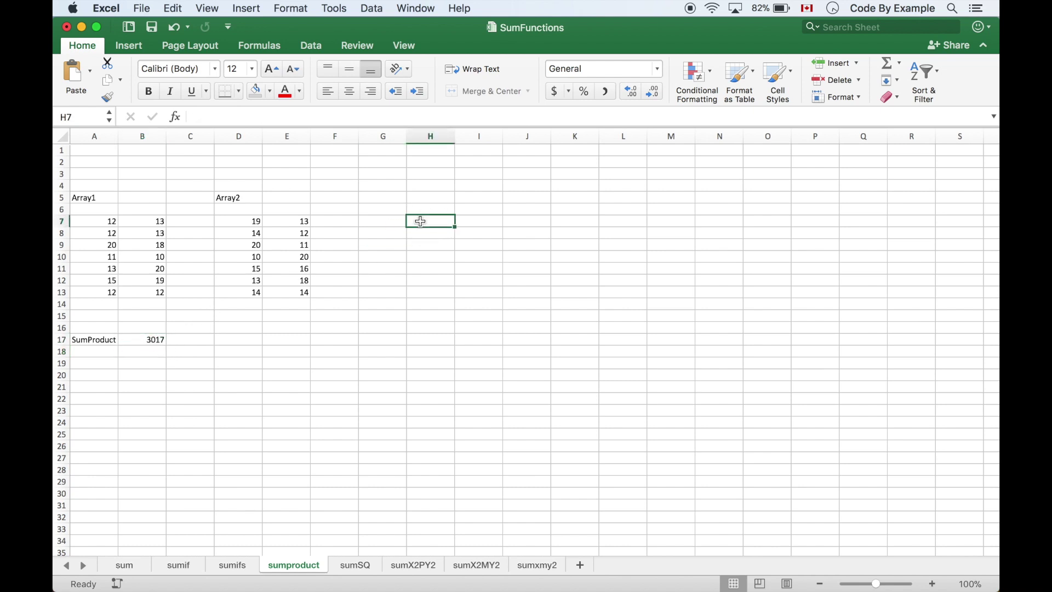
type("=")
left_click(104, 222)
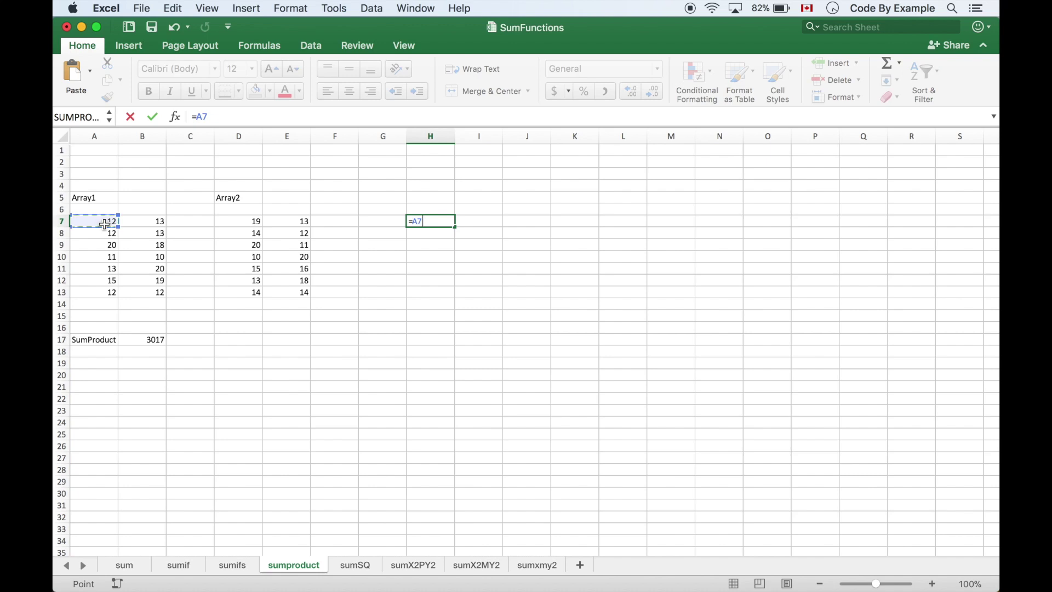
type("*")
left_click(234, 222)
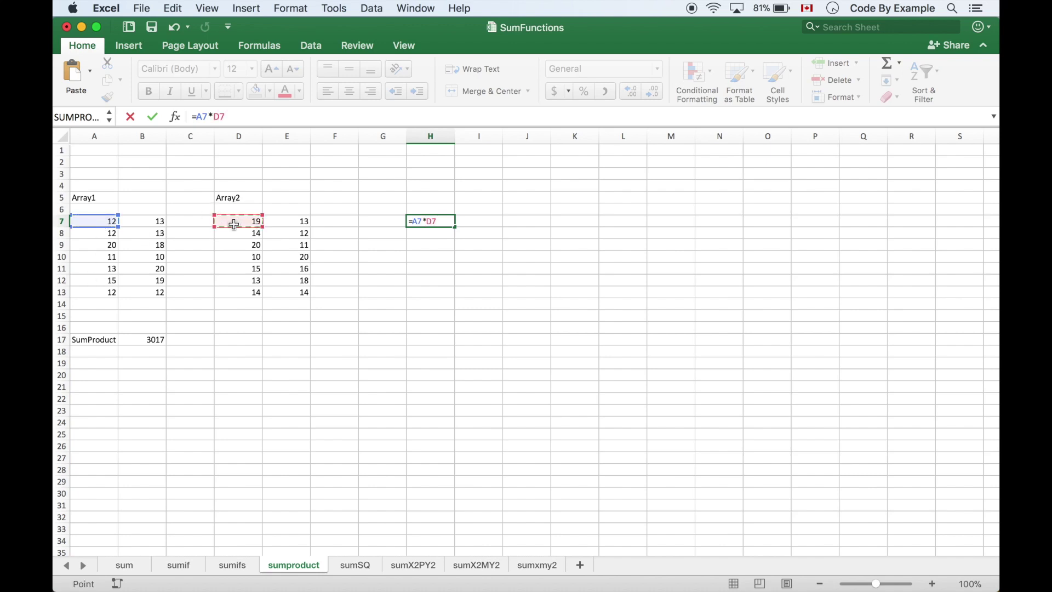
key("Return")
left_click(439, 220)
left_click_drag(455, 228, 499, 299)
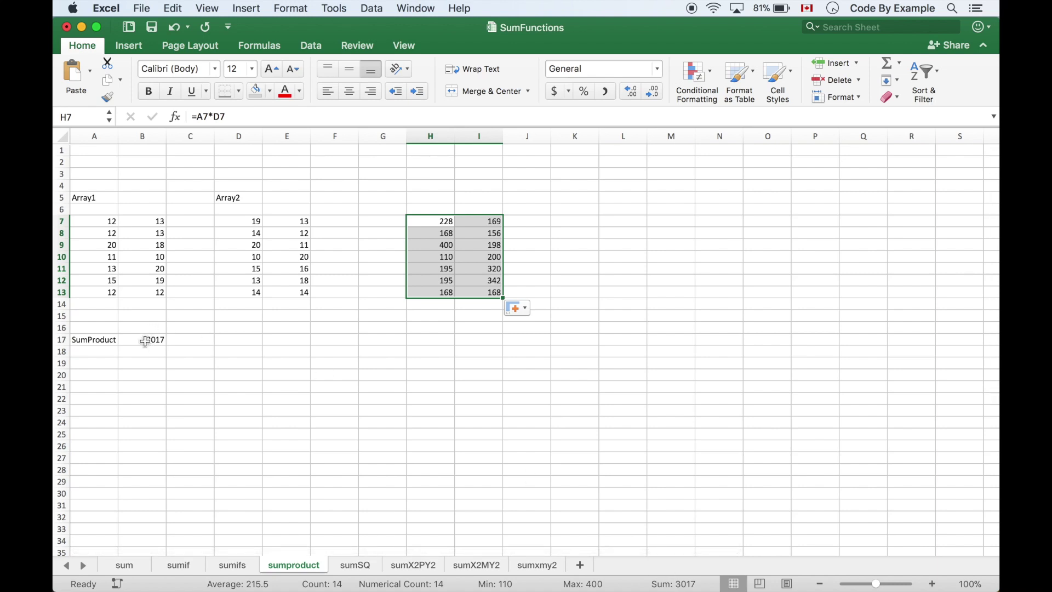
Step: Label the block of products with the heading Array1*Array2 in H5
left_click(392, 198)
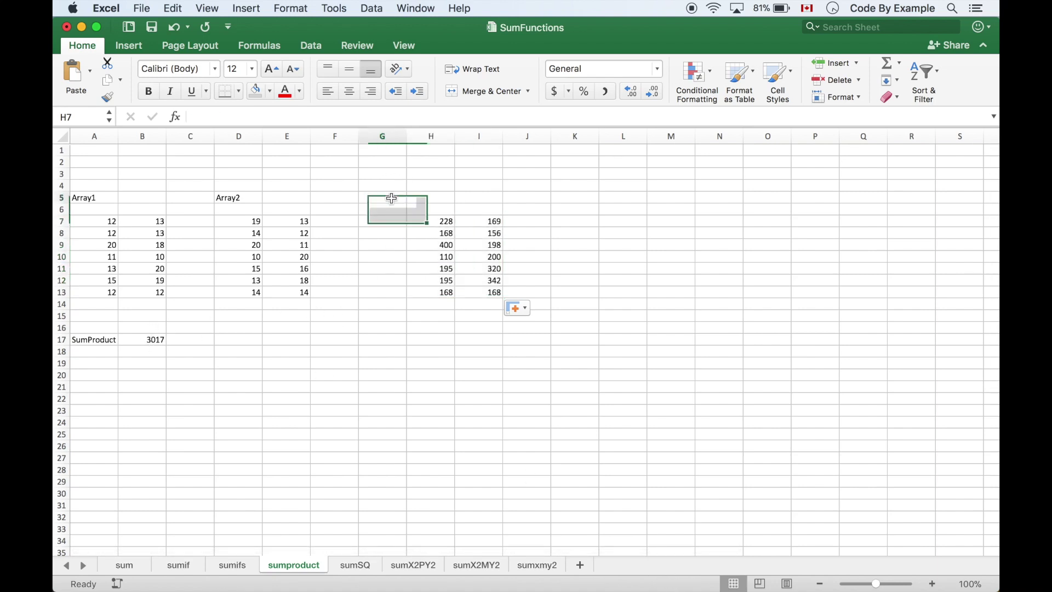
left_click(429, 198)
type("Array1*A")
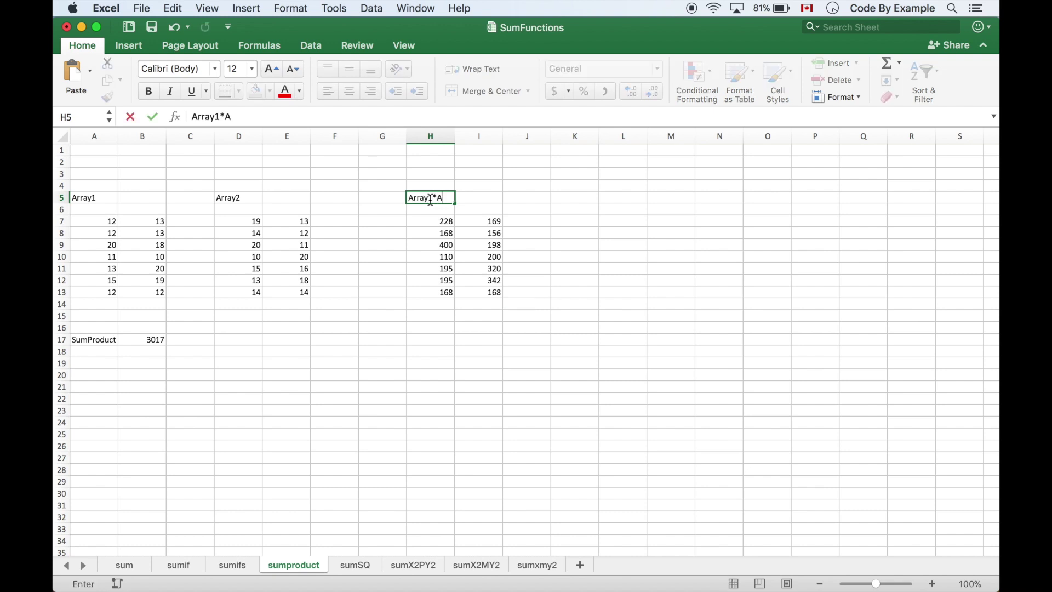
type("rray2")
key("Return")
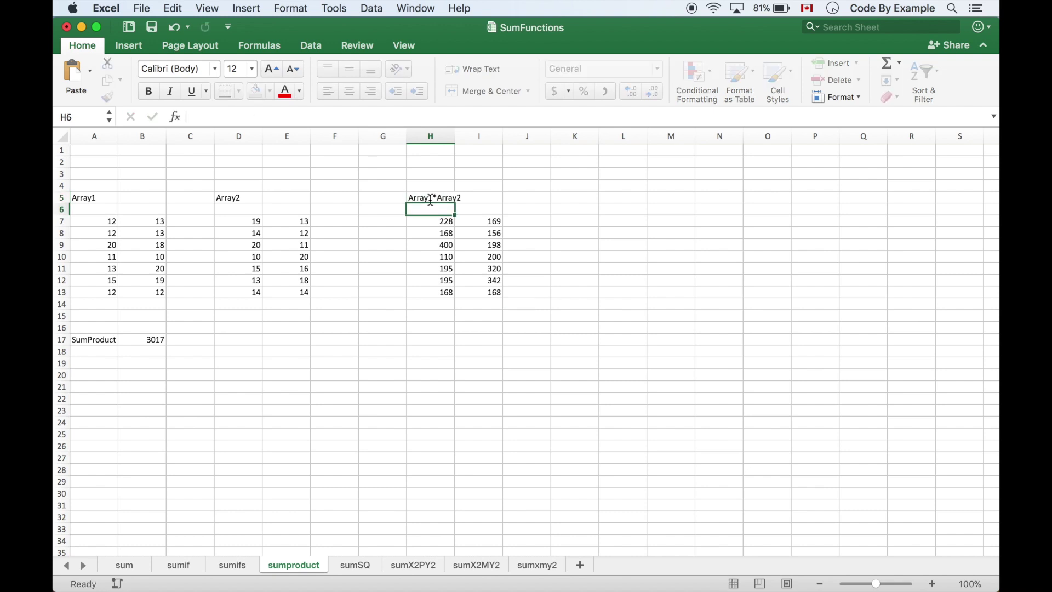
Step: On the sumSQ sheet, enter =sumsq(B8:B14) in B17 to sum the squares of the X values
left_click(362, 566)
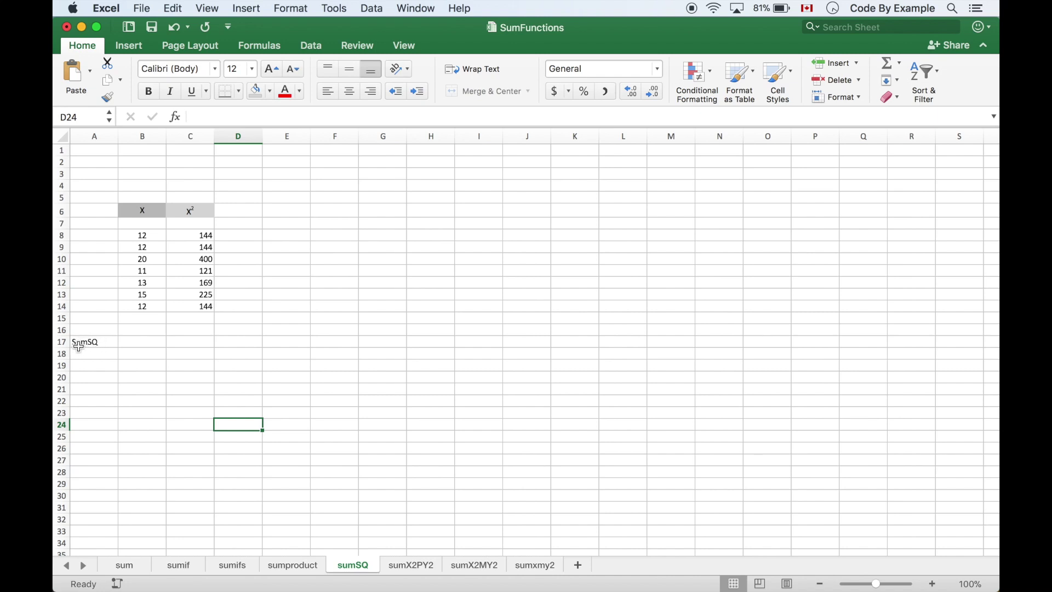
left_click(141, 344)
left_click(140, 342)
type("=sum")
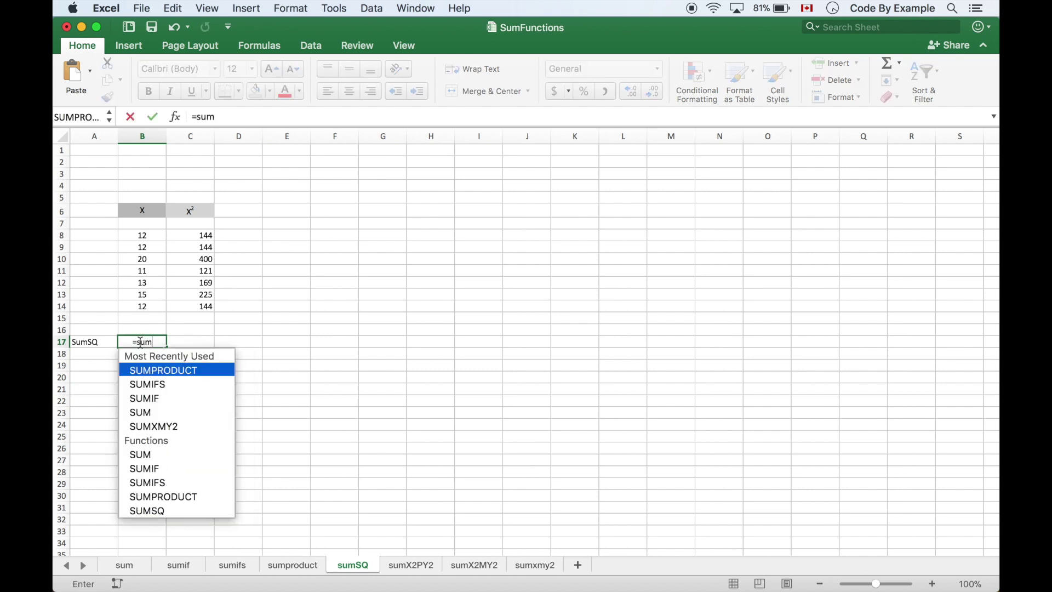
type("sq(")
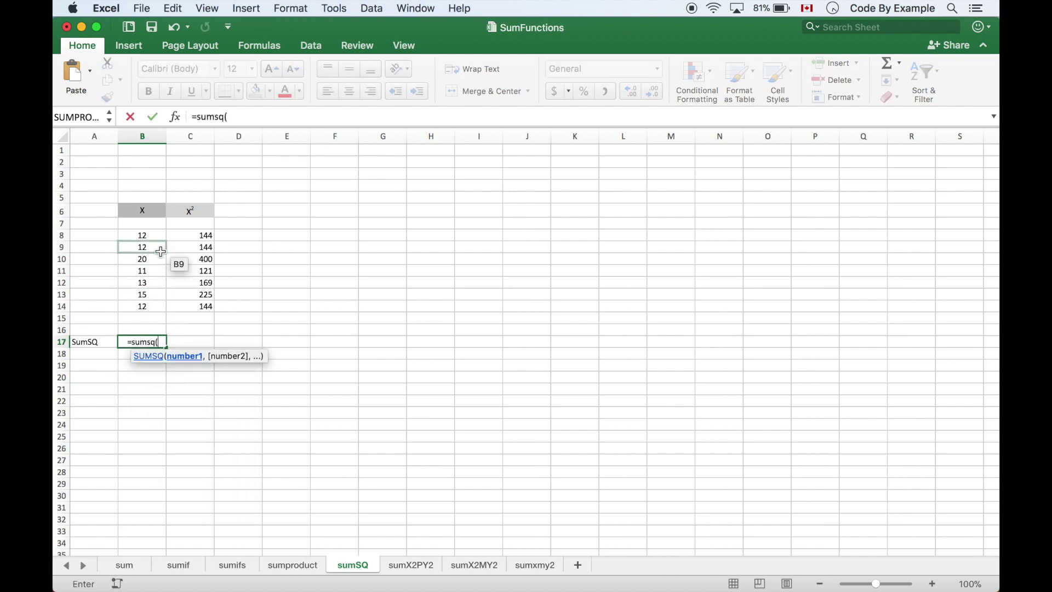
left_click(143, 236)
left_click_drag(151, 272, 149, 305)
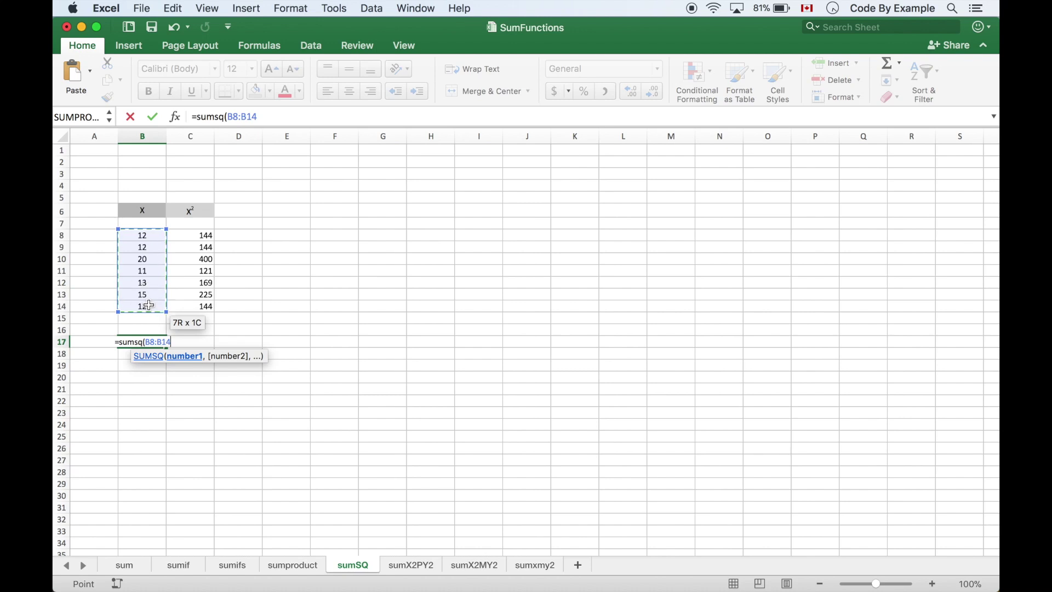
type(")")
key("Return")
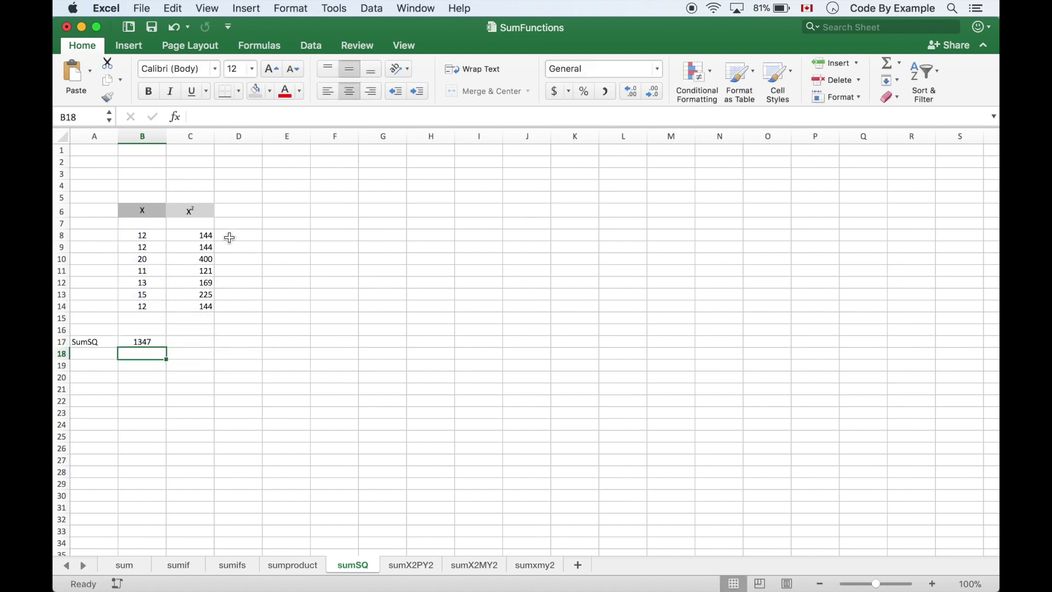
Step: Enter a SUM formula over C8:C14 in C17 to total the X² column as a check on SUMSQ
left_click(200, 342)
type("=")
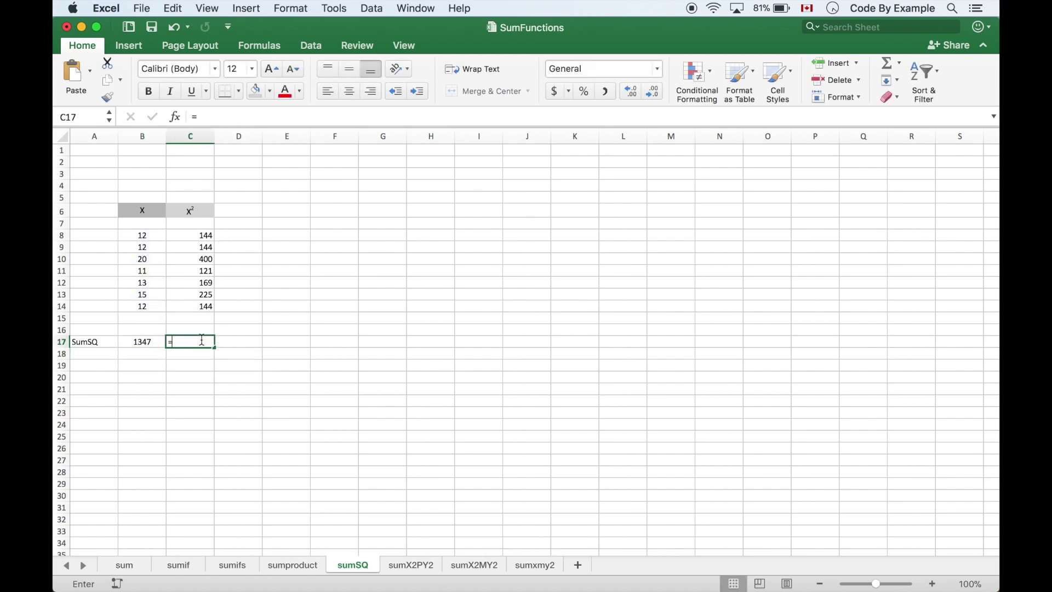
key("Escape")
type("=sum(")
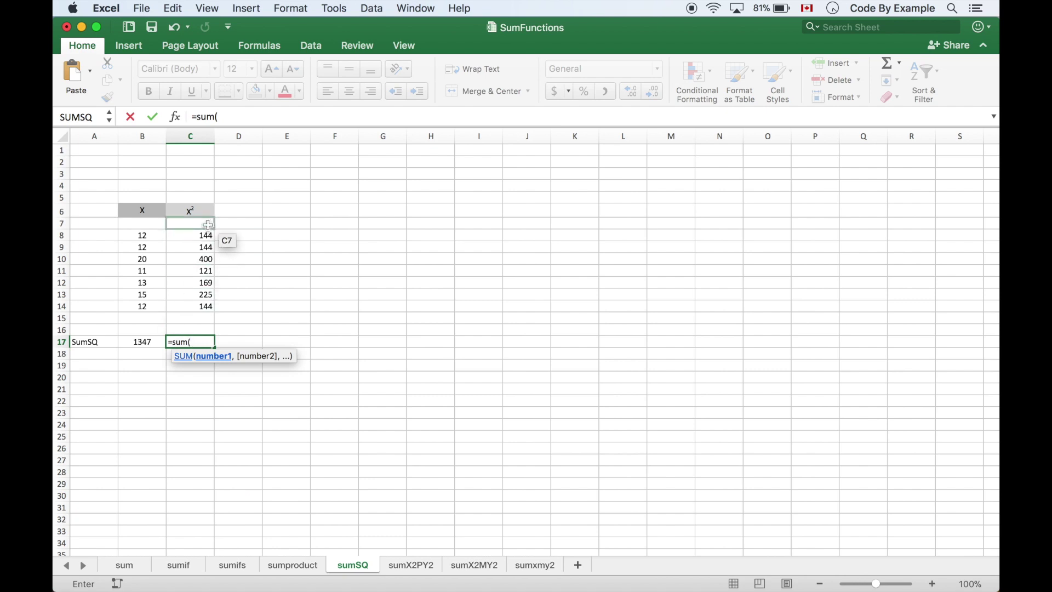
left_click_drag(200, 235, 196, 308)
key("Return")
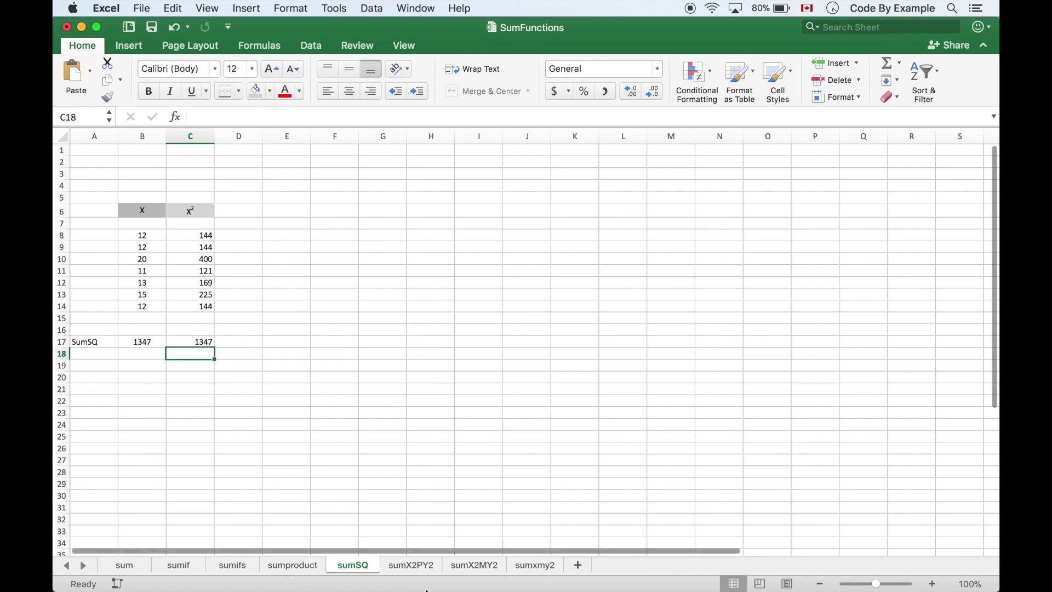
Step: On the sumX2PY2 sheet, enter =SUMX2PY2(B9:B15,C9:C15) in B19 and check it against the sum of the squares in D9:E15
left_click(420, 568)
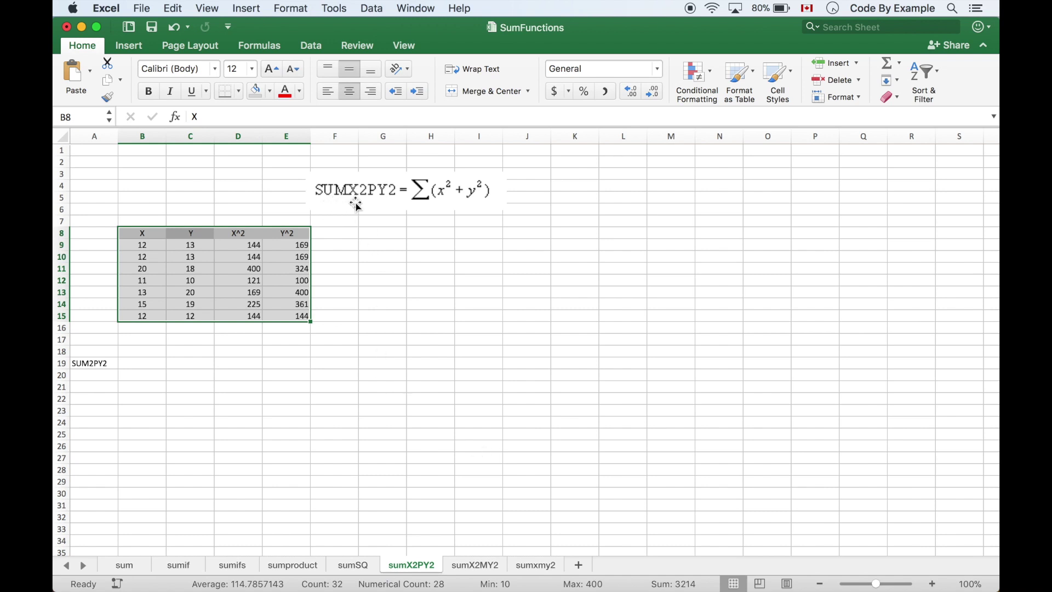
left_click(202, 375)
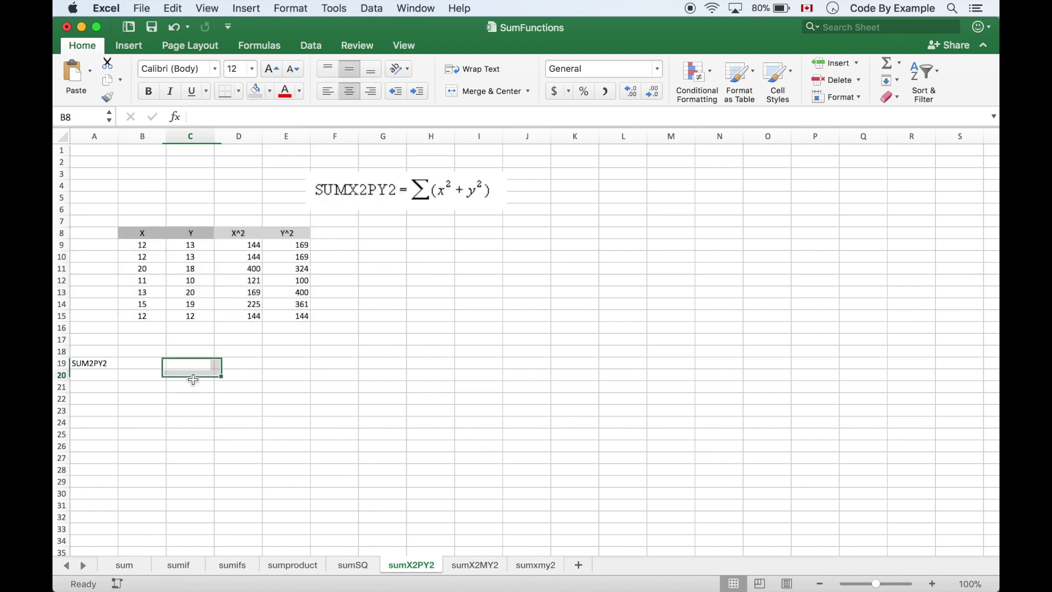
left_click(150, 364)
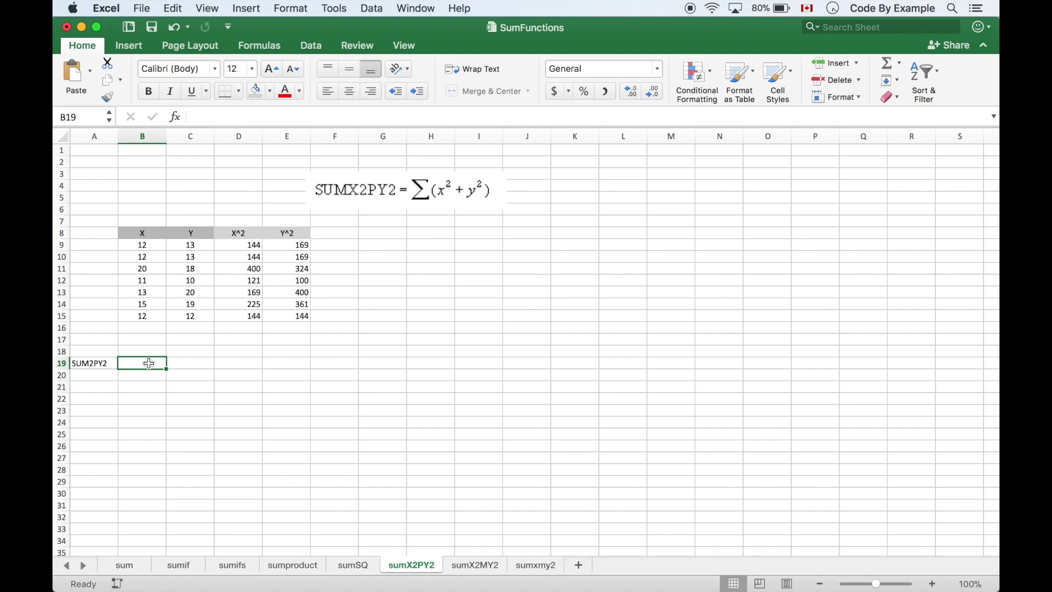
type("=sum")
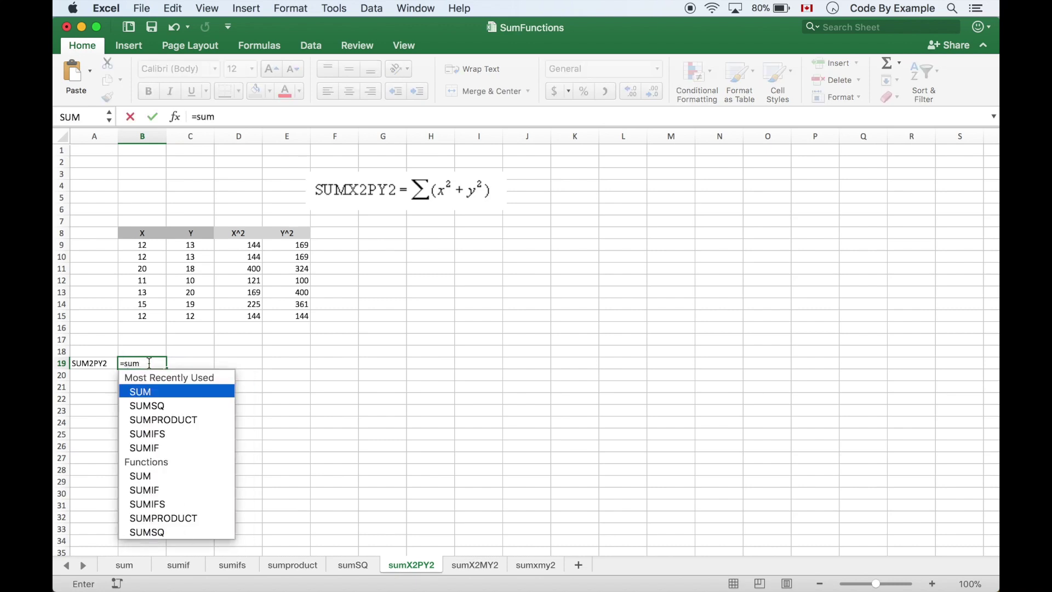
type("x2")
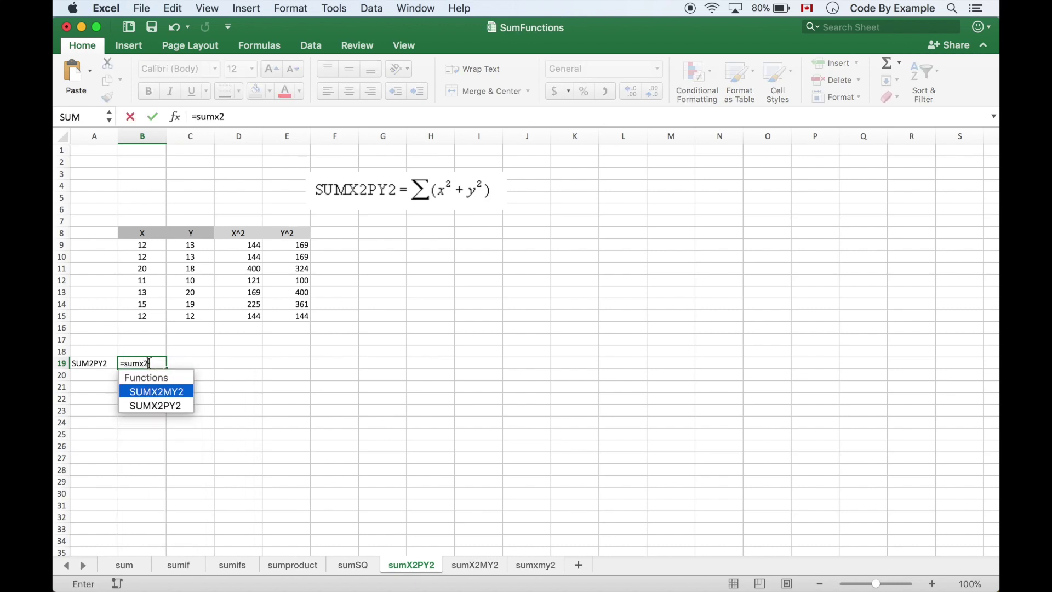
double_click(164, 410)
key("BackSpace")
key("BackSpace")
key("BackSpace")
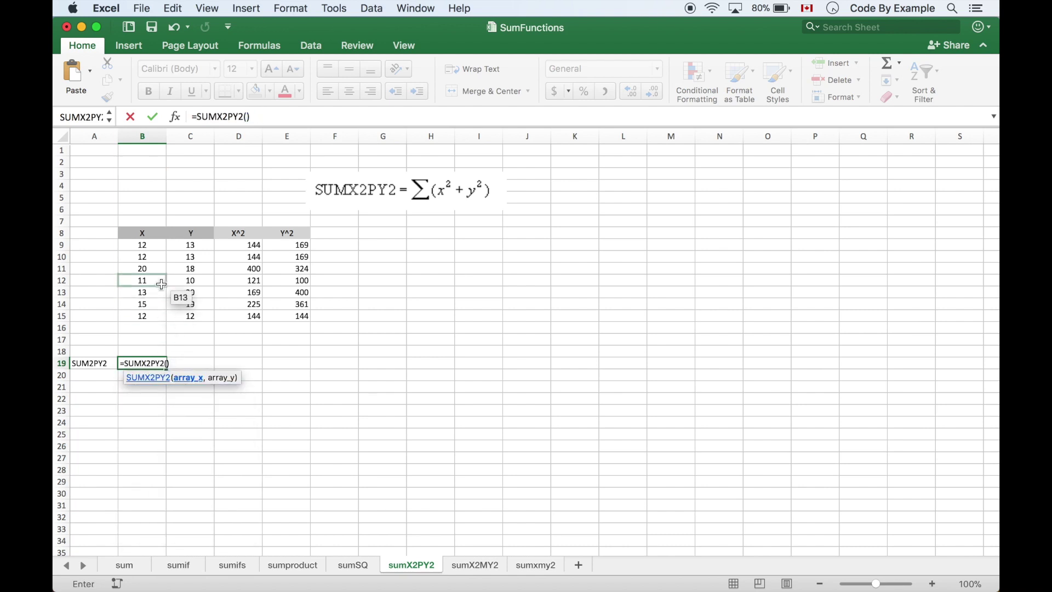
left_click_drag(147, 244, 147, 313)
type(",")
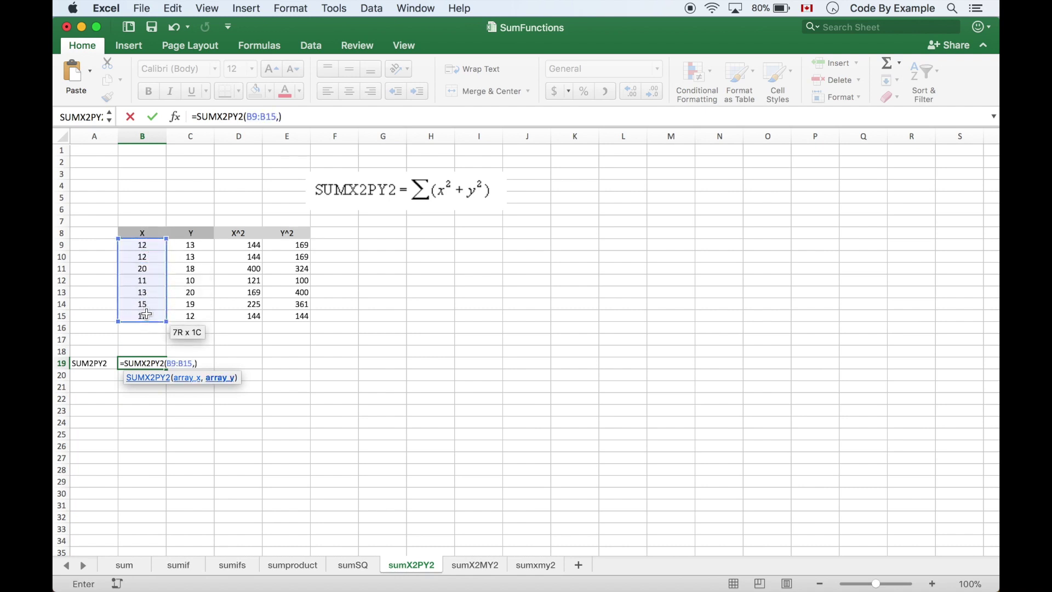
left_click_drag(189, 246, 197, 316)
key("Return")
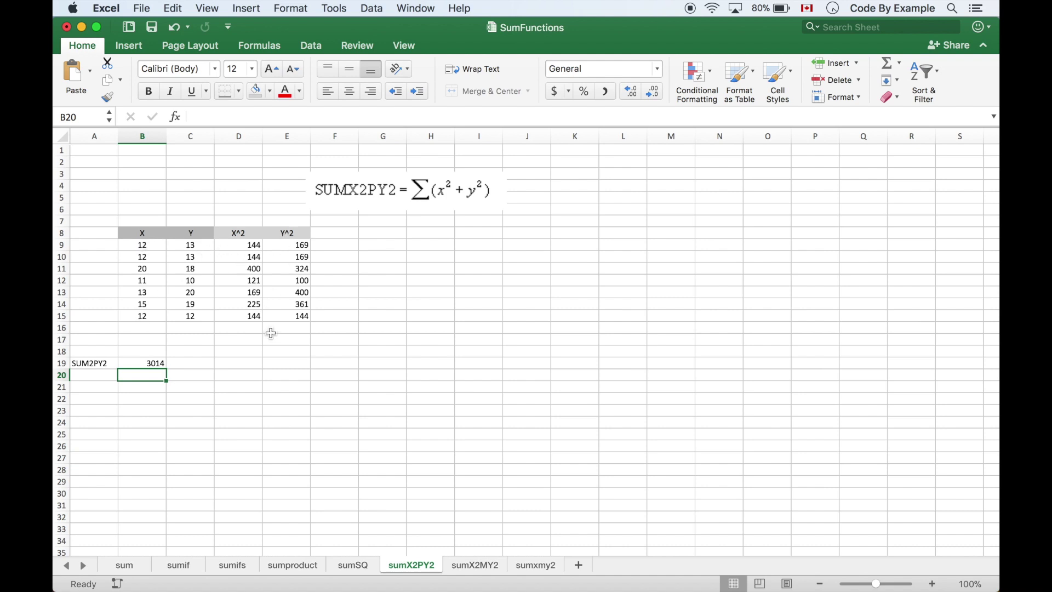
left_click_drag(239, 248, 293, 318)
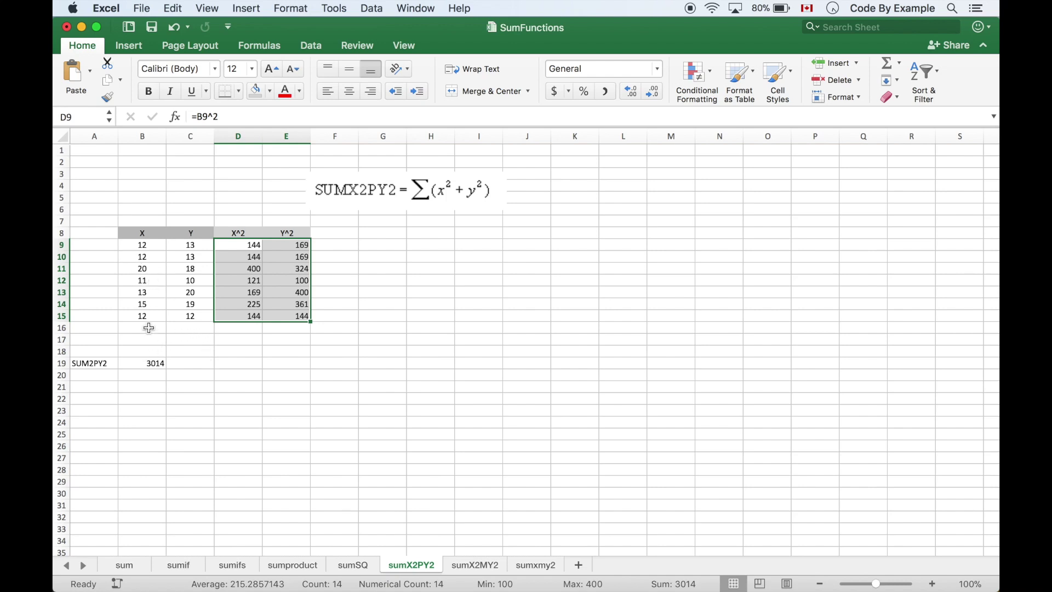
Step: Correct the label in A19 to SUMX2PY2
double_click(94, 364)
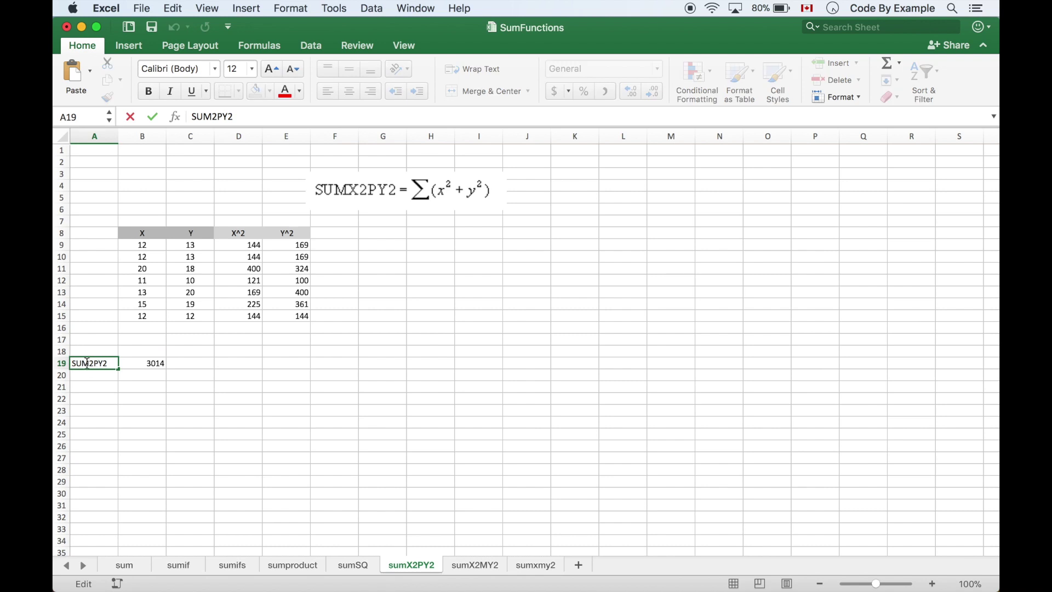
type("X")
key("Return")
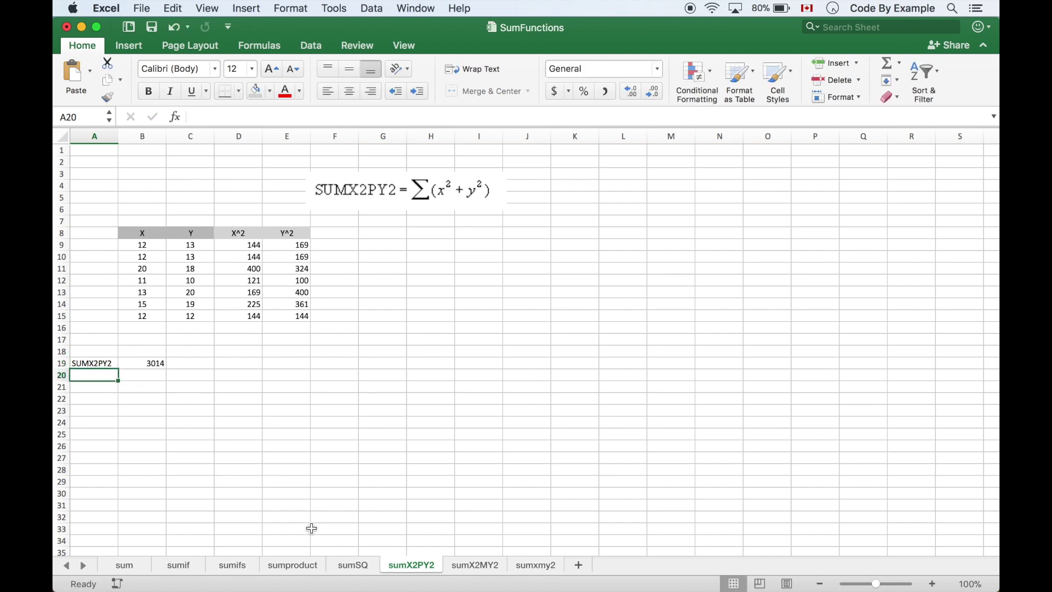
Step: On the sumX2MY2 sheet, enter =SUMX2MY2(B8:B14,C8:C14) in B19 to sum the differences of the squares
left_click(475, 565)
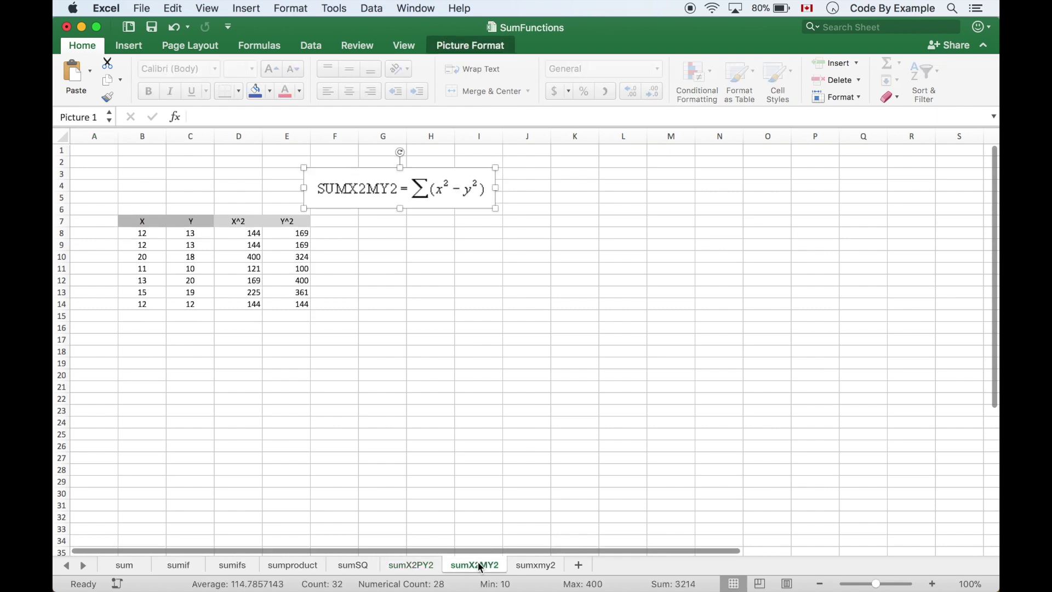
left_click(146, 362)
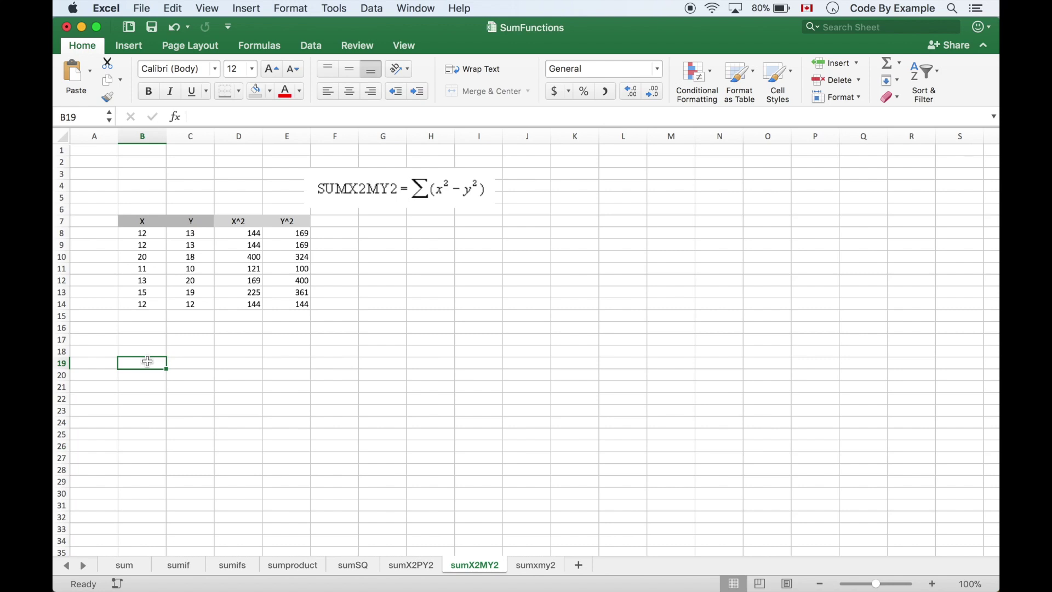
type("=sum")
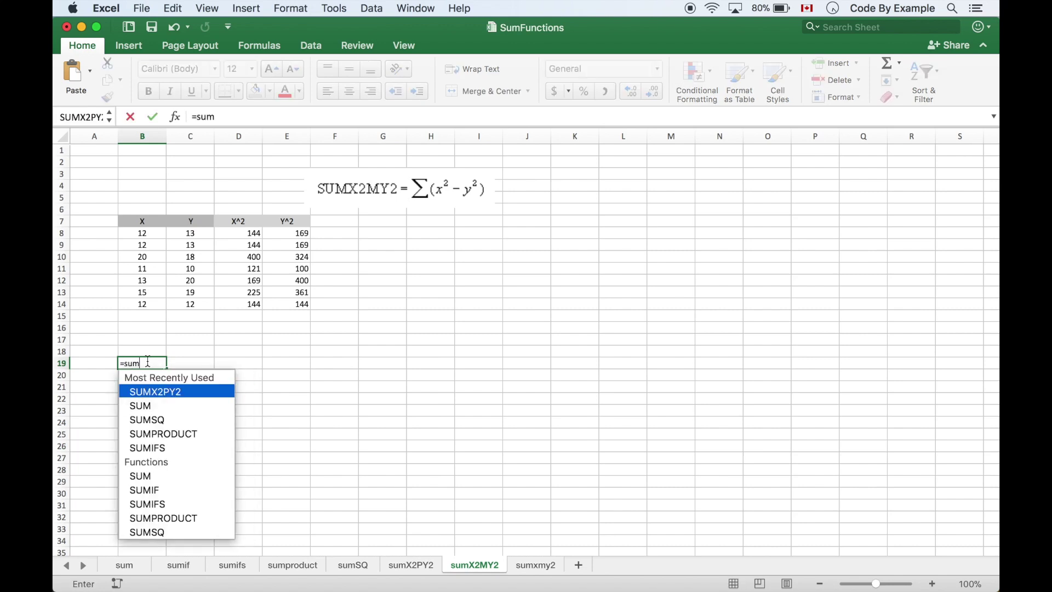
type("x")
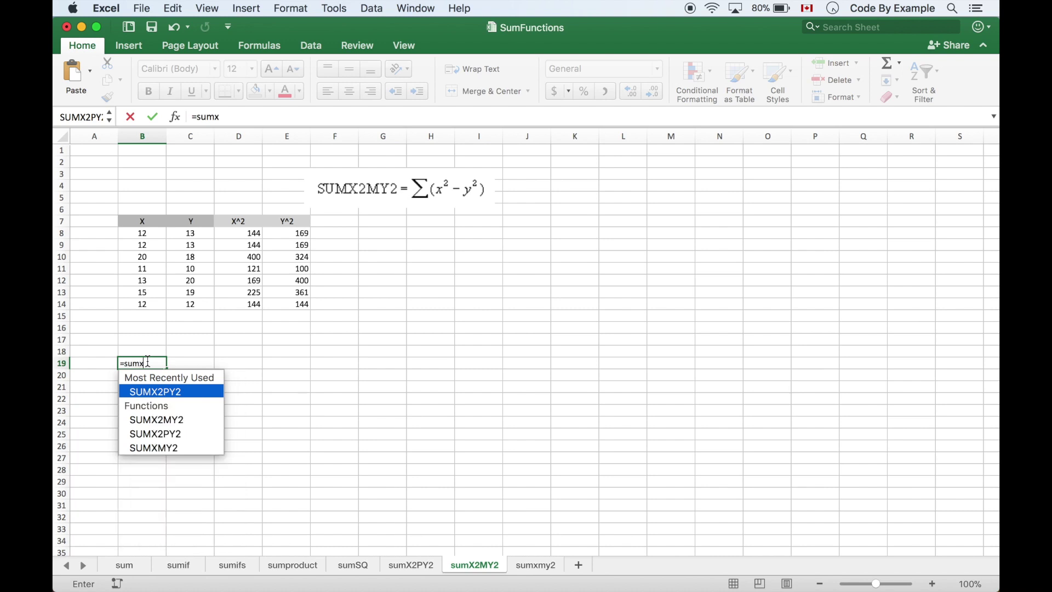
type("2")
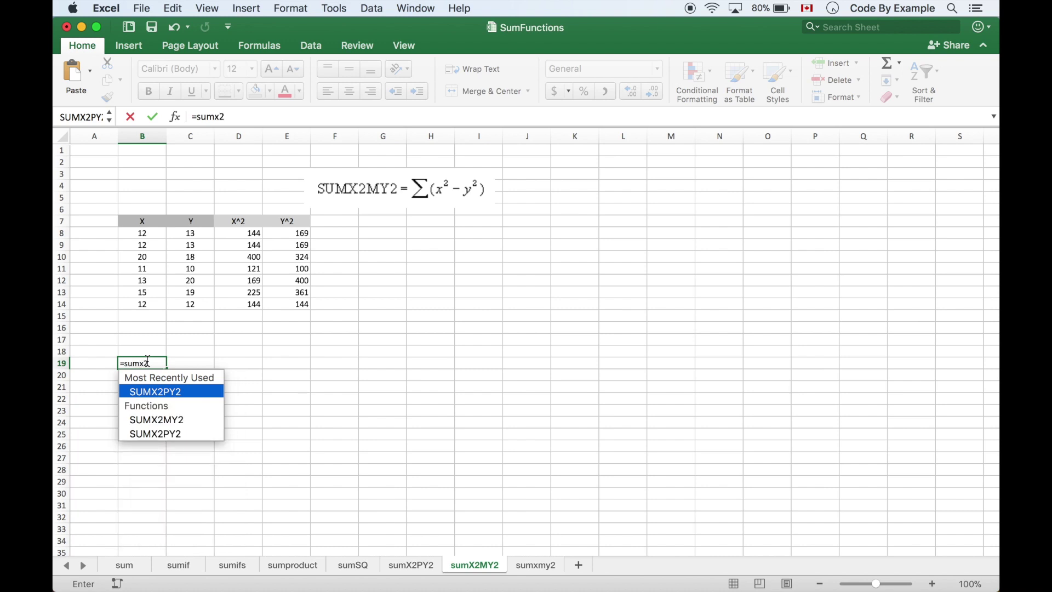
type("m")
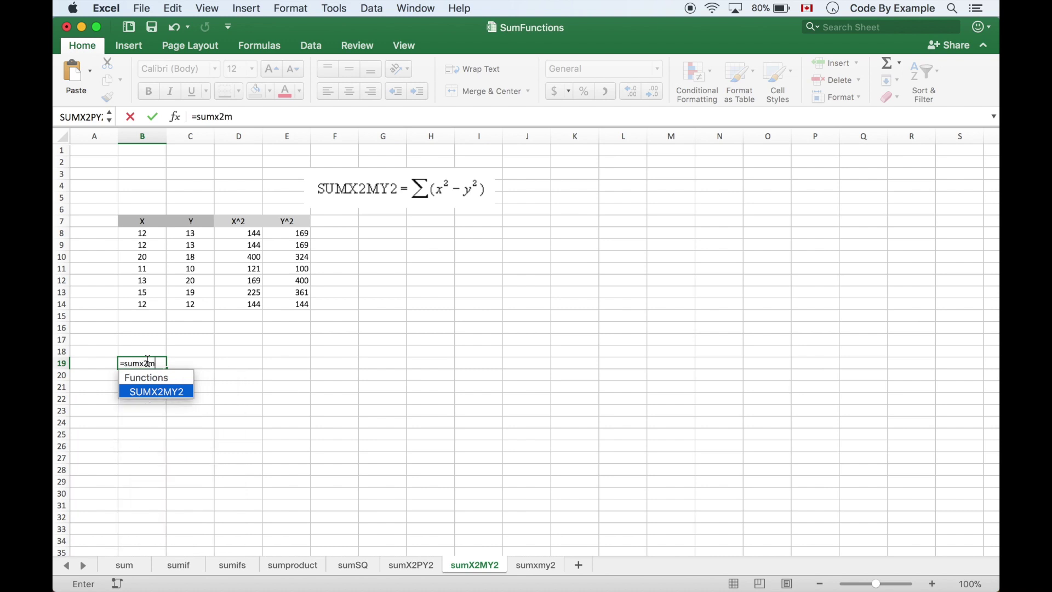
double_click(165, 392)
type("B")
key("BackSpace")
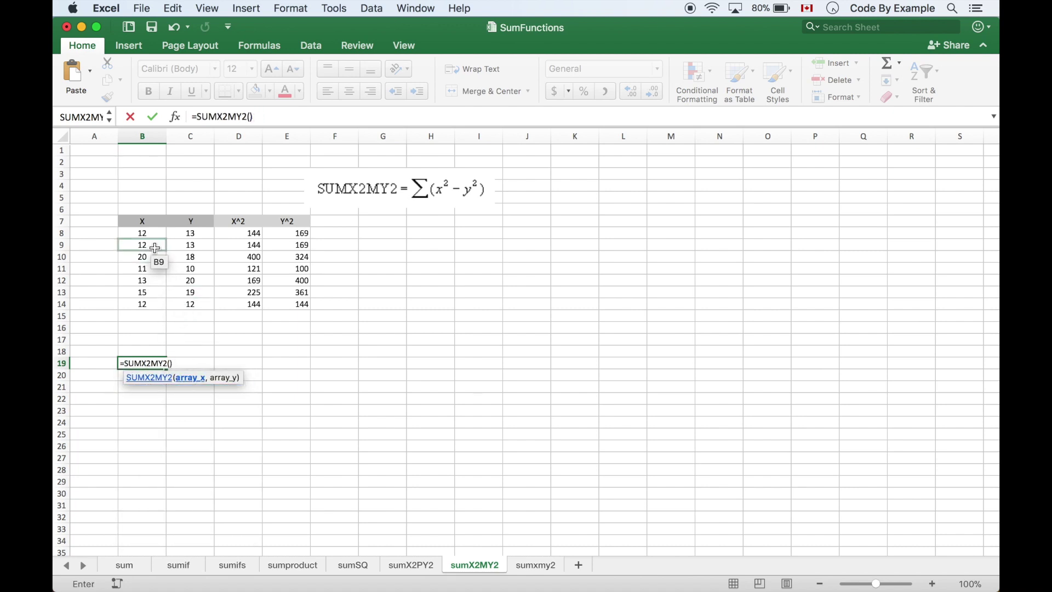
left_click_drag(151, 233, 149, 302)
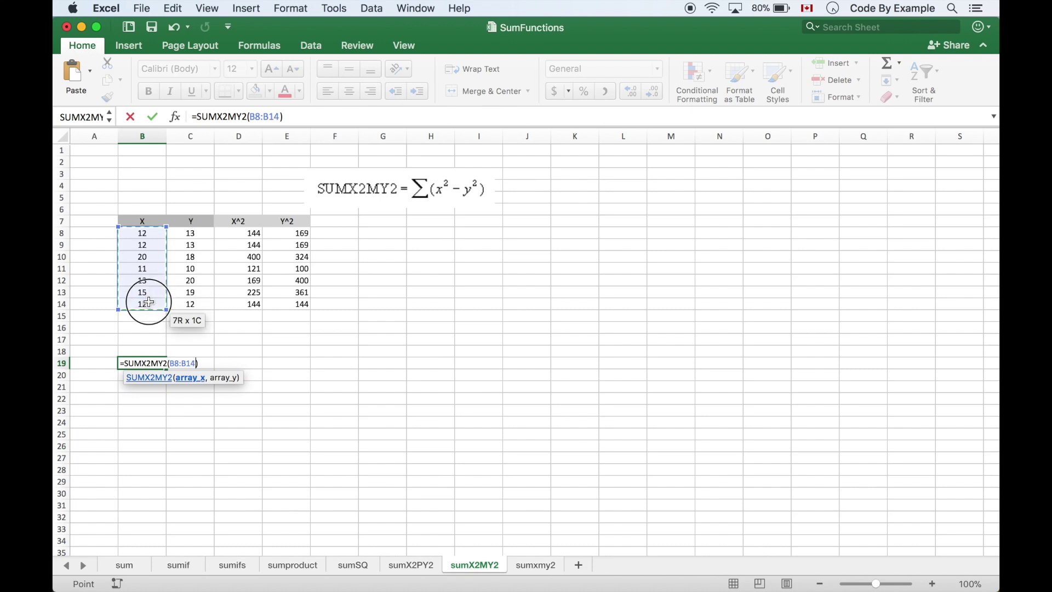
type(",")
left_click_drag(196, 233, 199, 306)
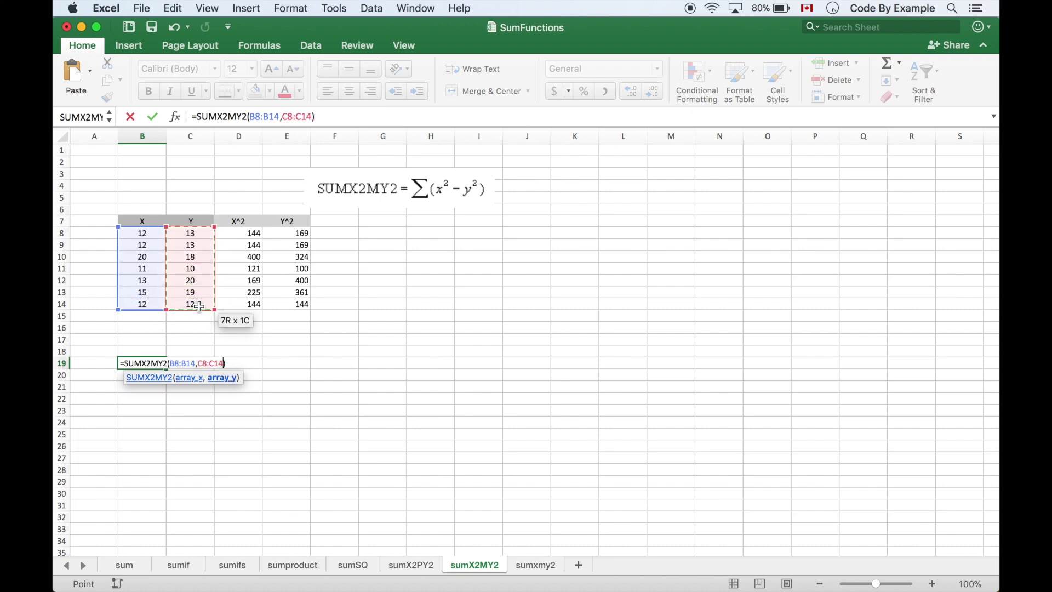
key("Return")
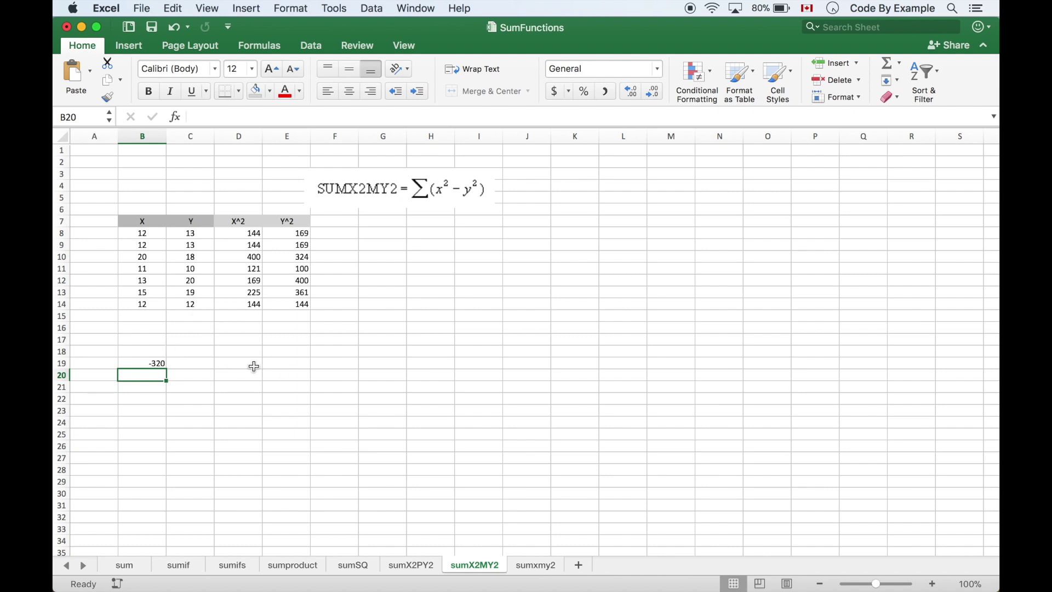
Step: Enter =D8-E8 in F8 to subtract the first Y^2 value from its X^2 value
left_click(240, 359)
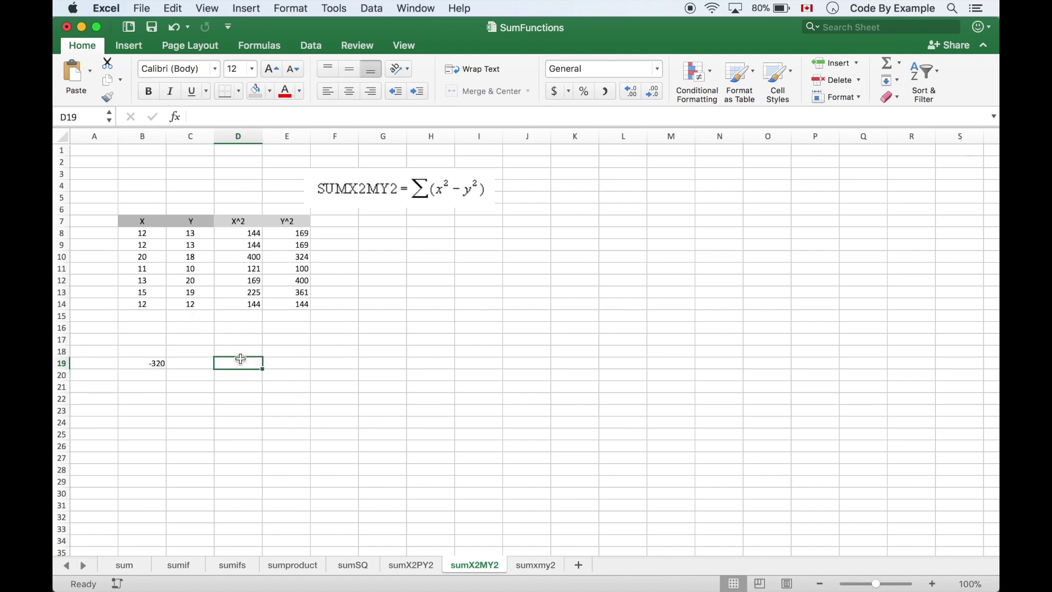
left_click(339, 233)
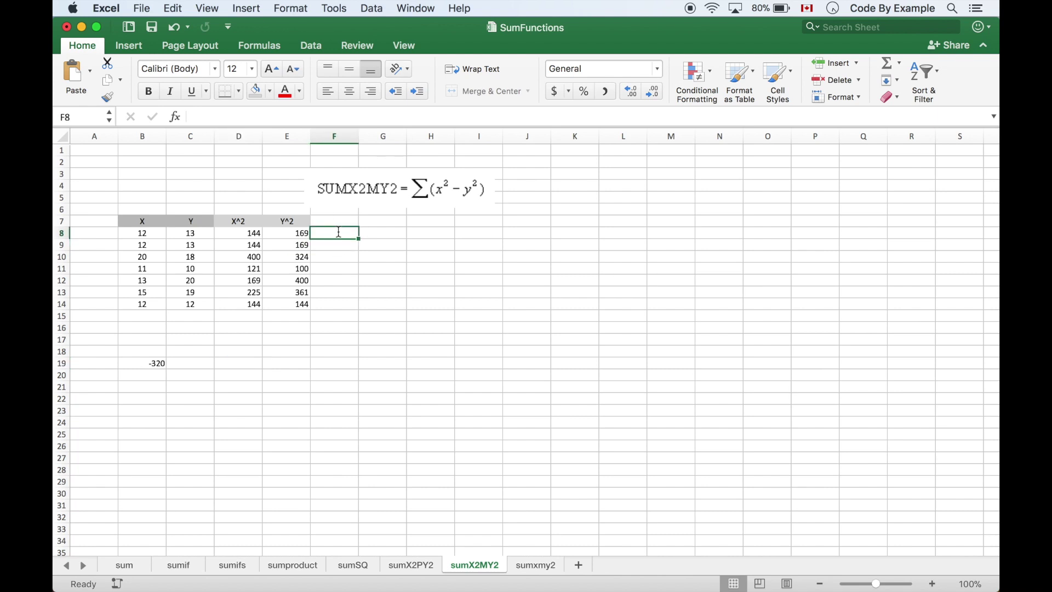
type("=")
key("Left")
key("Left")
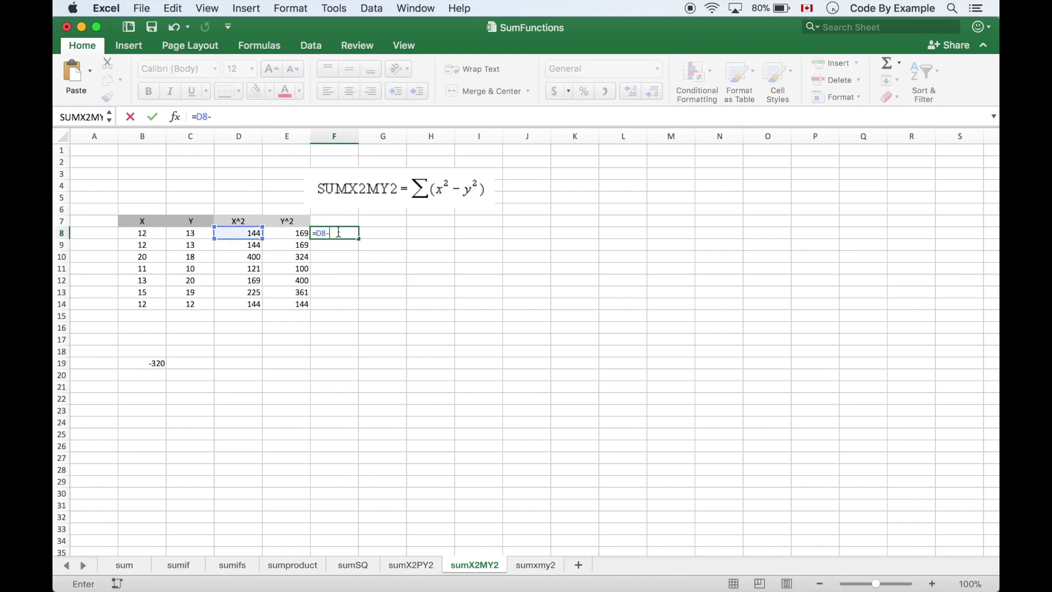
type("-")
key("Left")
key("Left")
key("Right")
key("Return")
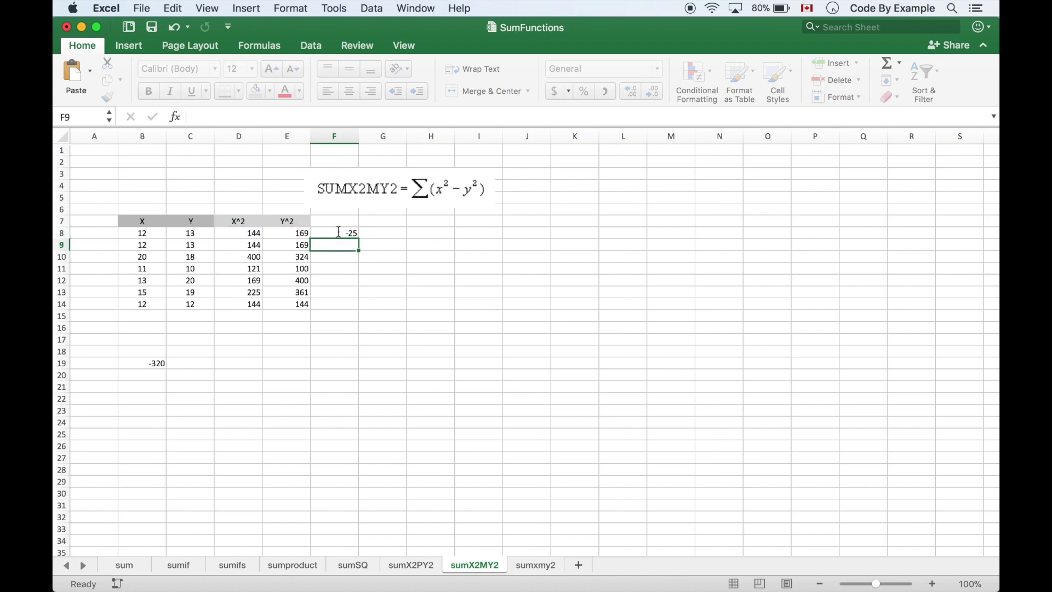
Step: Fill the difference formula from F8 down to F14 and select F8:F14 to check their sum
left_click(351, 232)
left_click_drag(359, 240, 353, 308)
left_click(342, 232)
left_click_drag(342, 232, 338, 308)
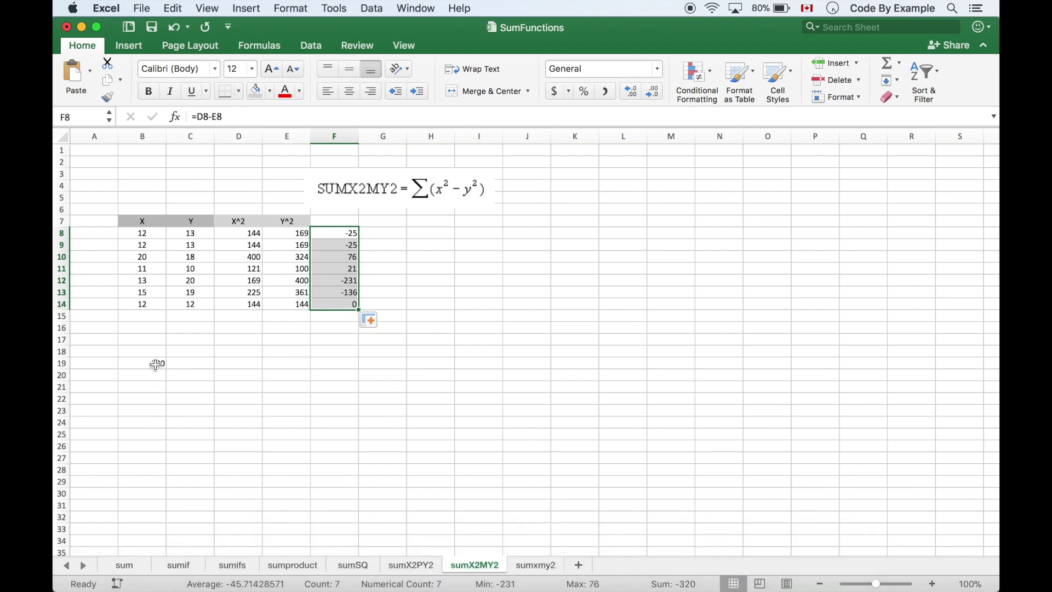
Step: Label the result with SUMX2MY2 in A19
left_click(98, 364)
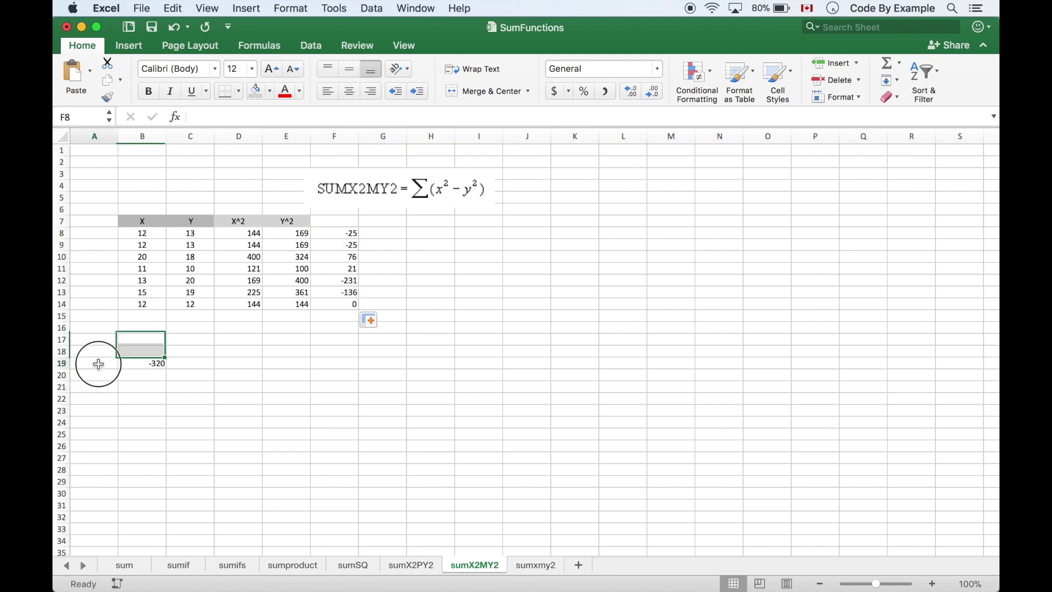
type("SUMX2MY2")
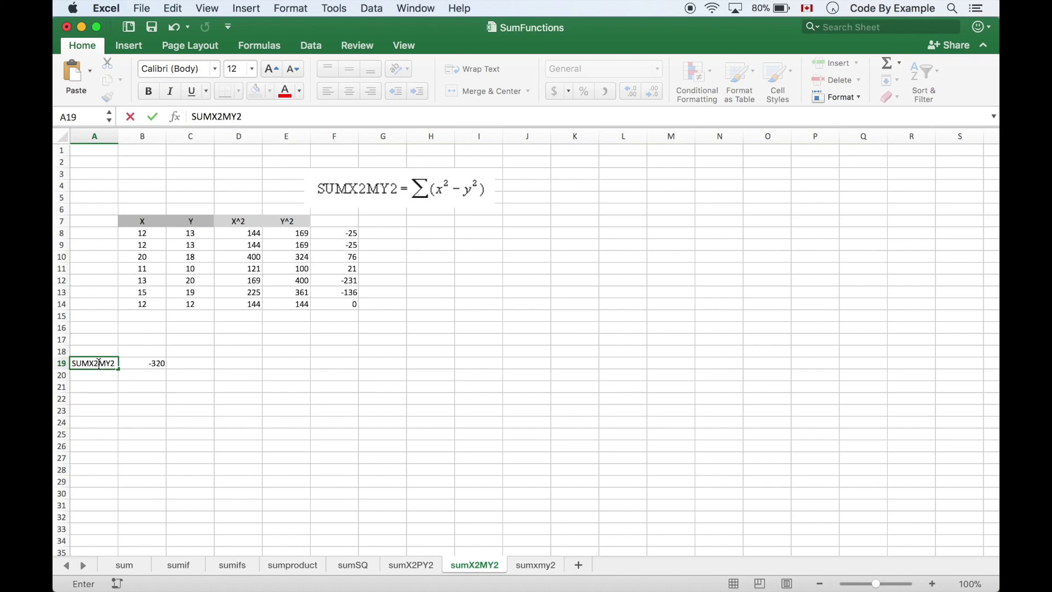
key("Return")
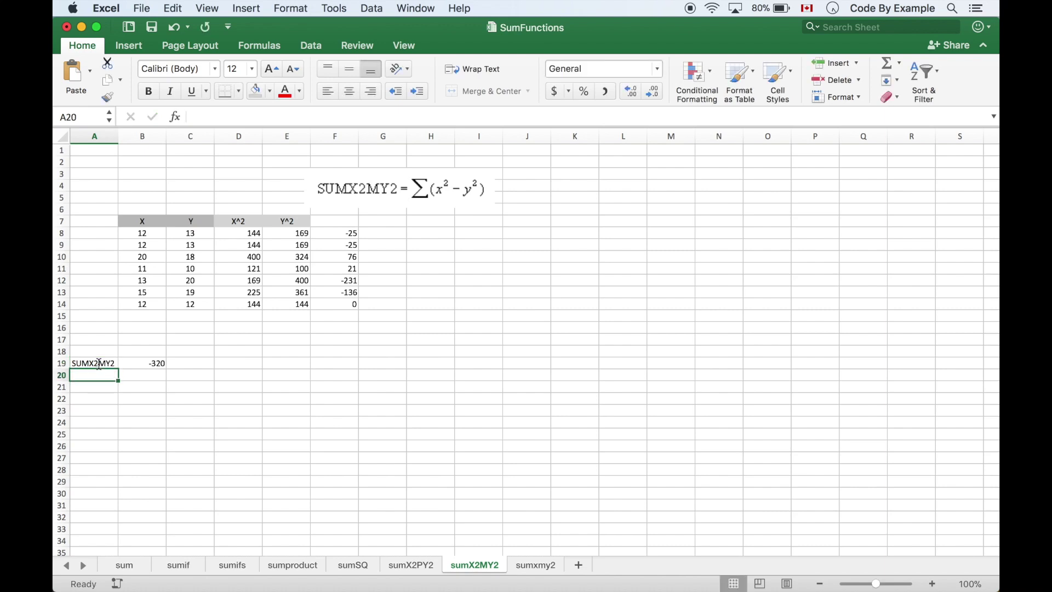
Step: On the sumxmy2 sheet, enter =SUMXMY2(B9:B15,C9:C15) in B18 to sum the squared differences of X and Y
left_click(540, 570)
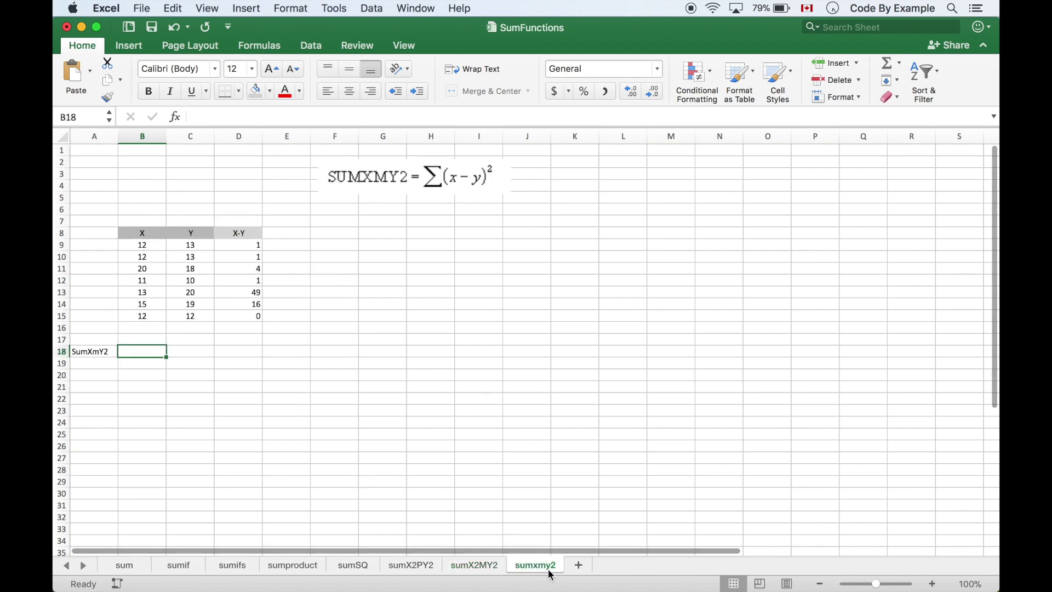
type("=")
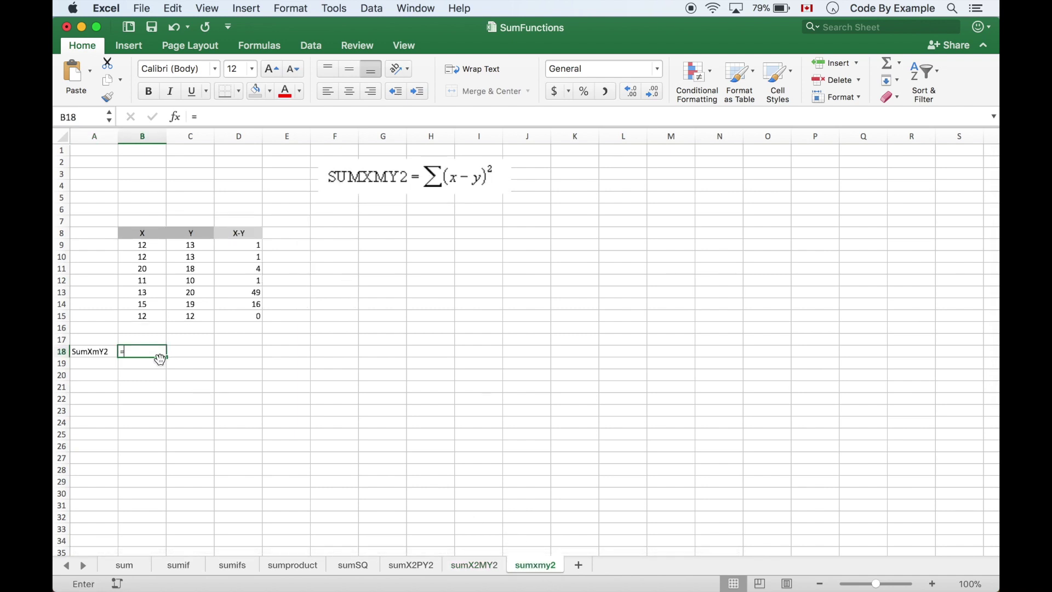
type("sum")
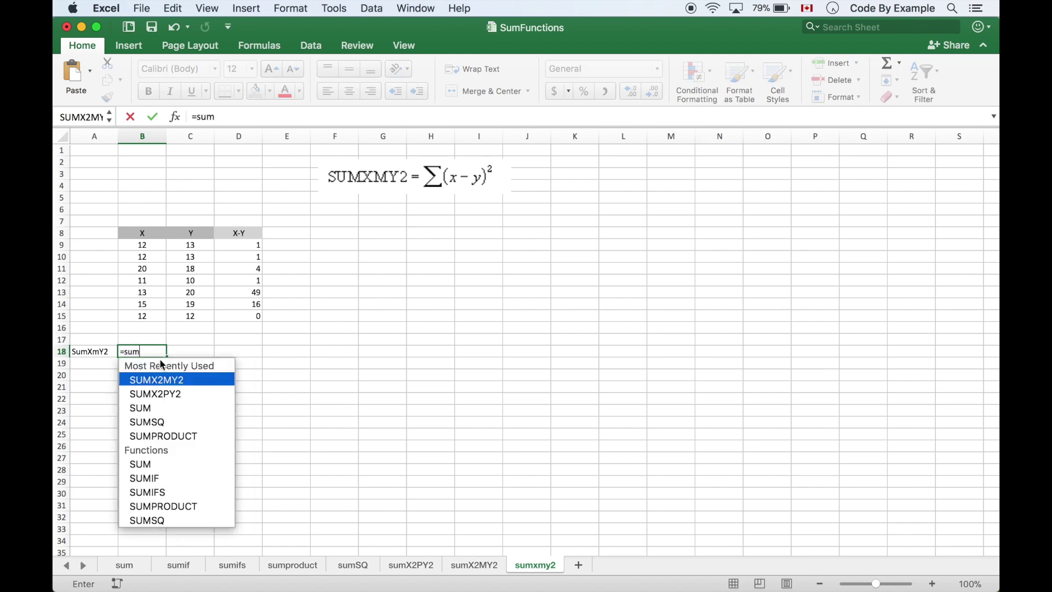
type("x")
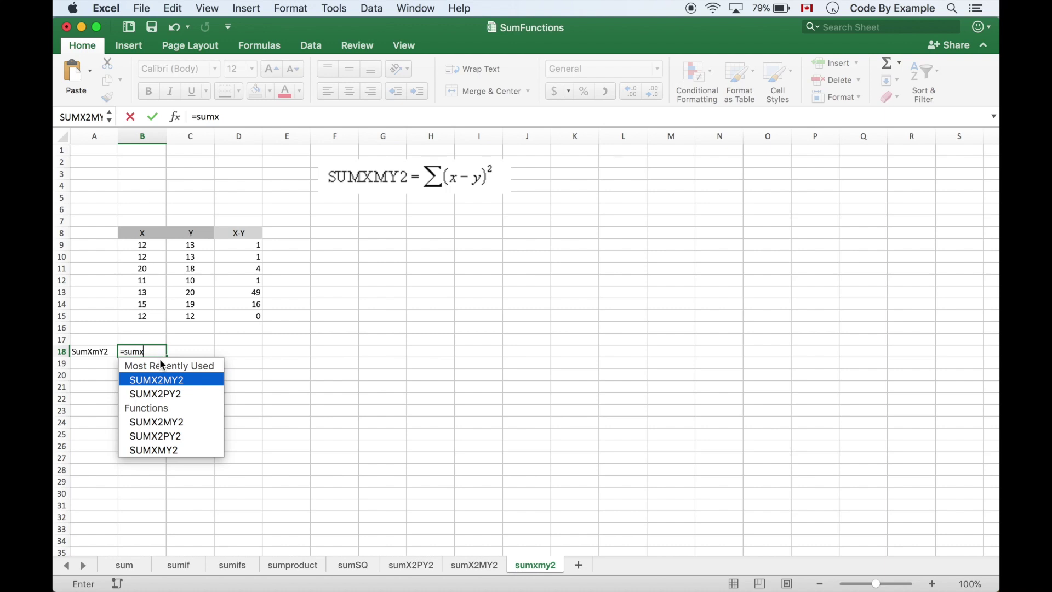
type("m")
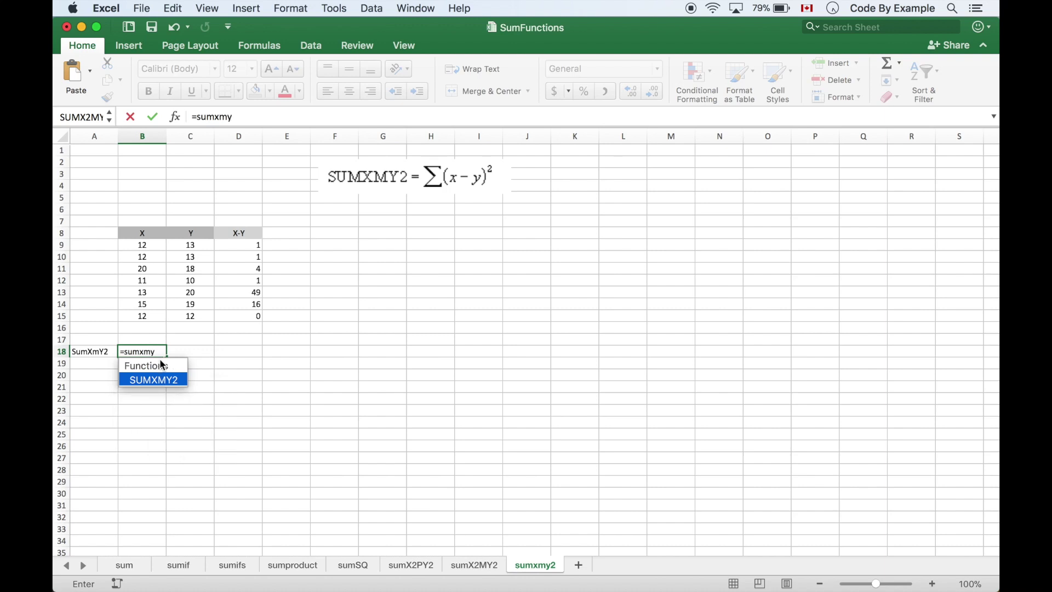
type("y")
double_click(163, 378)
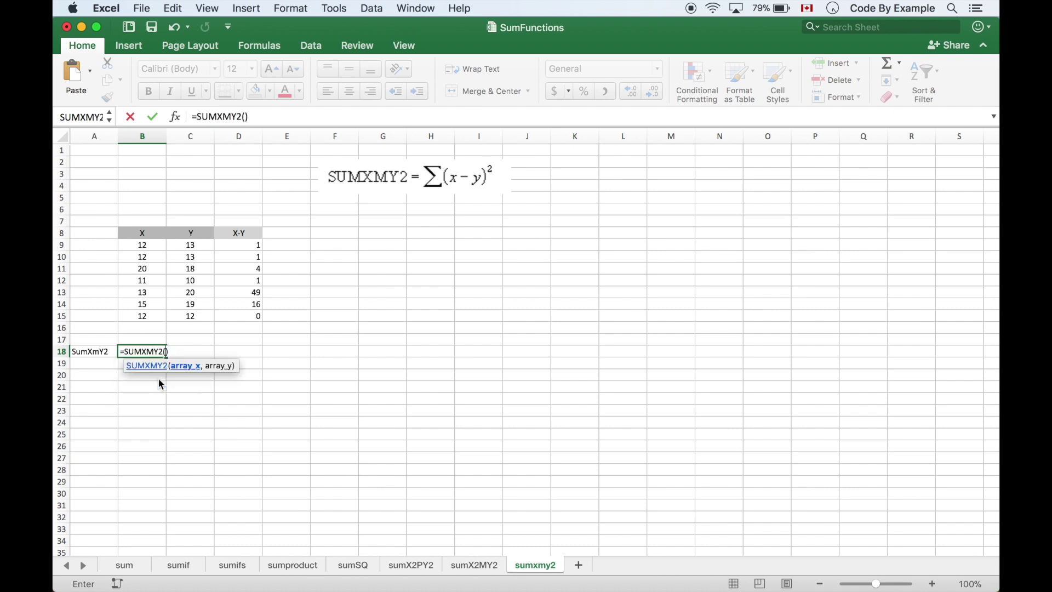
left_click_drag(154, 247, 148, 313)
type(",")
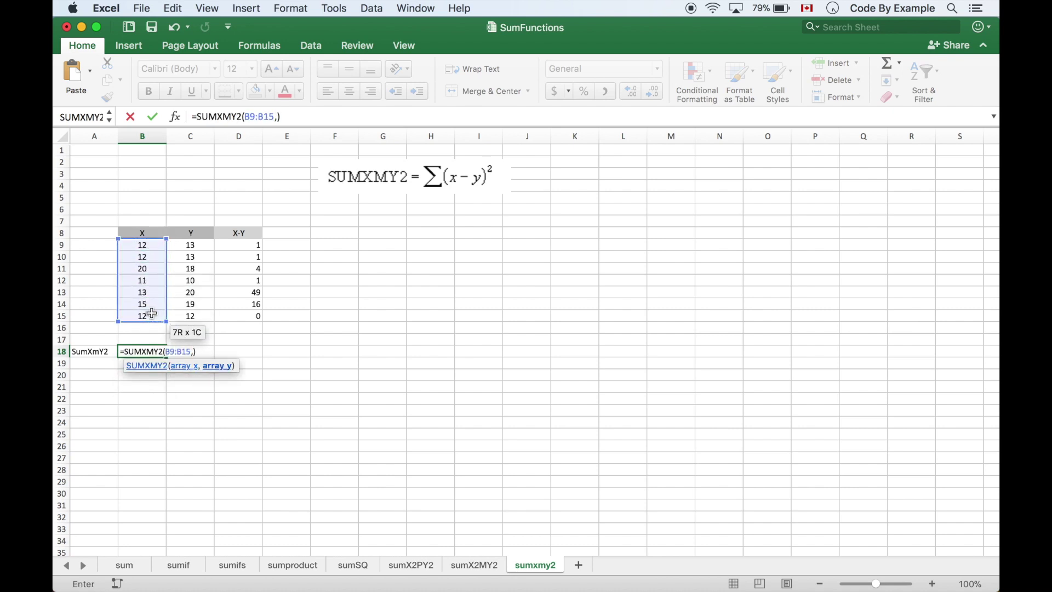
left_click_drag(190, 245, 194, 315)
key("Return")
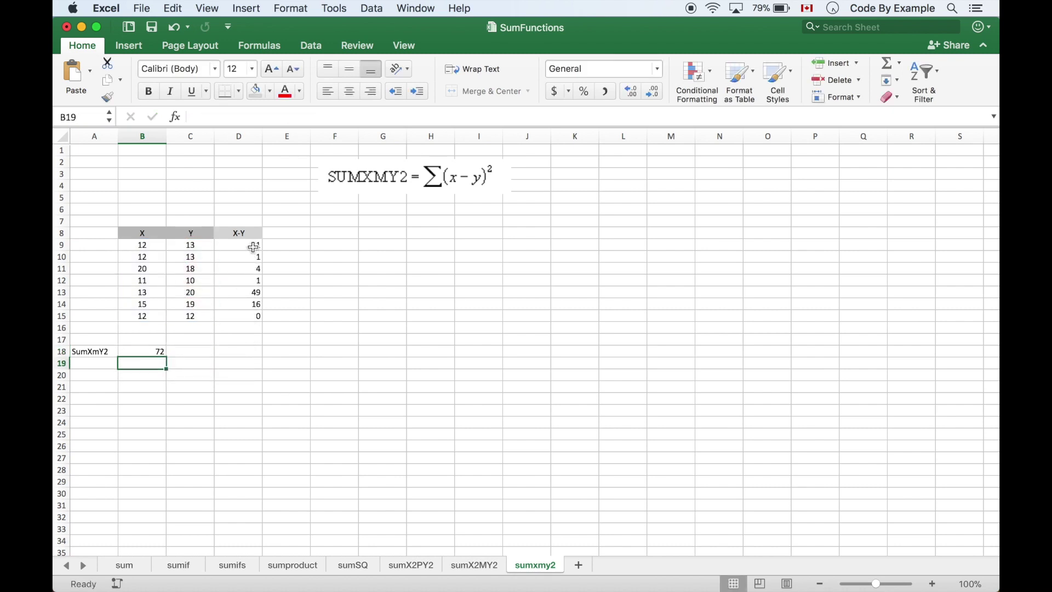
Step: Inspect the formula in D9 and check the sum of the X-Y column values in D9:D15 against the SUMXMY2 result
left_click(253, 248)
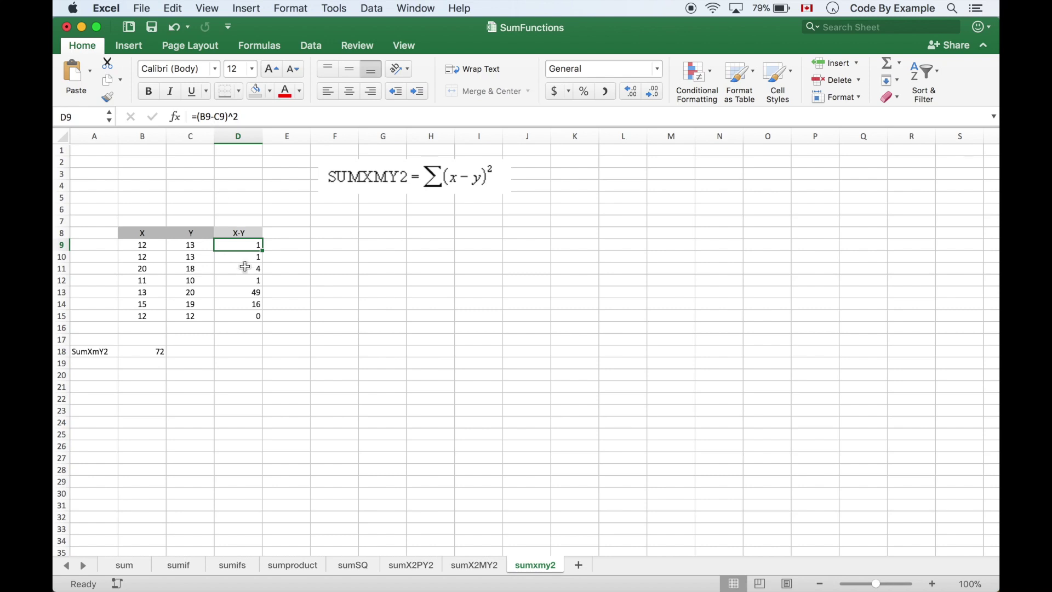
left_click(235, 351)
left_click_drag(238, 242, 237, 315)
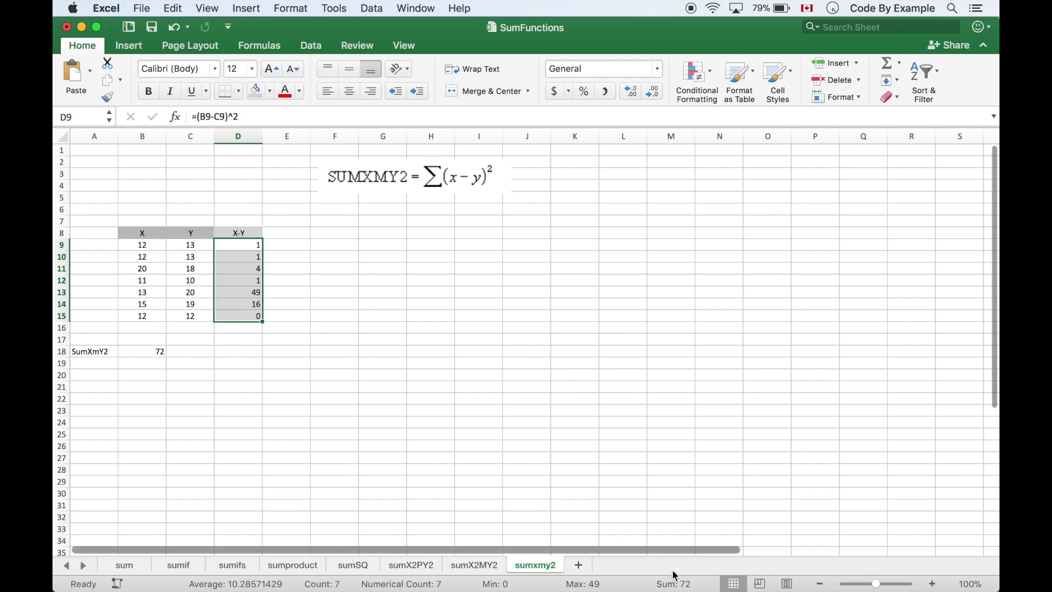